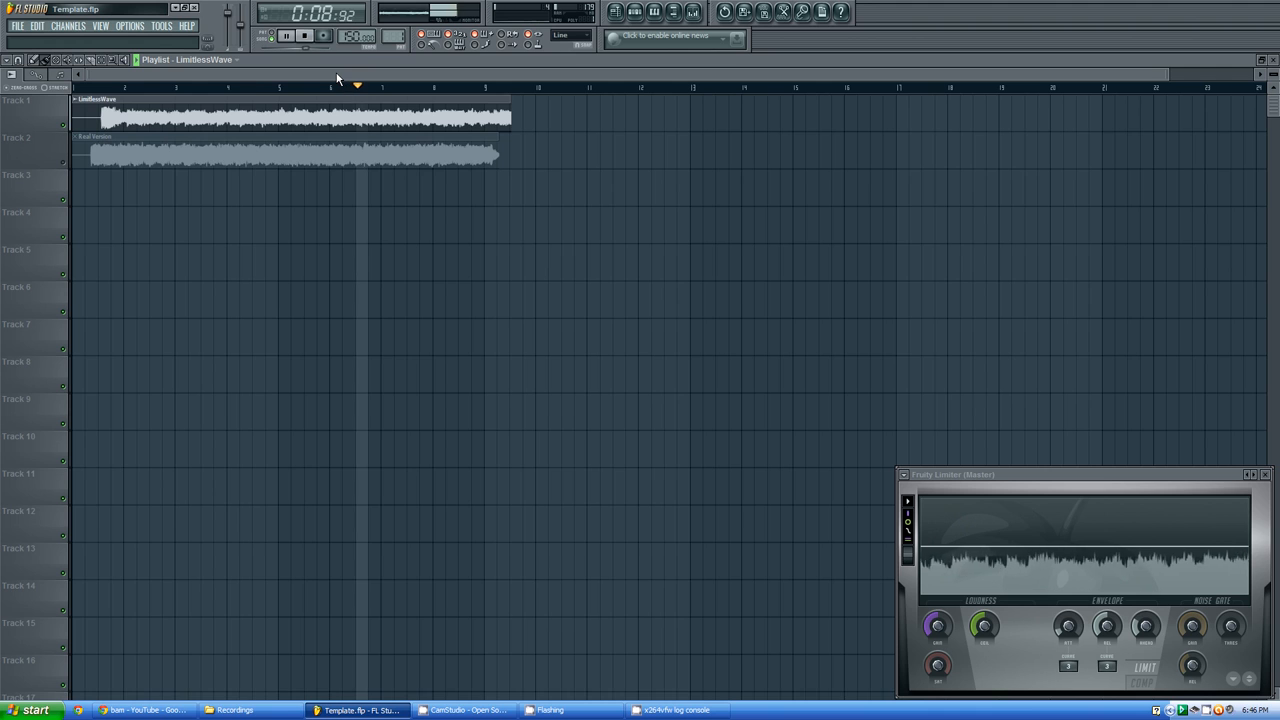
Stop the LimitlessWave playback, mute Track 1 and unmute Track 2 to hear the Real Version clip
key("F9")
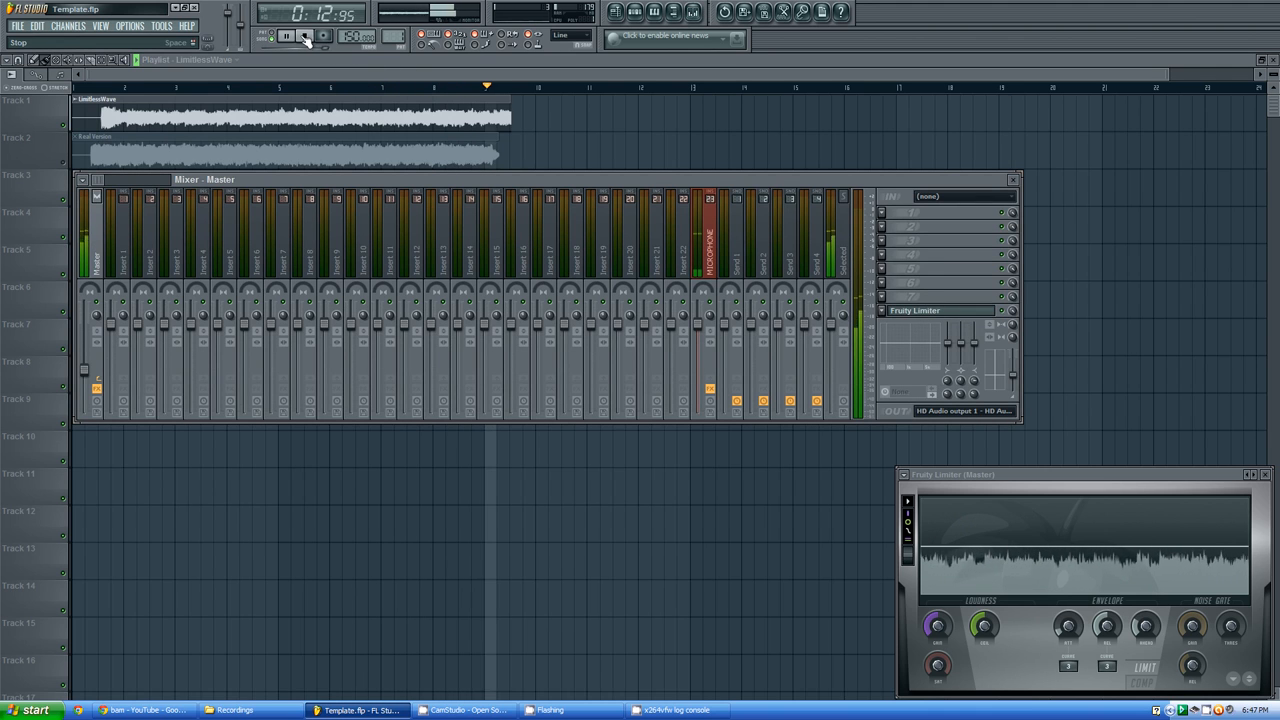
left_click(310, 36)
left_click_drag(260, 183, 254, 259)
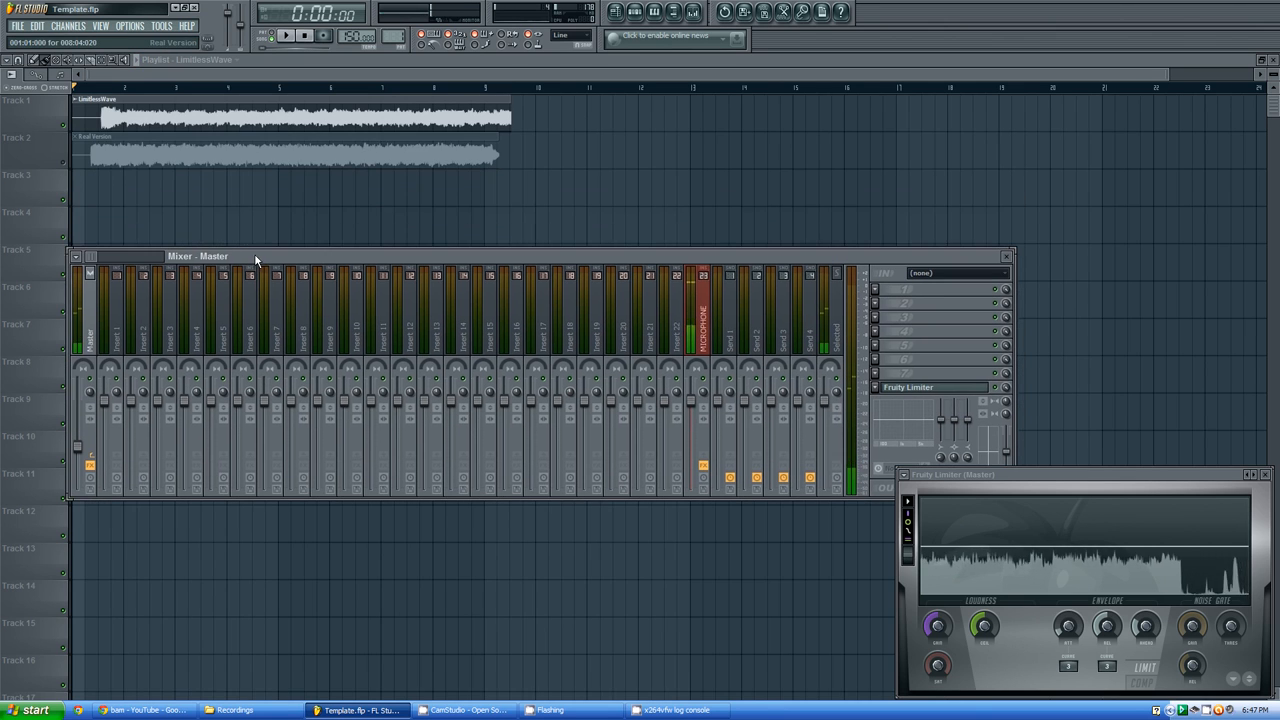
left_click(62, 126)
left_click(63, 162)
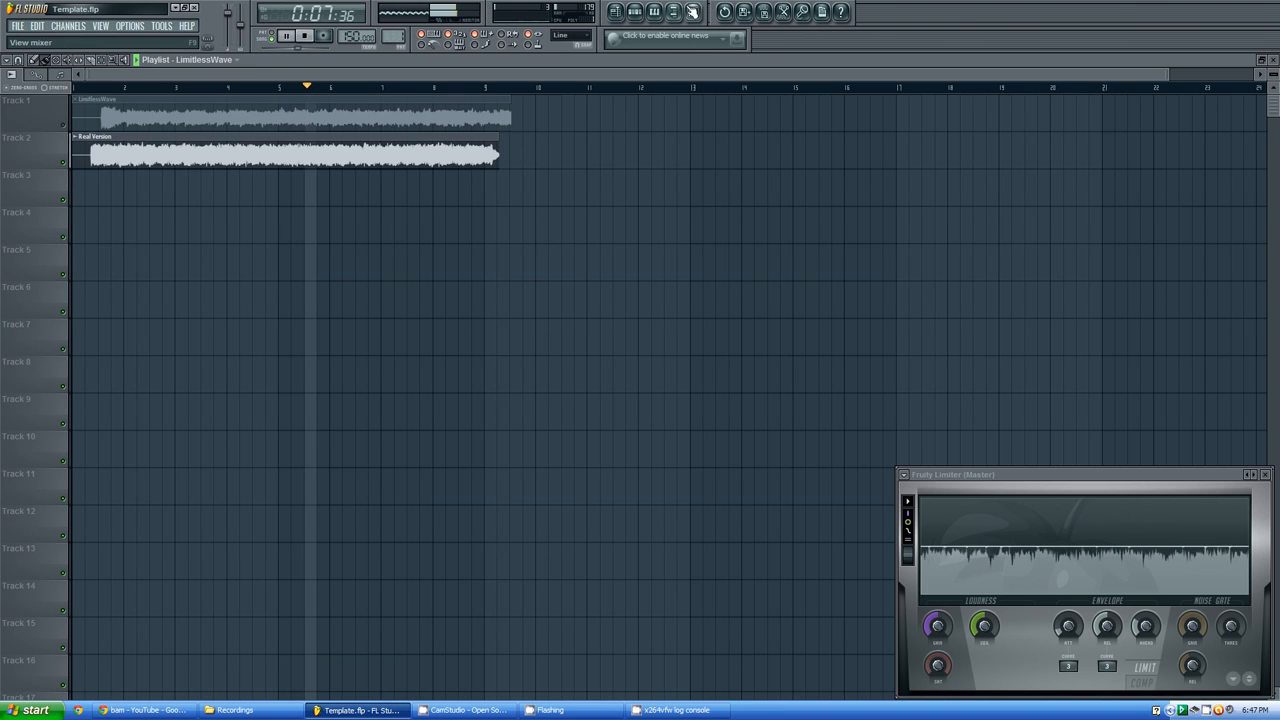
Check the Real Version clip's levels in the mixer, stop playback, and make Track 1 the audible track again
key("F9")
left_click_drag(528, 258, 560, 298)
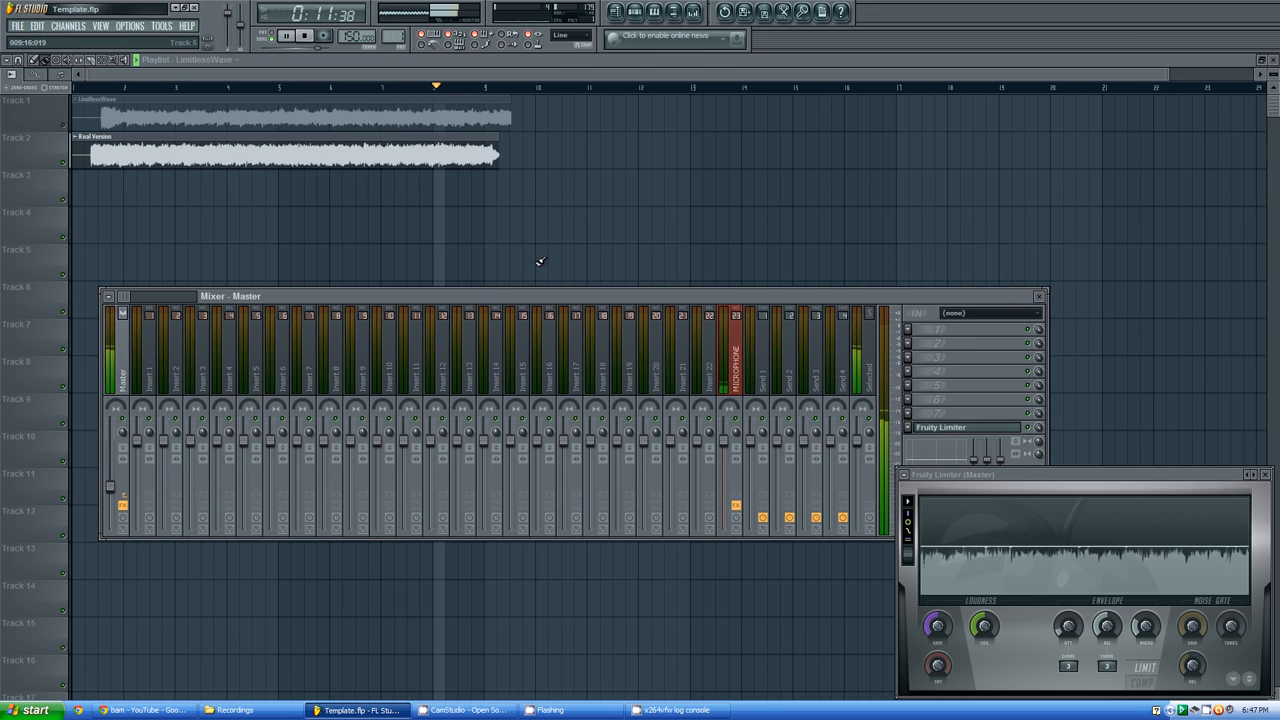
left_click(305, 35)
key("F9")
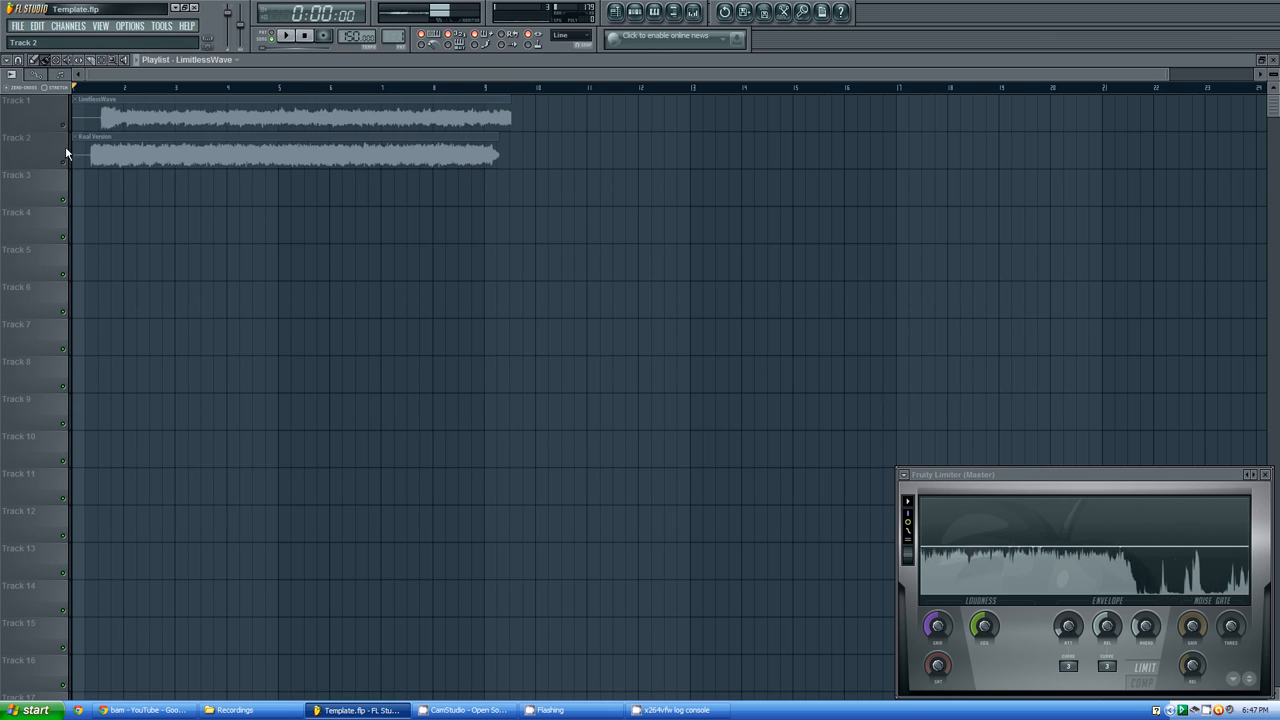
left_click(64, 126)
Open the piano roll of the Zebra2 channel from the step sequencer
left_click(634, 11)
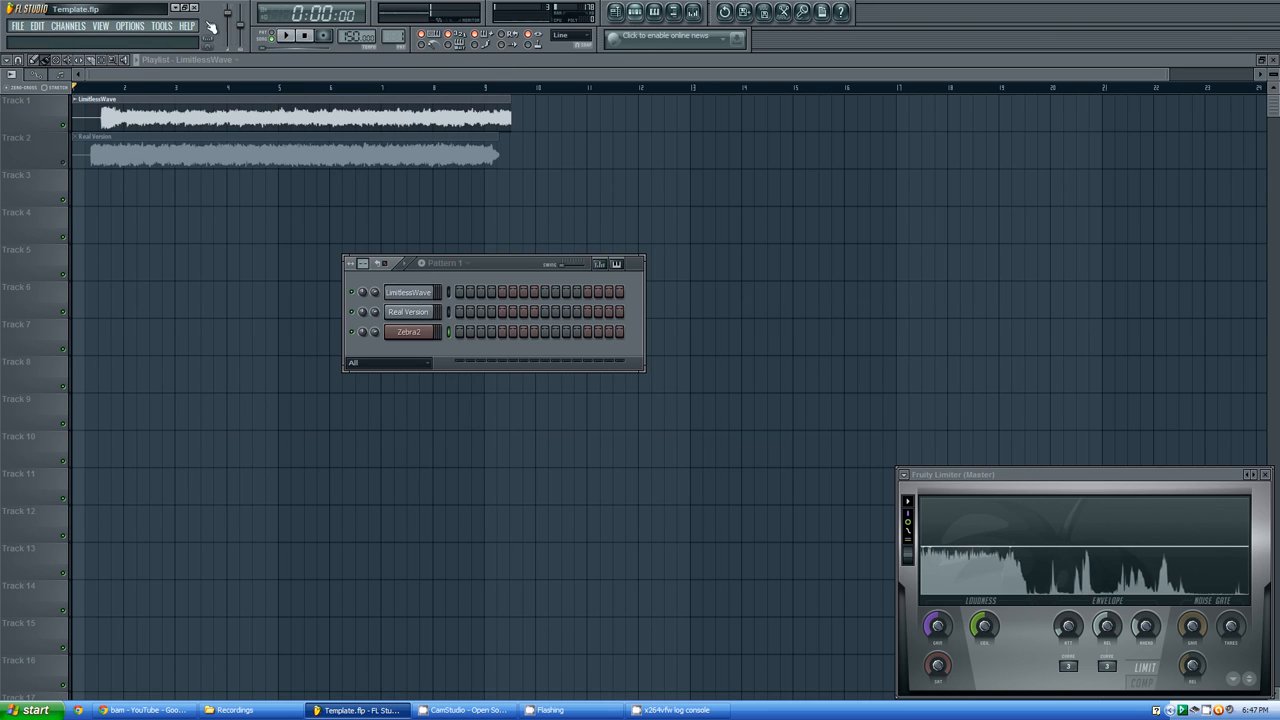
left_click(410, 333)
left_click_drag(506, 265, 420, 305)
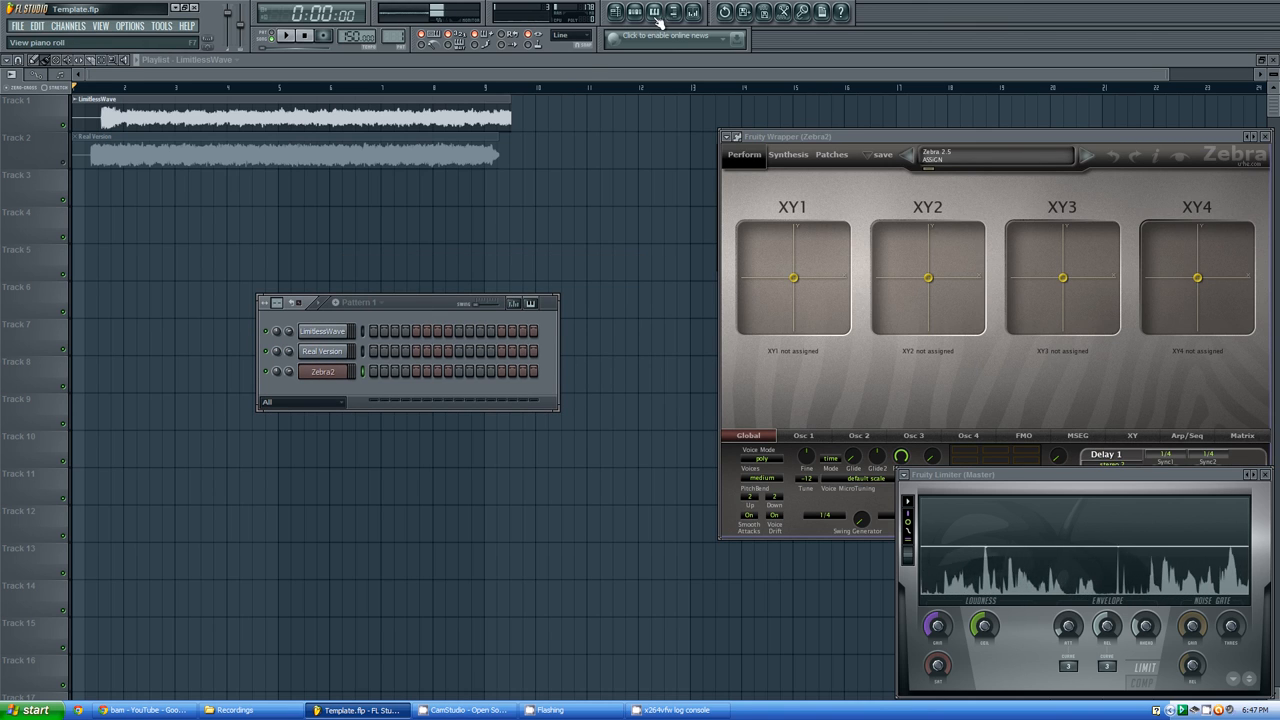
right_click(328, 376)
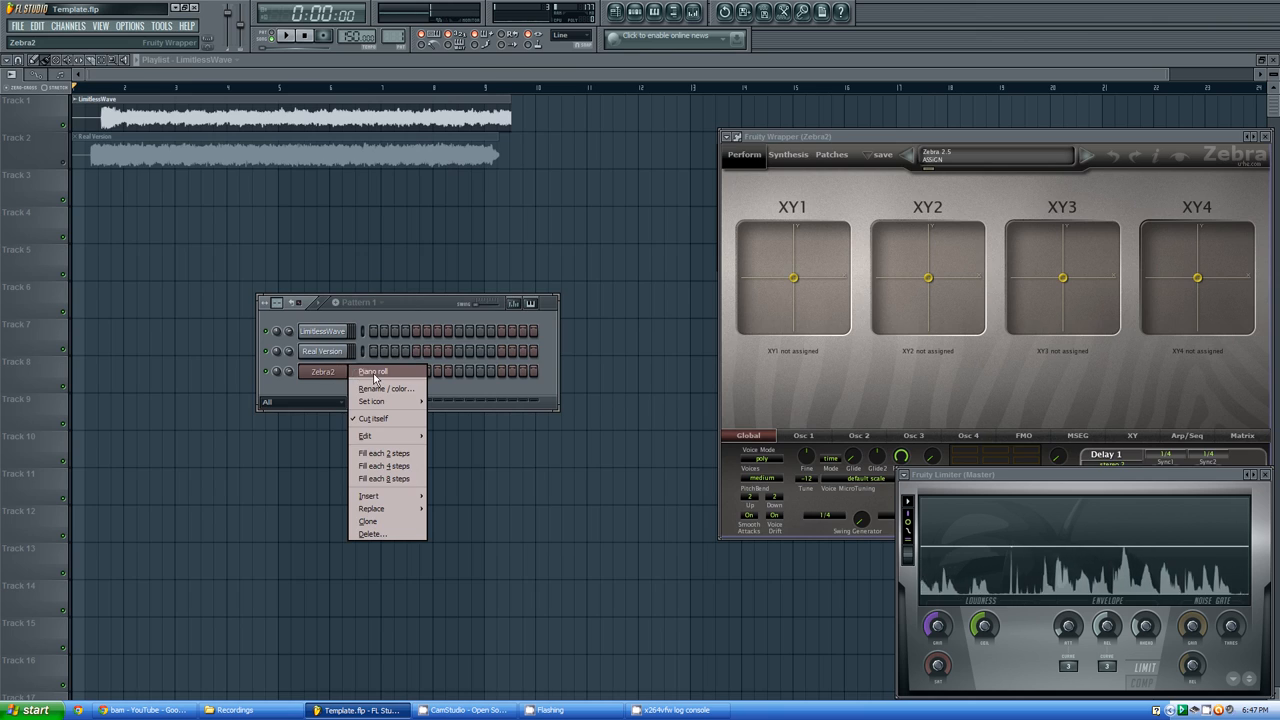
left_click(370, 374)
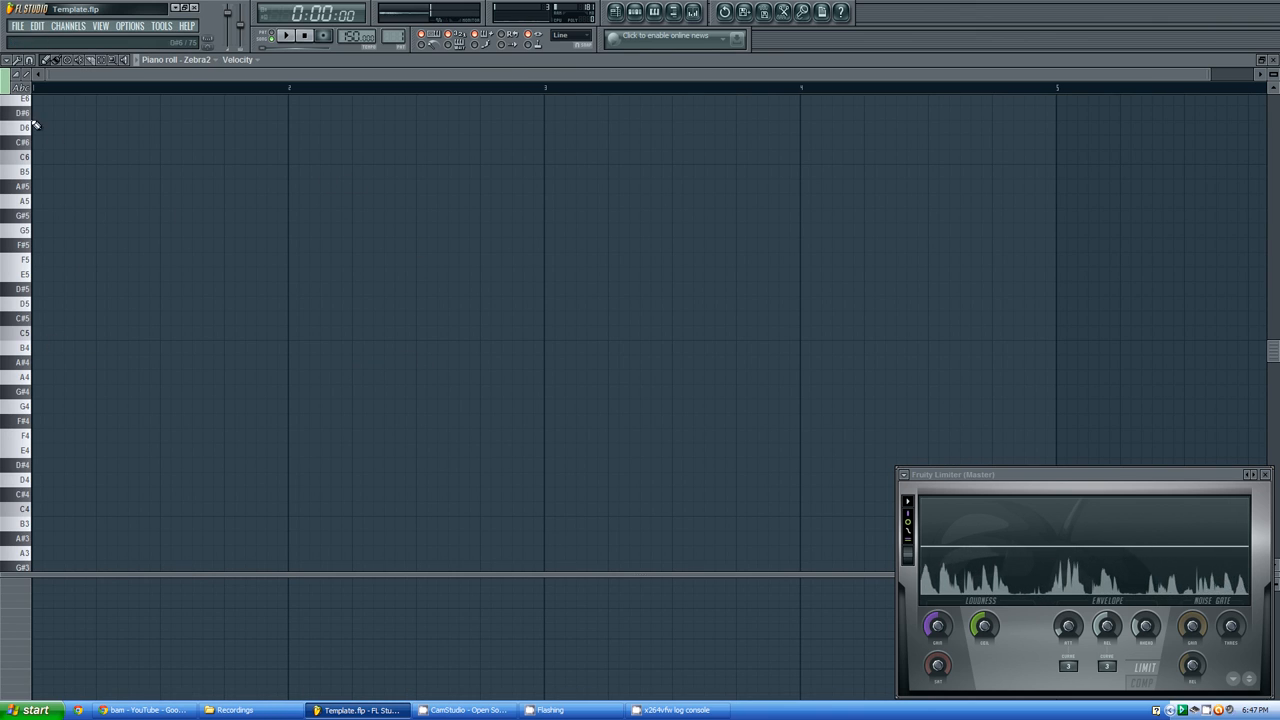
left_click(20, 88)
left_click(155, 228)
left_click(176, 188)
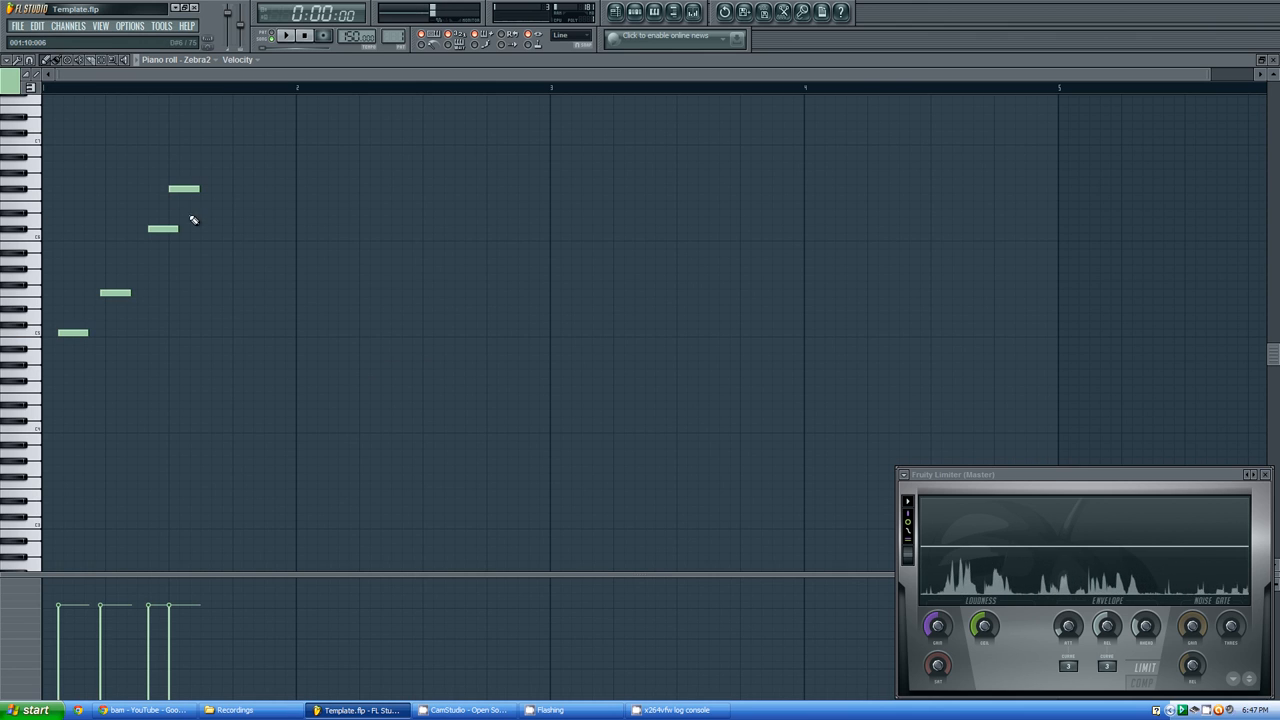
left_click(199, 412)
left_click(179, 300)
left_click(248, 188)
left_click(290, 148)
left_click_drag(537, 488, 56, 103)
key("Delete")
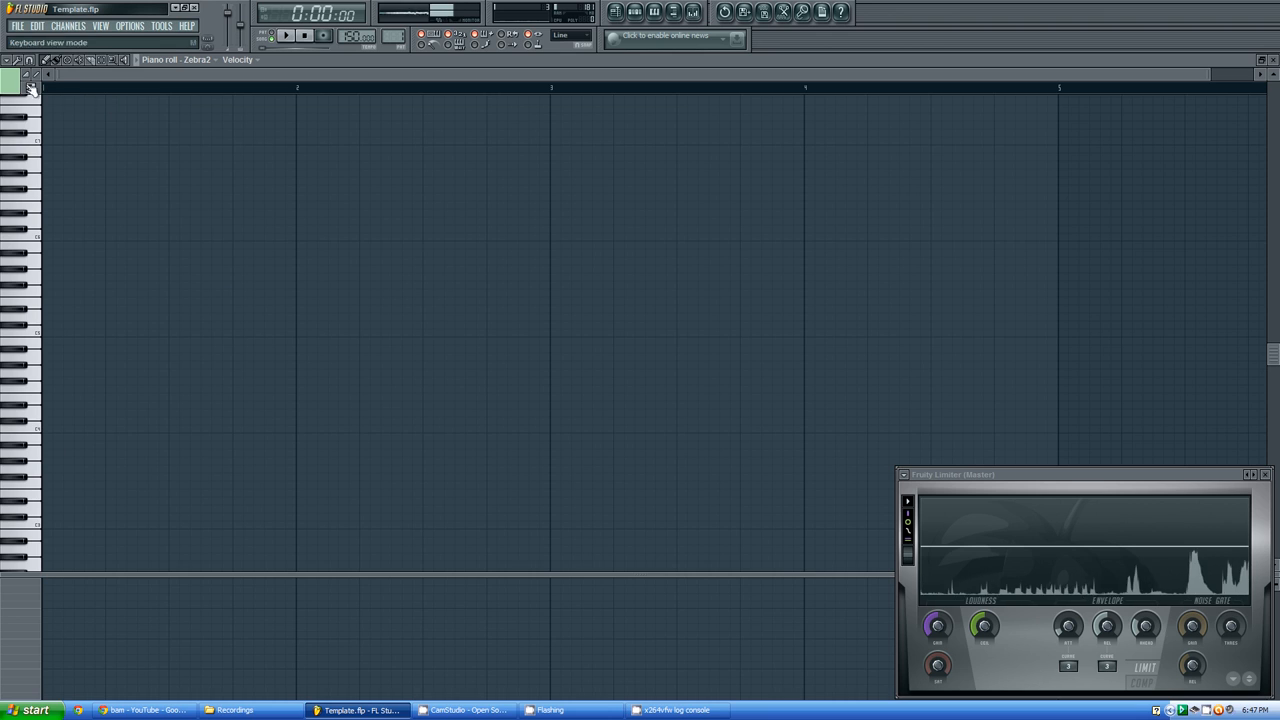
left_click(30, 88)
Load the saved melody score into the Zebra2 piano roll
left_click(14, 62)
mouse_move(20, 72)
left_click(106, 75)
left_click_drag(605, 350, 783, 336)
double_click(546, 290)
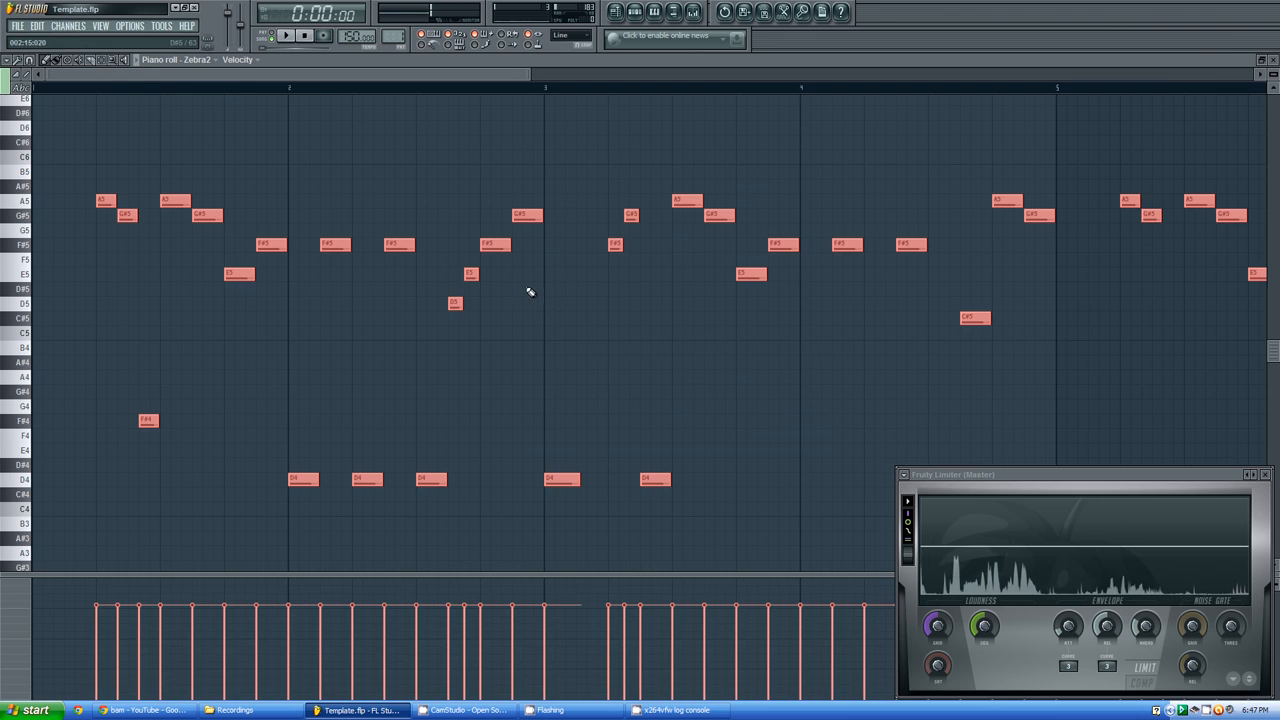
Play the loaded Zebra2 melody in the piano roll, follow it across all its bars, and stop playback
left_click(285, 36)
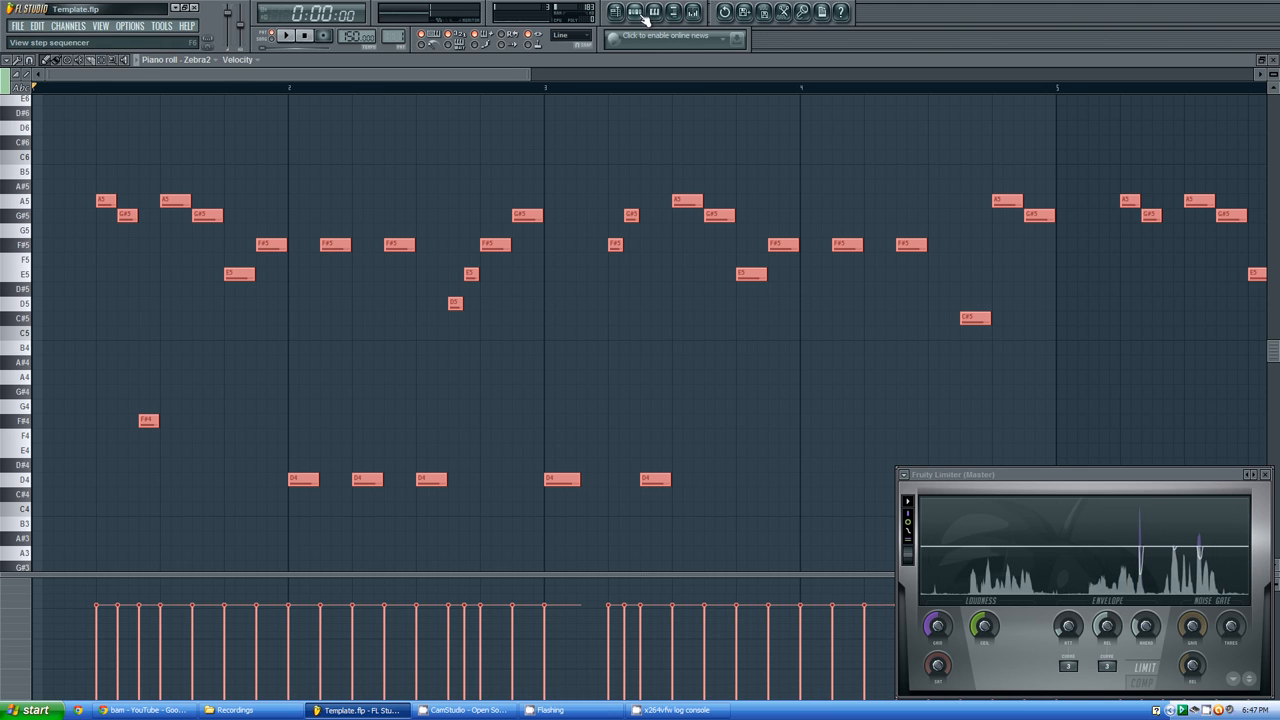
left_click(292, 37)
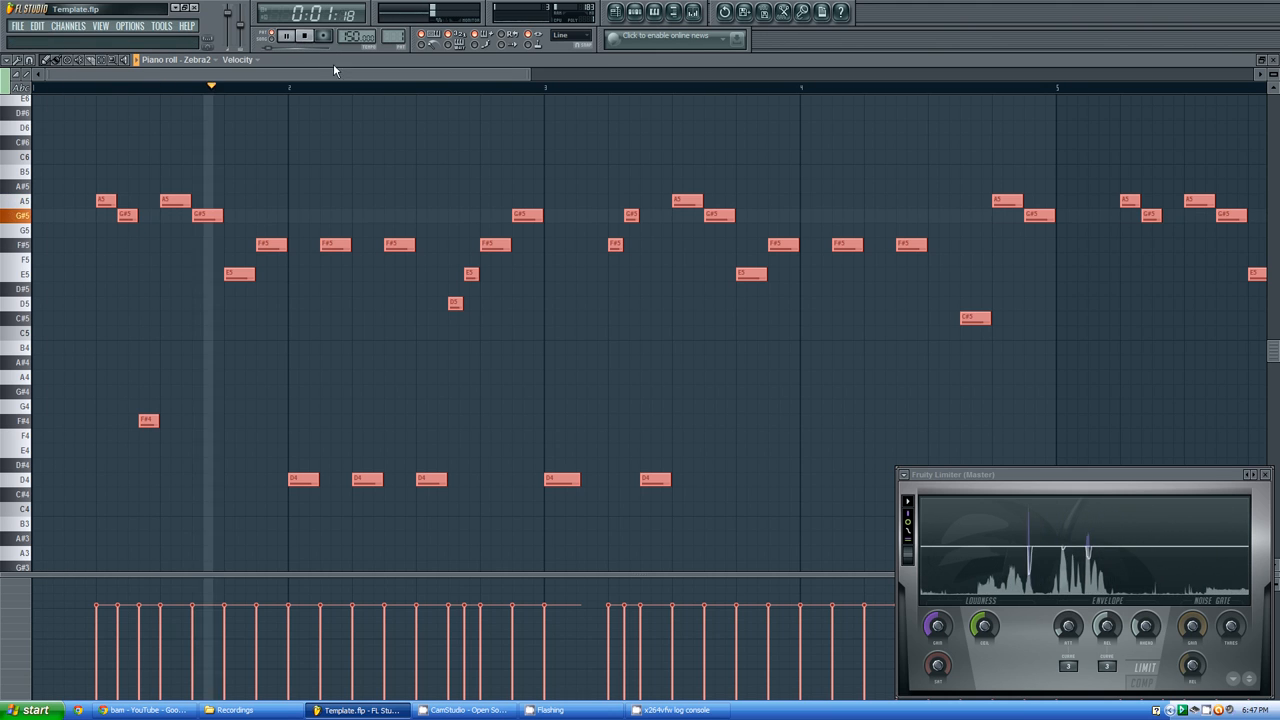
left_click_drag(530, 76, 1112, 88)
scroll(1013, 191, "down", 2)
scroll(1013, 191, "down", 1)
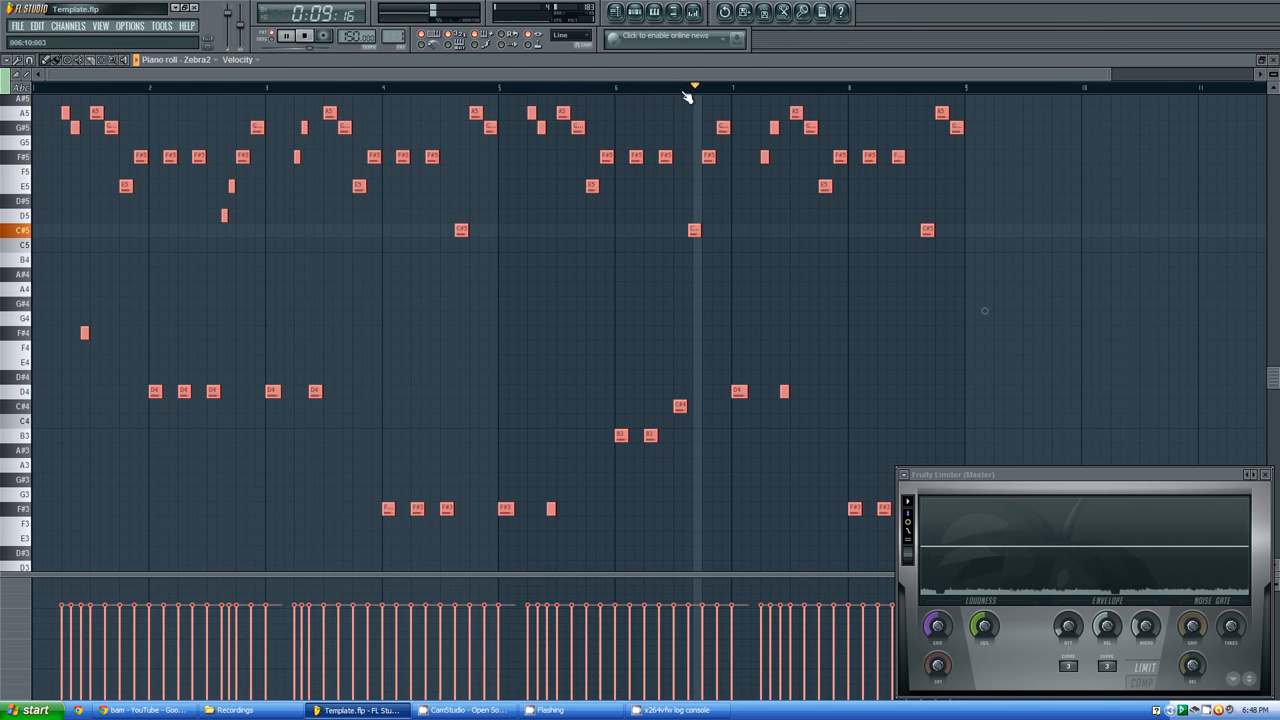
left_click(305, 39)
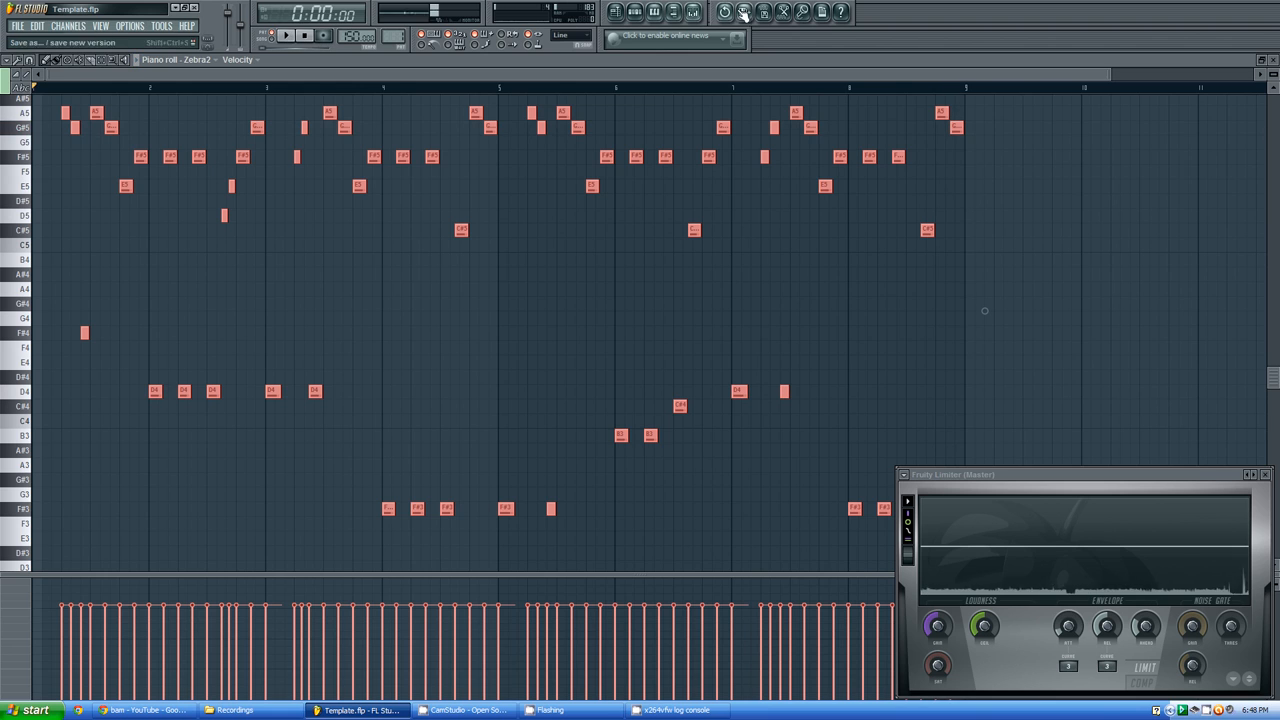
Open the mixer, select the Insert 1 track, and move the mixer window clear of the limiter
left_click(693, 12)
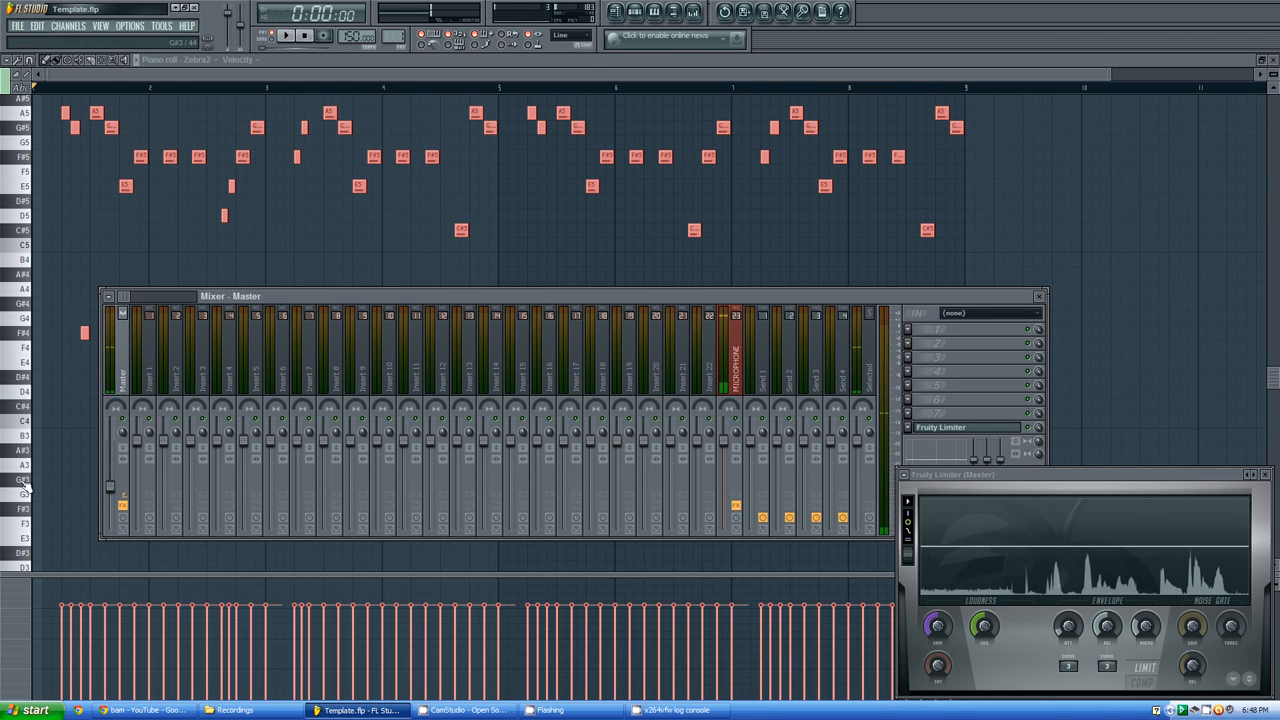
left_click(158, 382)
left_click(182, 357)
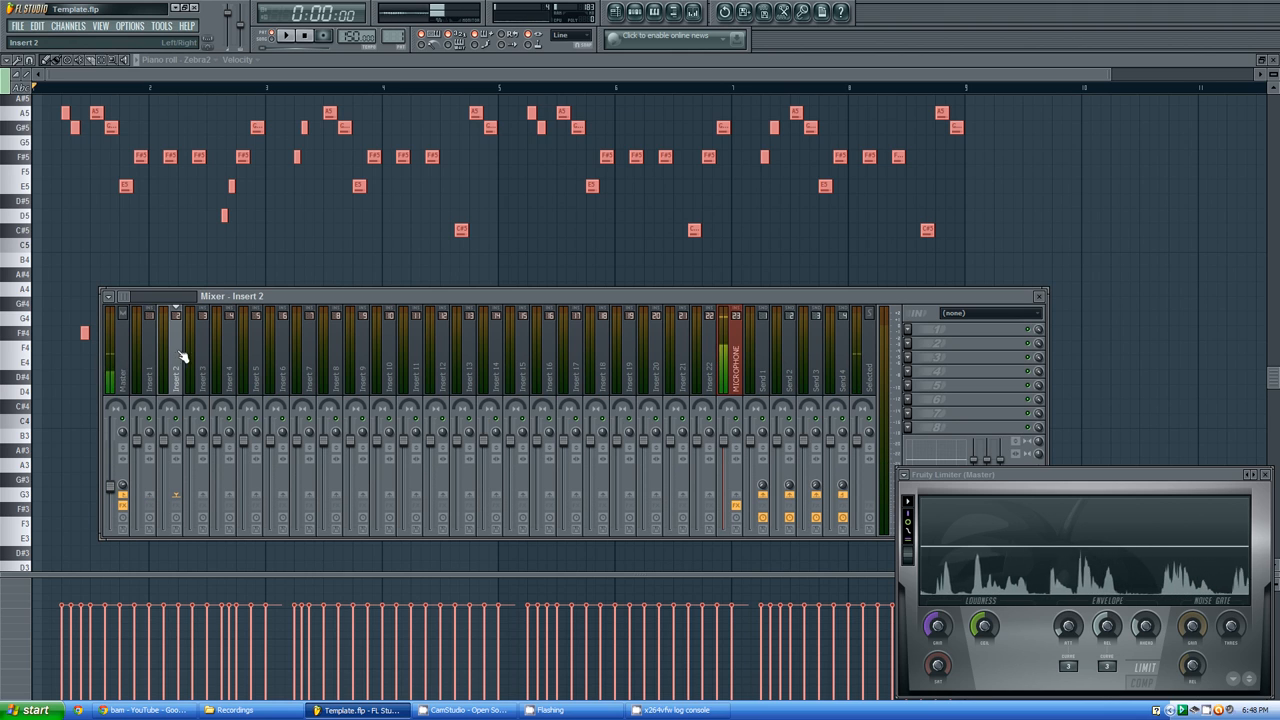
left_click(198, 356)
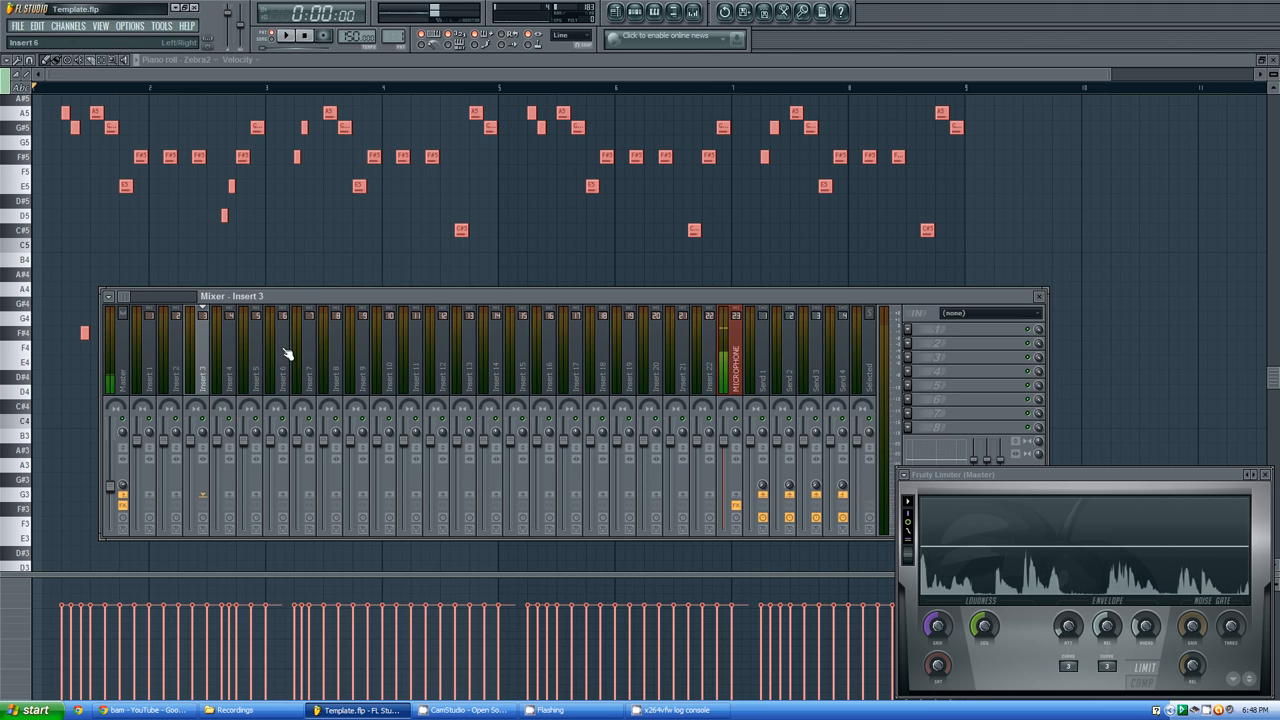
left_click(150, 363)
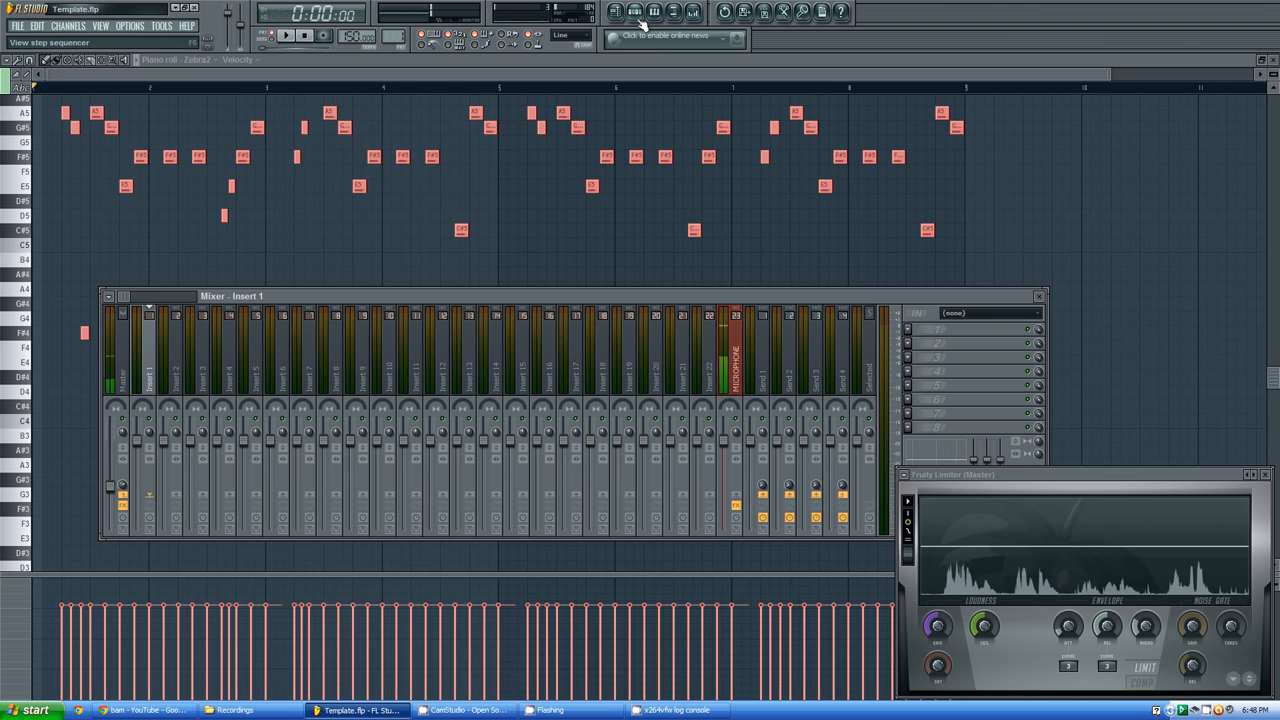
left_click_drag(287, 299, 261, 218)
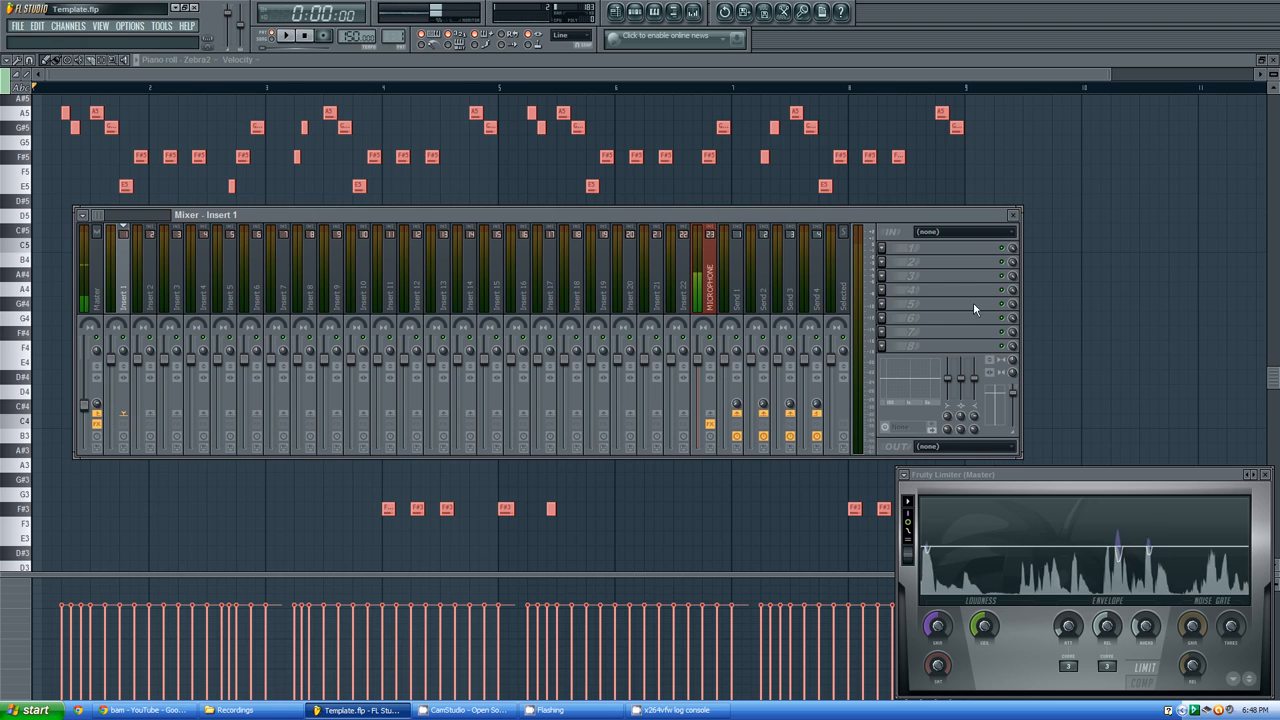
Open the Zebra2 plugin on its Synthesis page and start pattern playback
left_click(635, 16)
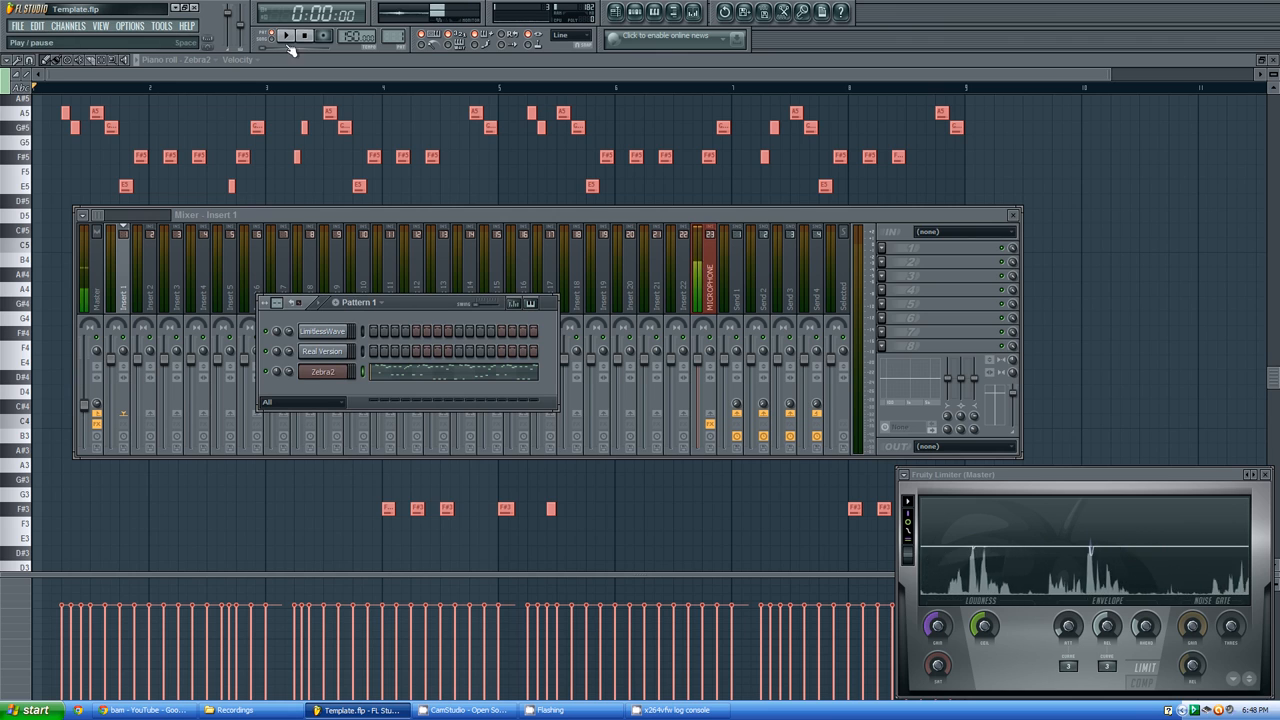
left_click(325, 378)
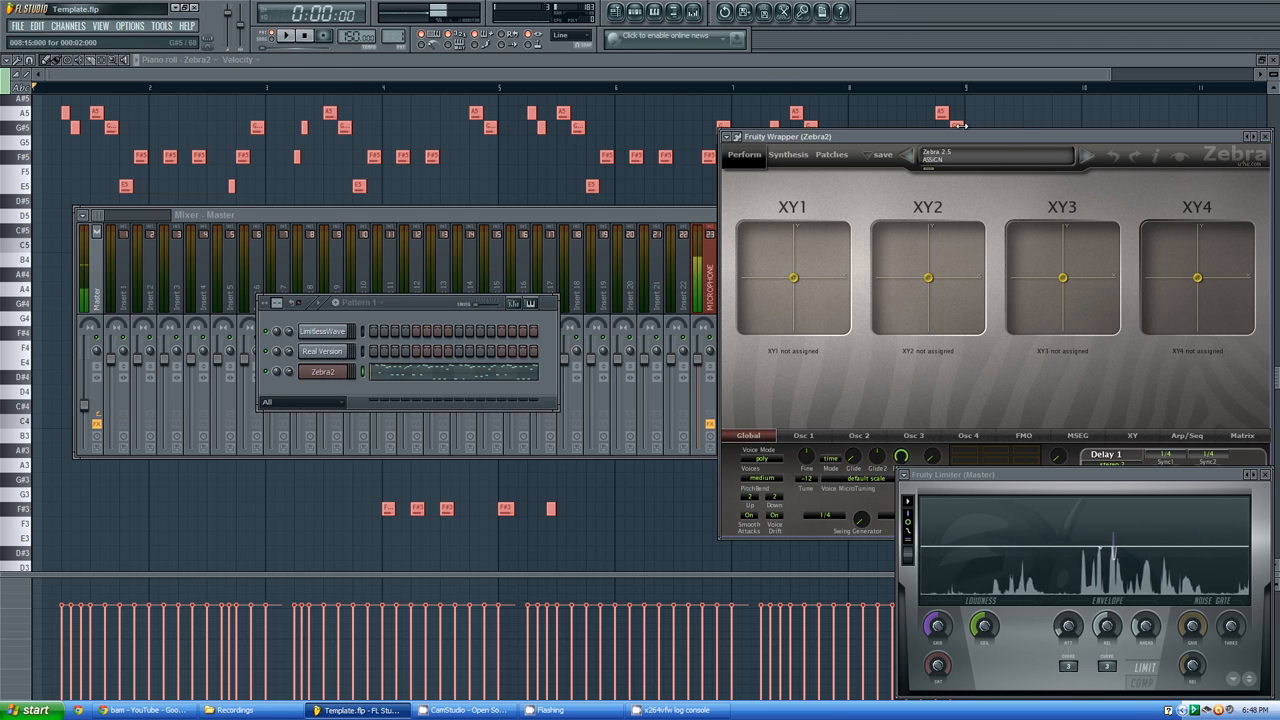
left_click_drag(950, 141, 447, 134)
left_click(284, 36)
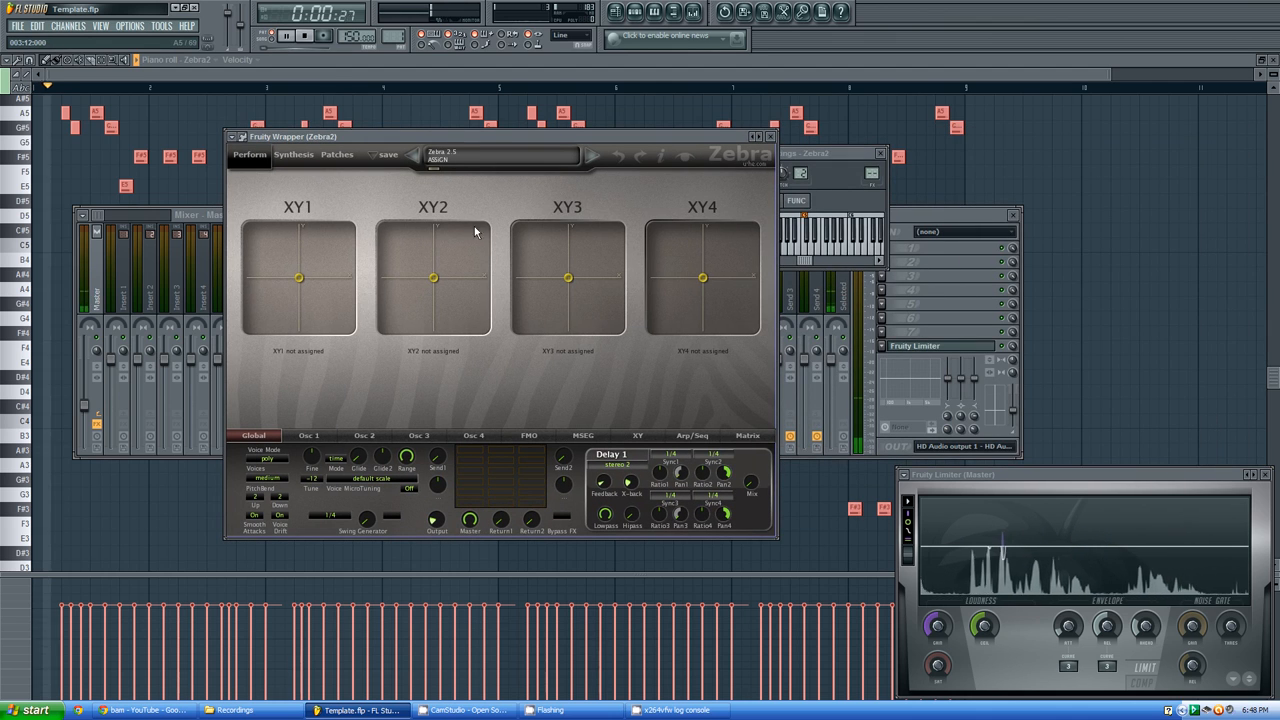
left_click(293, 154)
left_click_drag(437, 138, 629, 147)
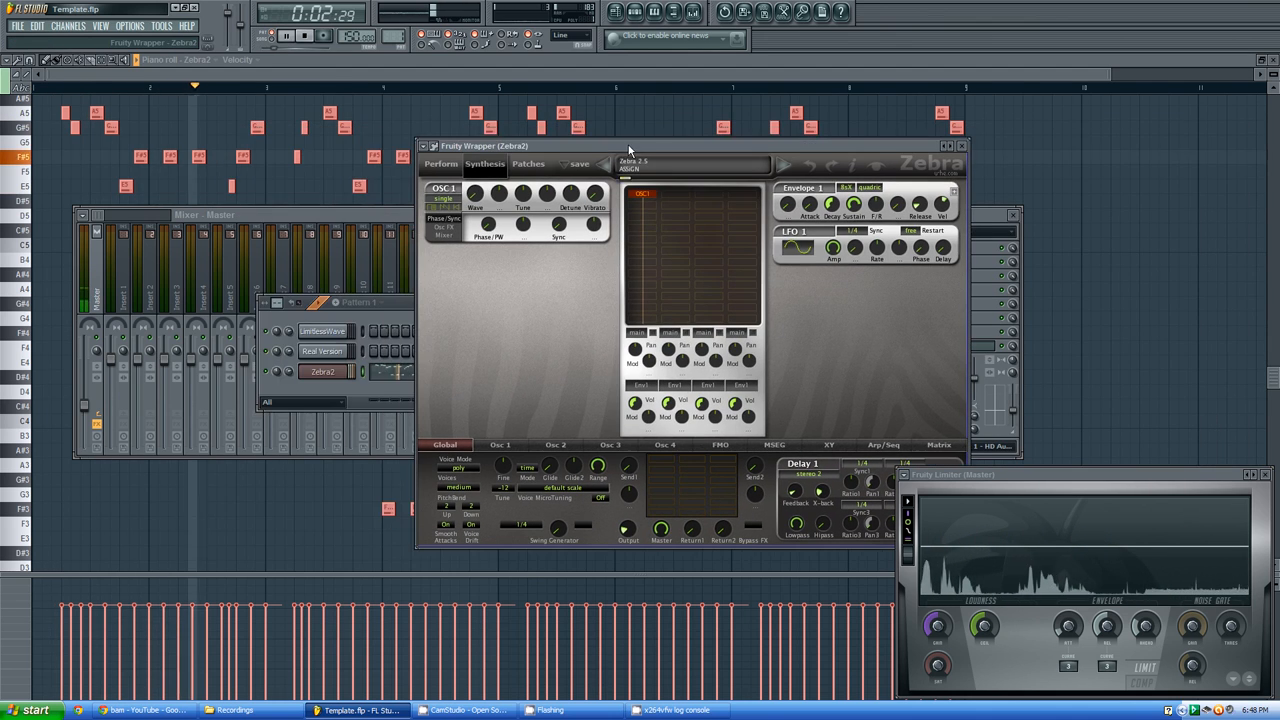
Set Zebra2's OSC 1 to eleven voices and increase its detune
left_click(444, 201)
left_click(461, 240)
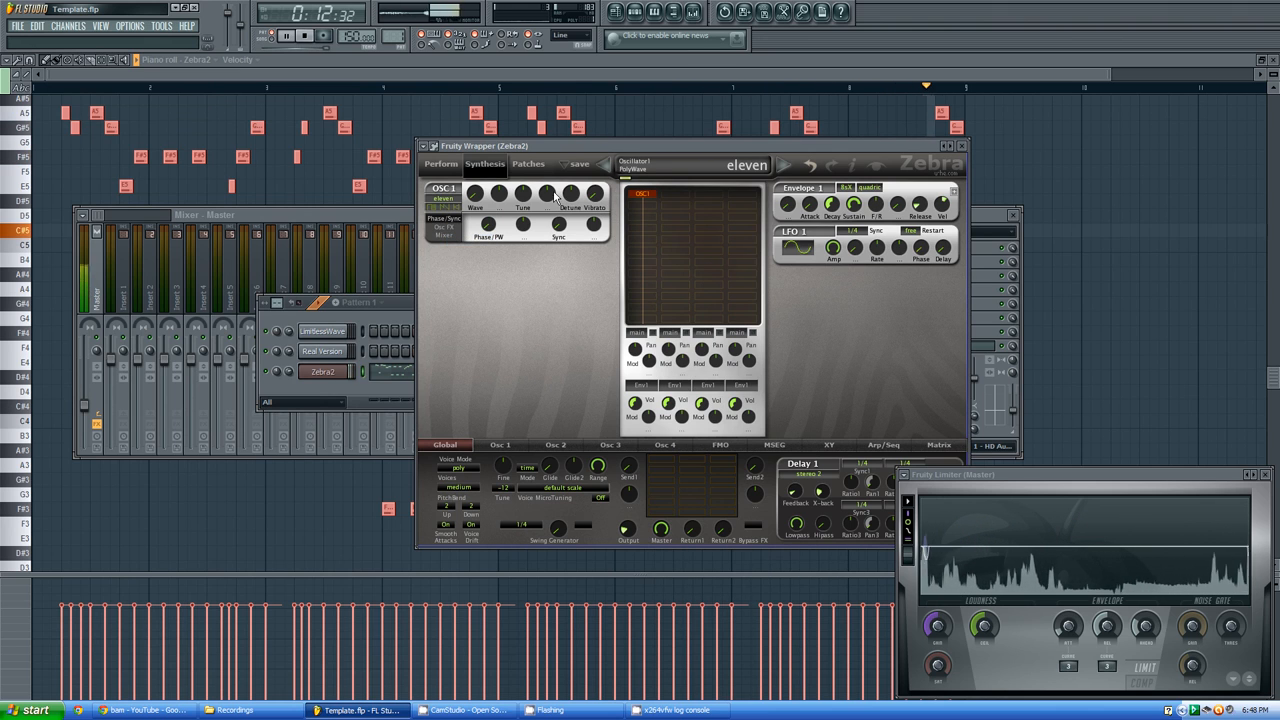
left_click_drag(575, 214, 588, 232)
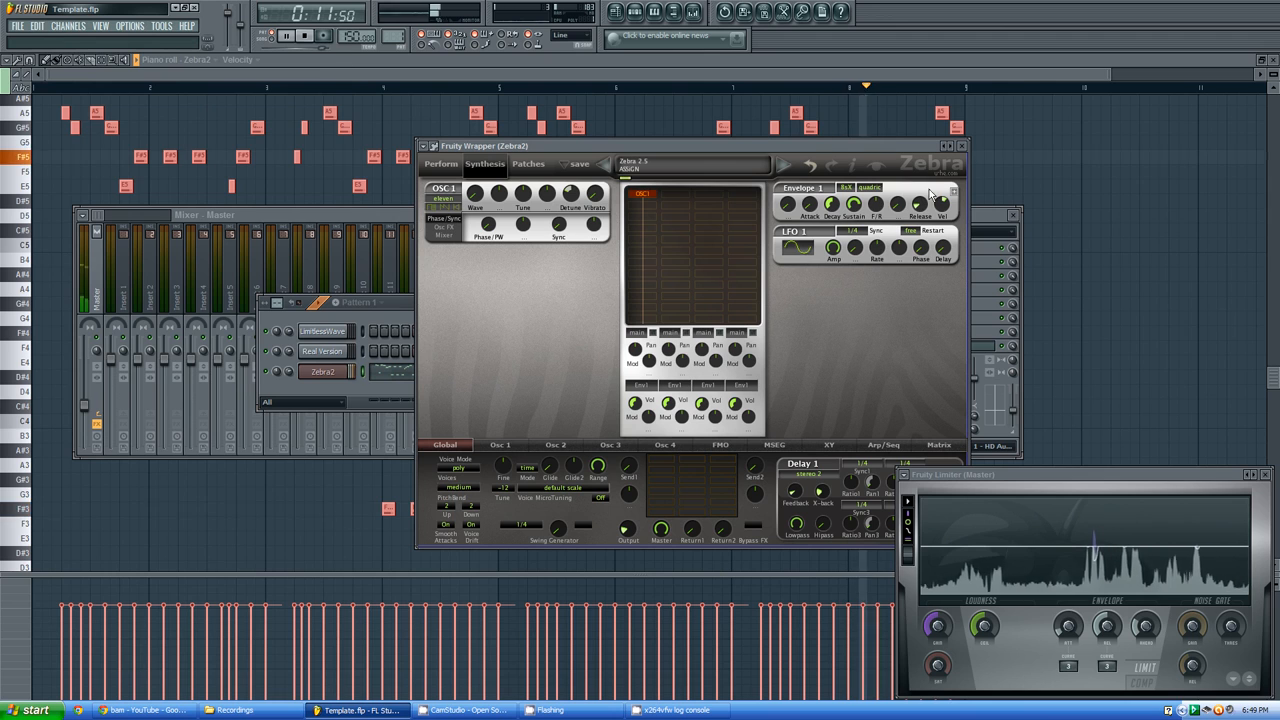
Set the release of Envelope 1 to 38.00 and stop playback
left_click_drag(918, 210, 930, 210)
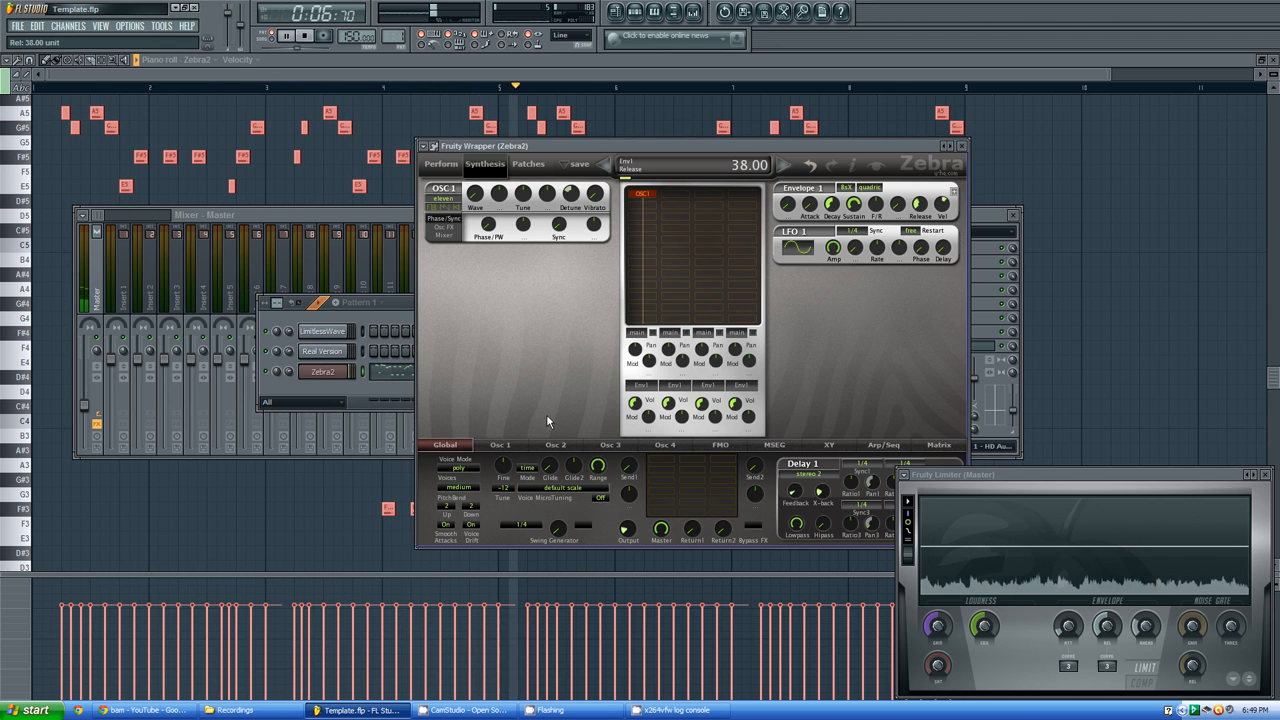
left_click(306, 34)
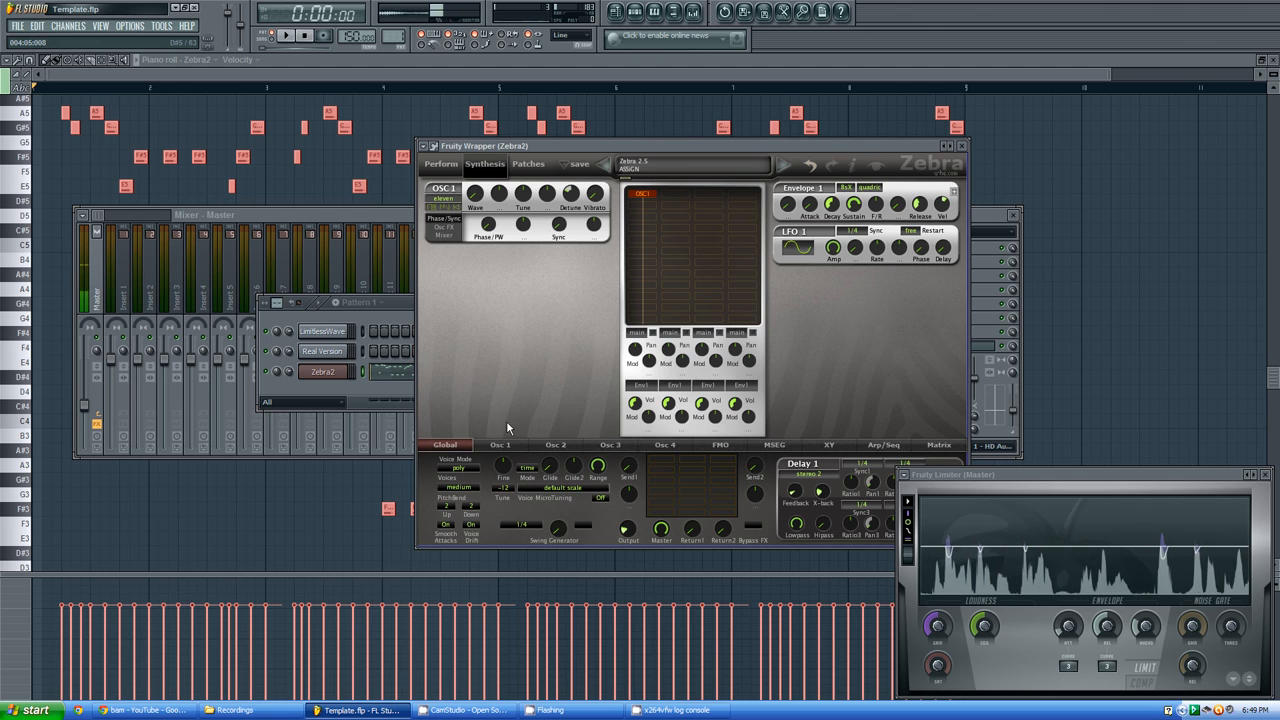
Reshape OSC 1's Wave 1 from a sawtooth into a square wave and audition it with the pattern
left_click(504, 440)
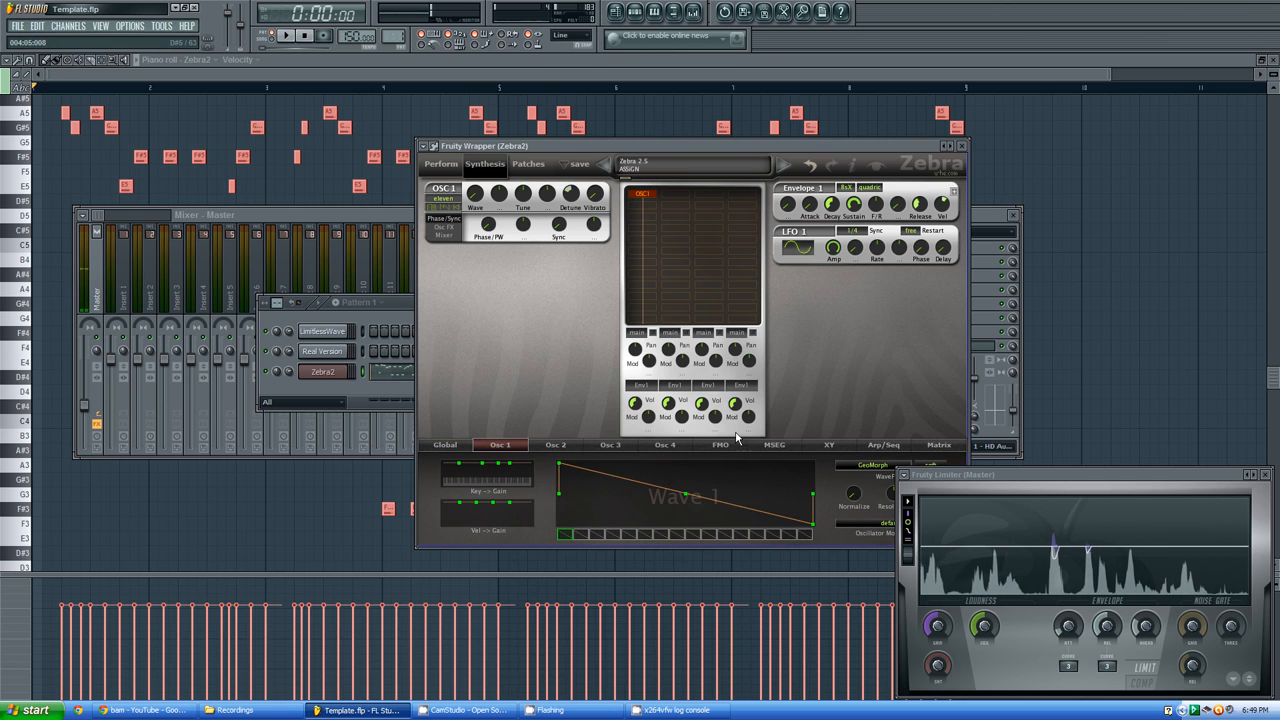
left_click_drag(716, 145, 536, 94)
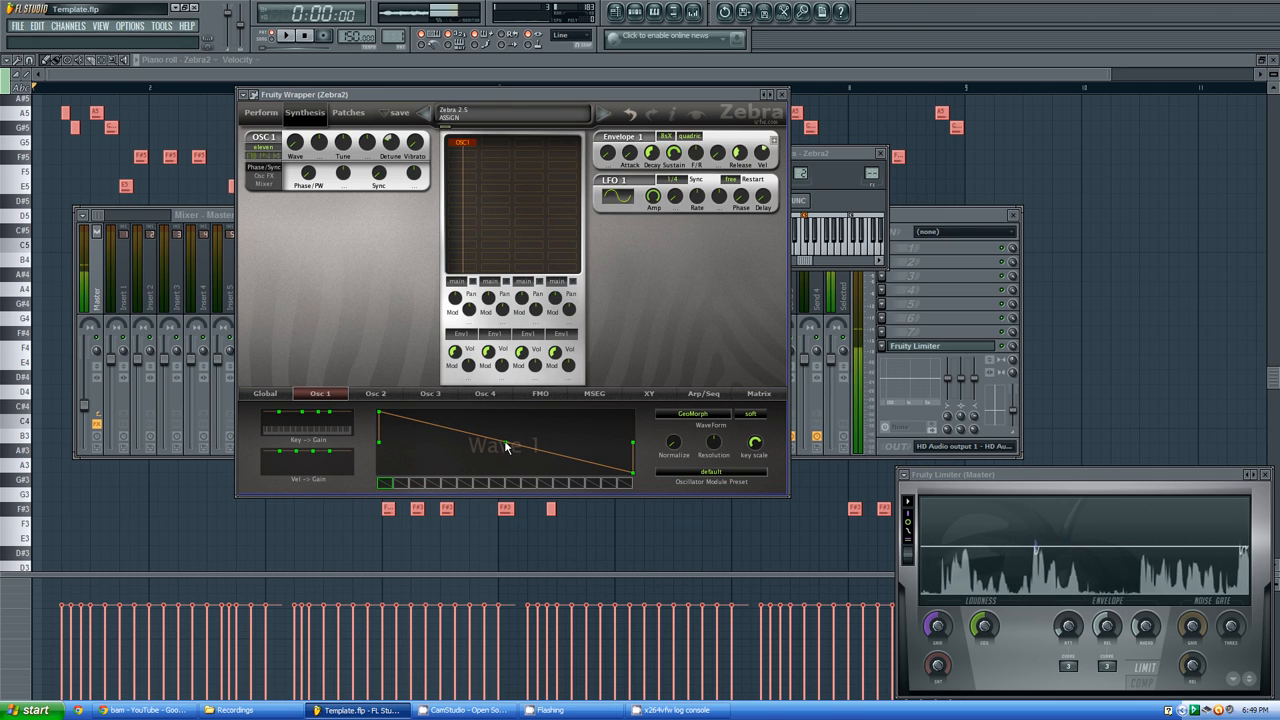
left_click_drag(504, 440, 503, 418)
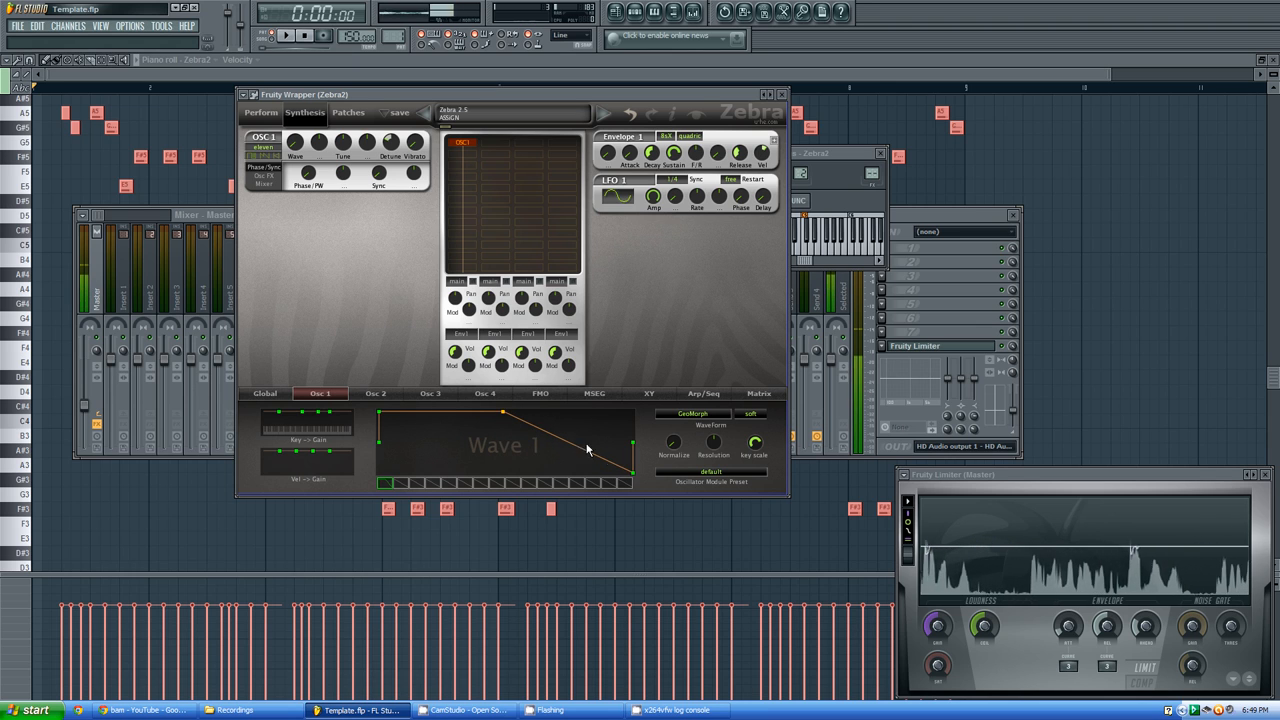
left_click_drag(633, 479, 505, 500)
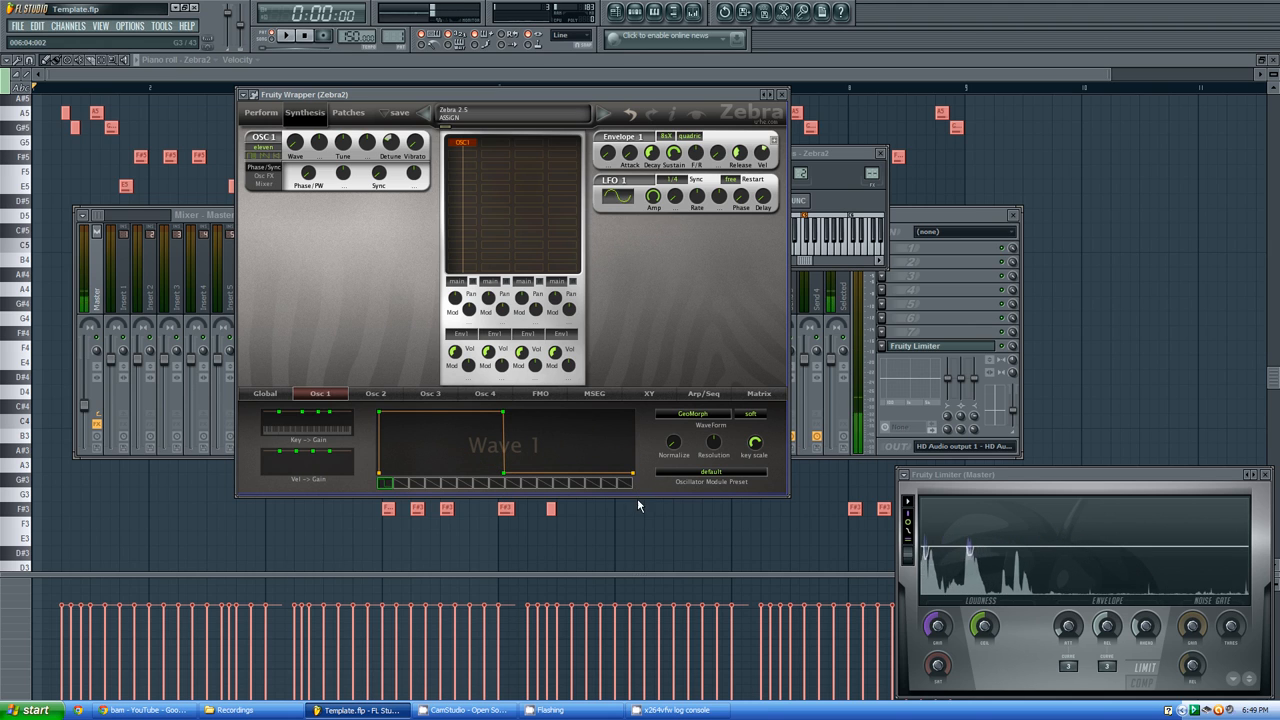
left_click(289, 36)
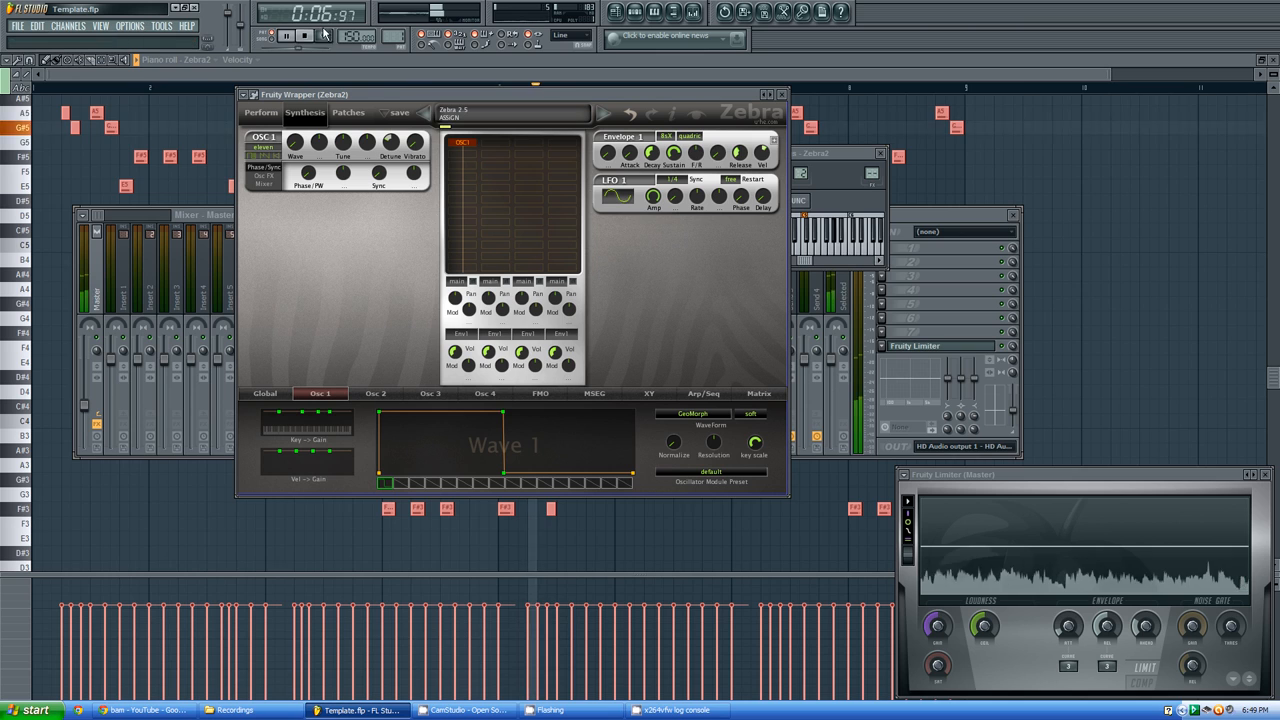
key("space")
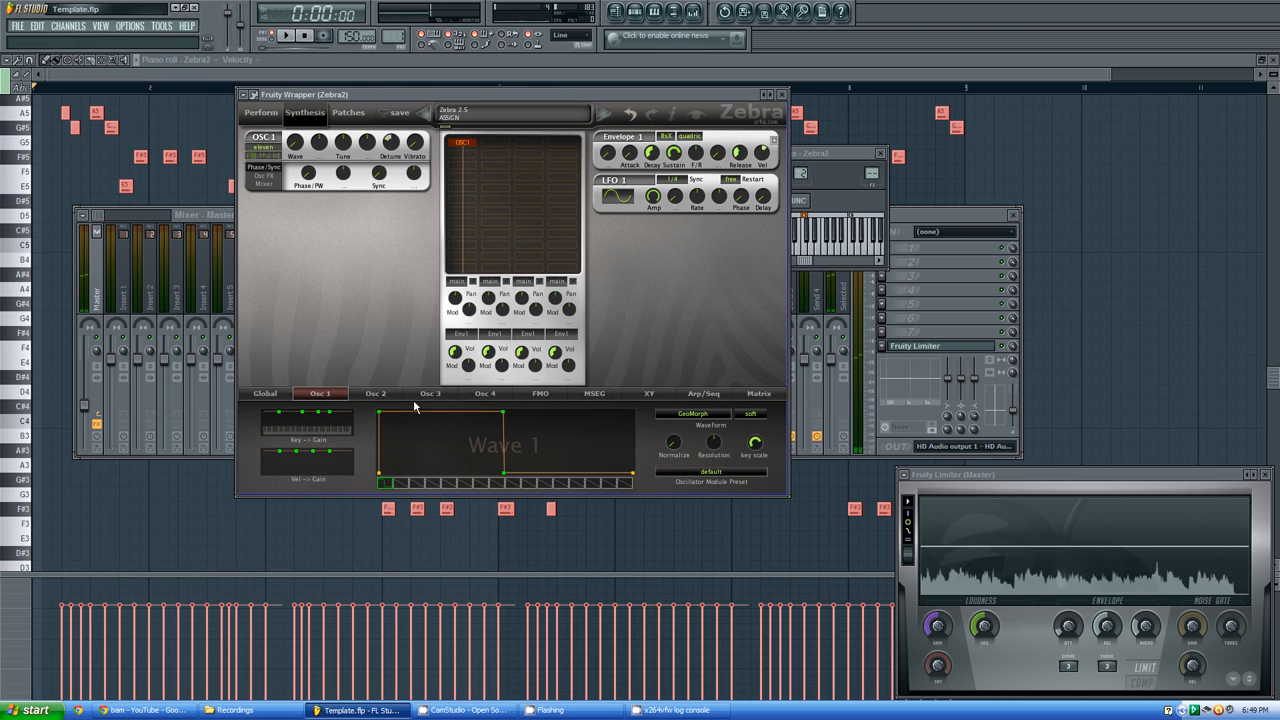
Audition OSC 1 with the pattern, comparing the square Wave 1 against the sawtooth Wave 2, and finish on Wave 1
left_click(400, 484)
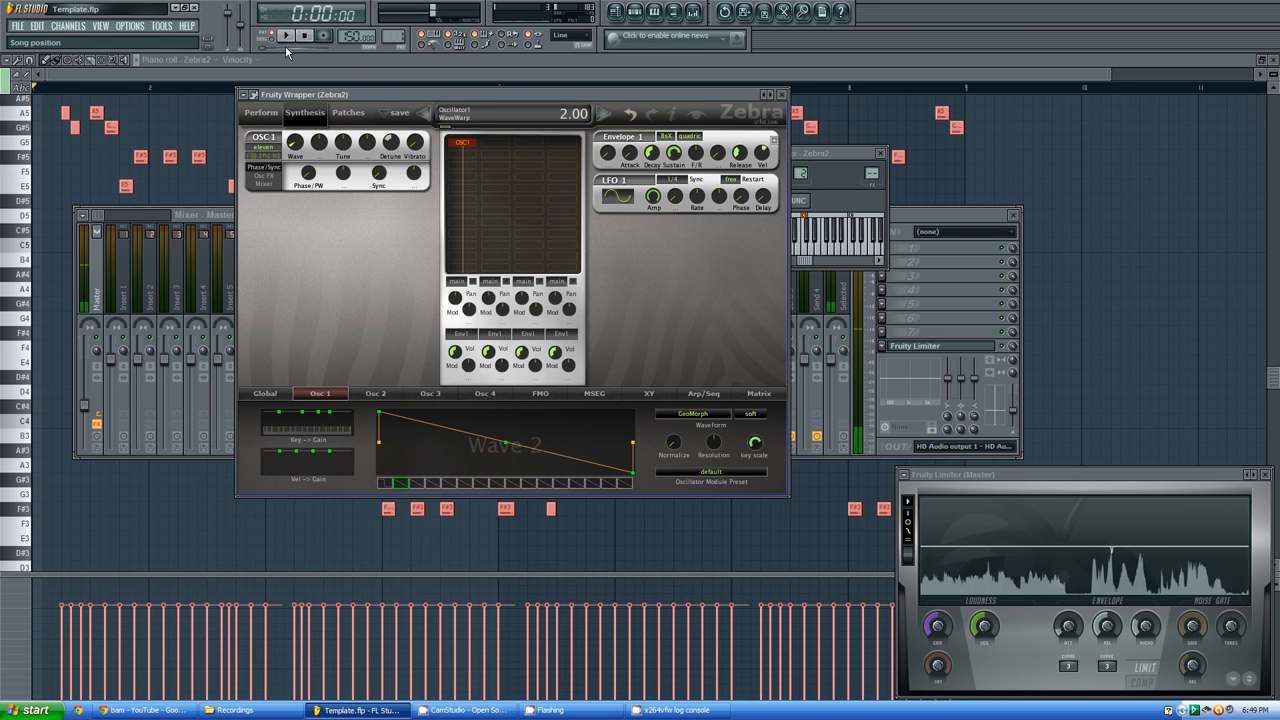
left_click(381, 484)
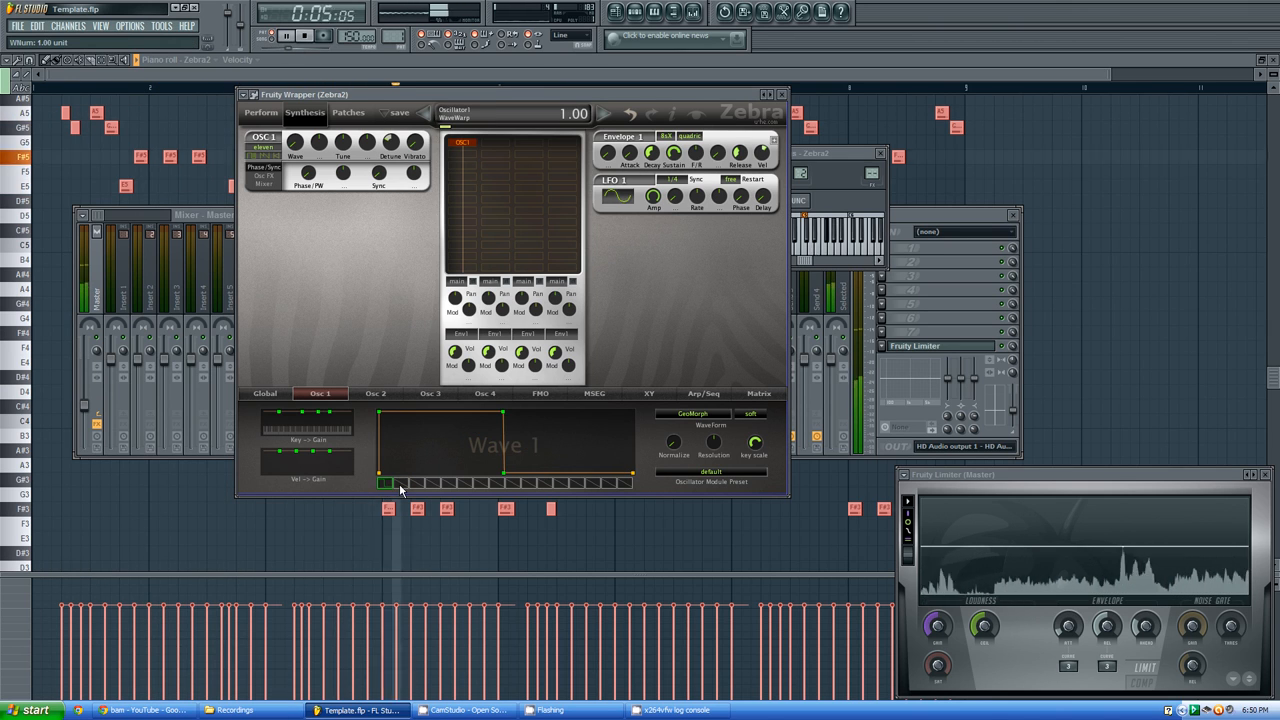
left_click(399, 483)
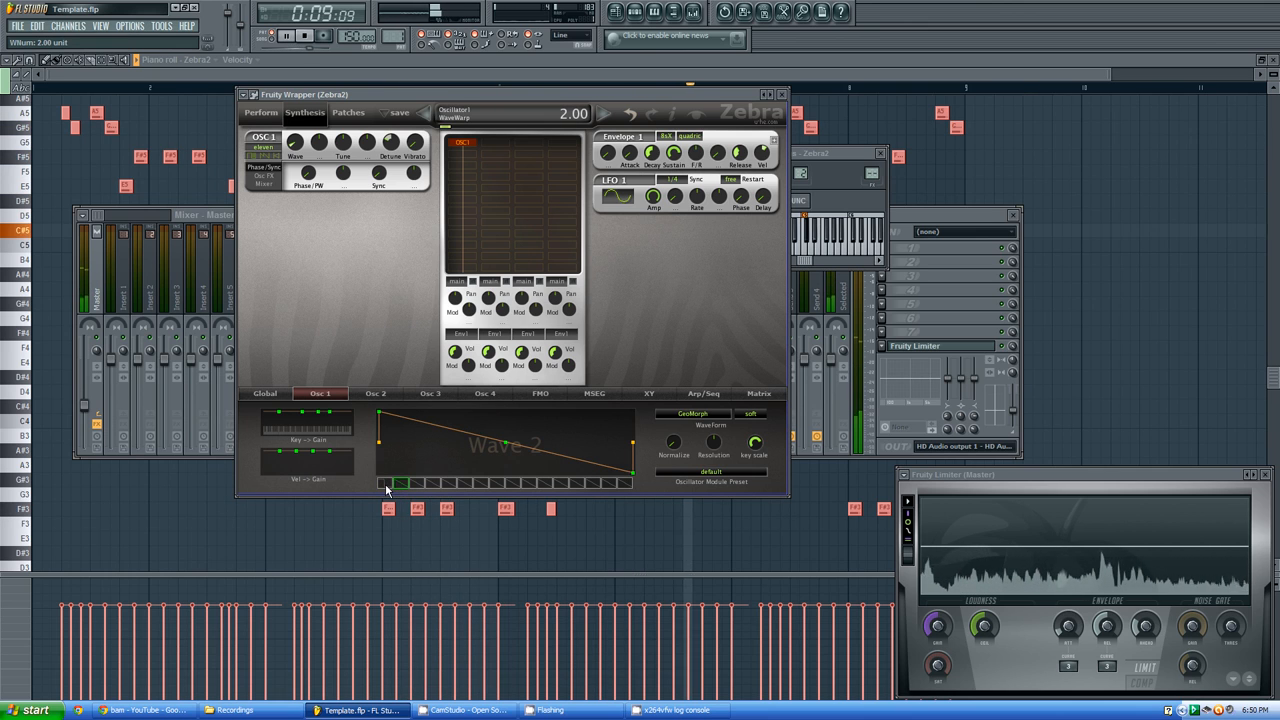
left_click(385, 483)
left_click(306, 38)
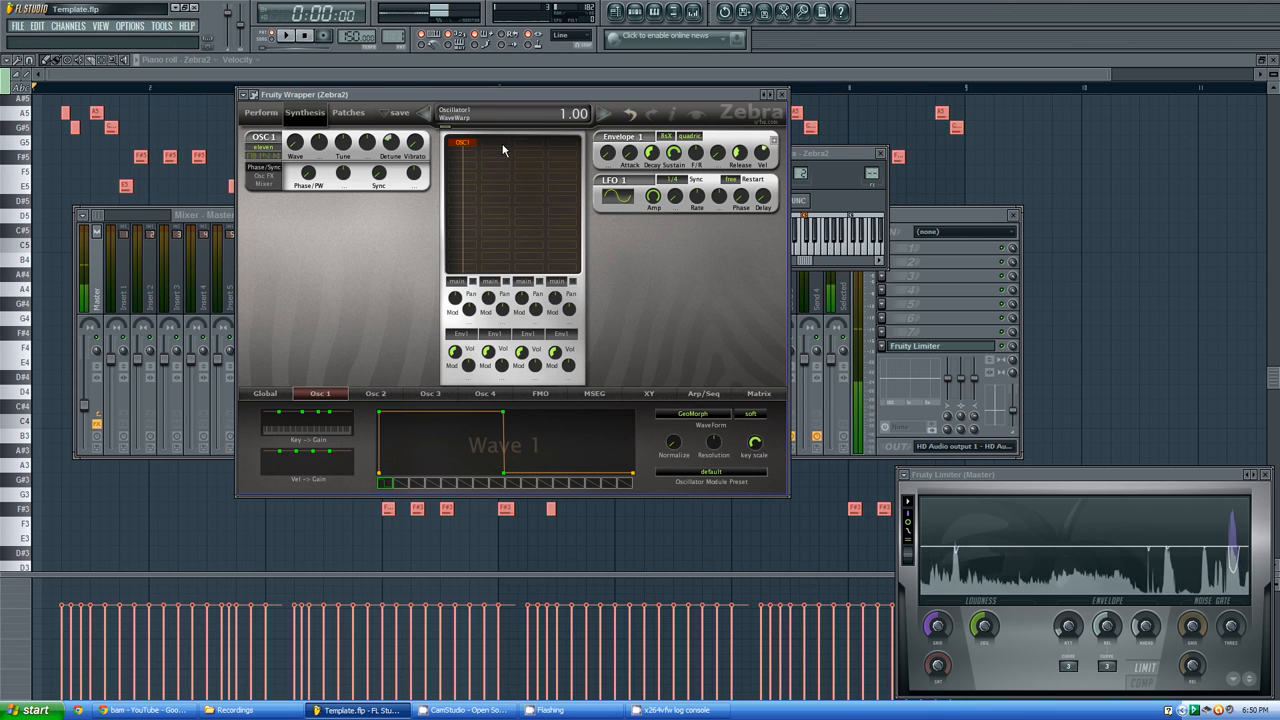
Play the LimitlessWave reference clip in the playlist as a comparison and stop it
left_click(615, 12)
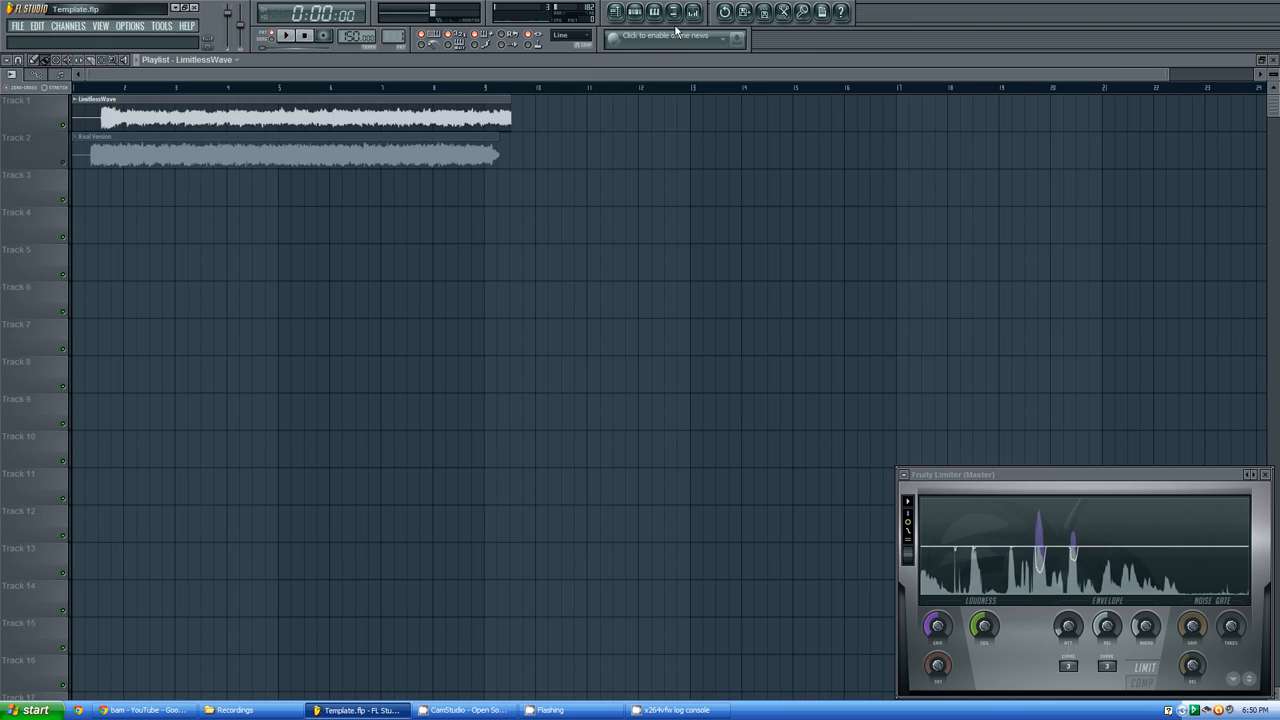
left_click(284, 40)
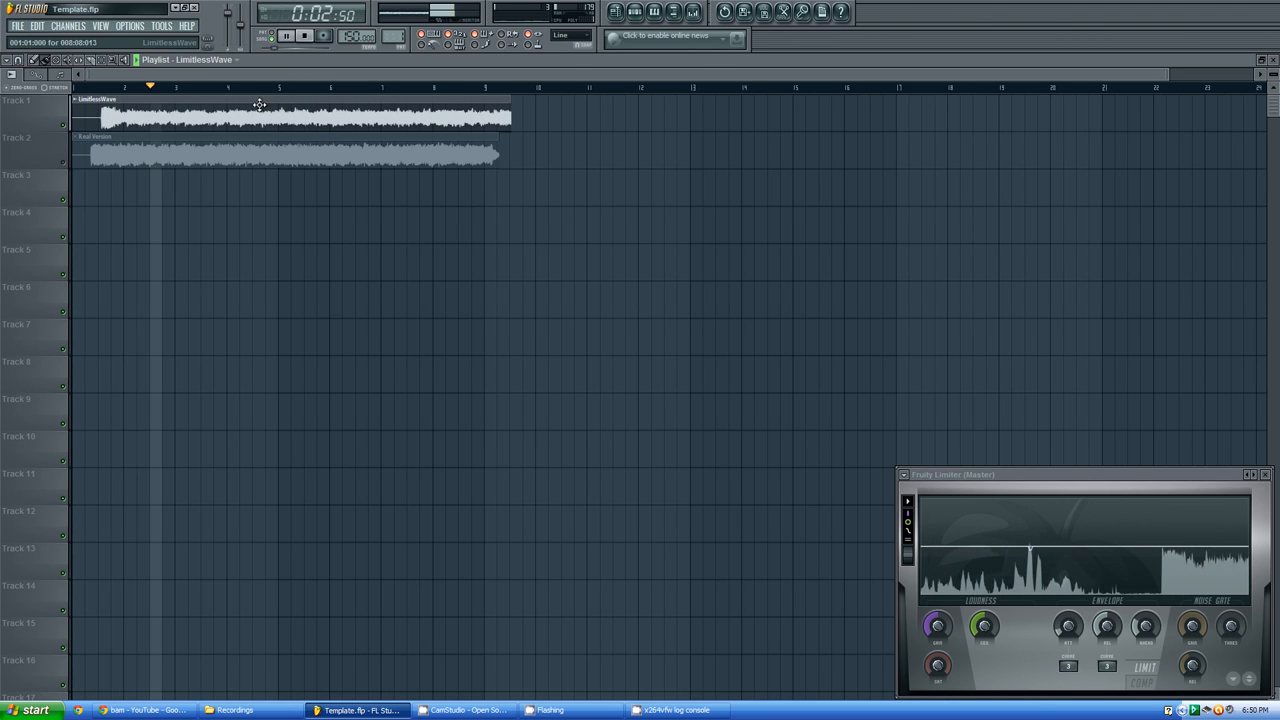
left_click(308, 40)
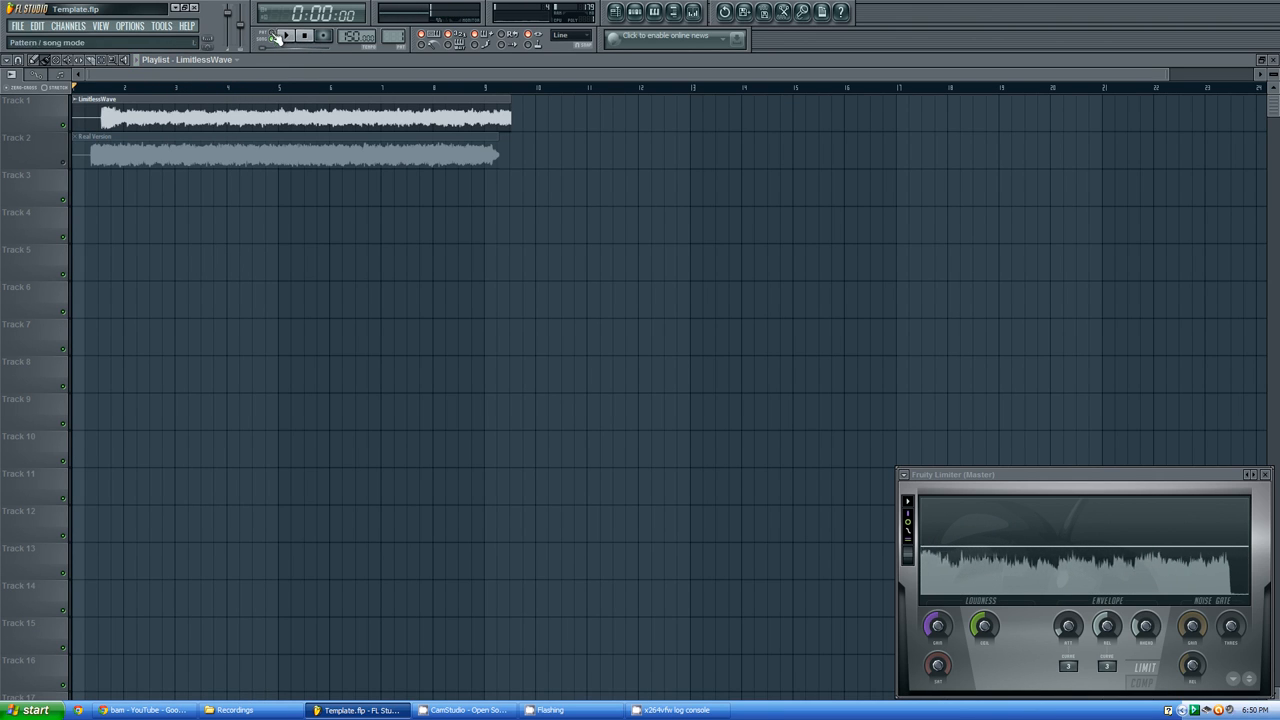
Return to the Zebra2 channel's piano roll and plugin window, play the pattern briefly, and reposition the plugin window
left_click(643, 12)
right_click(322, 372)
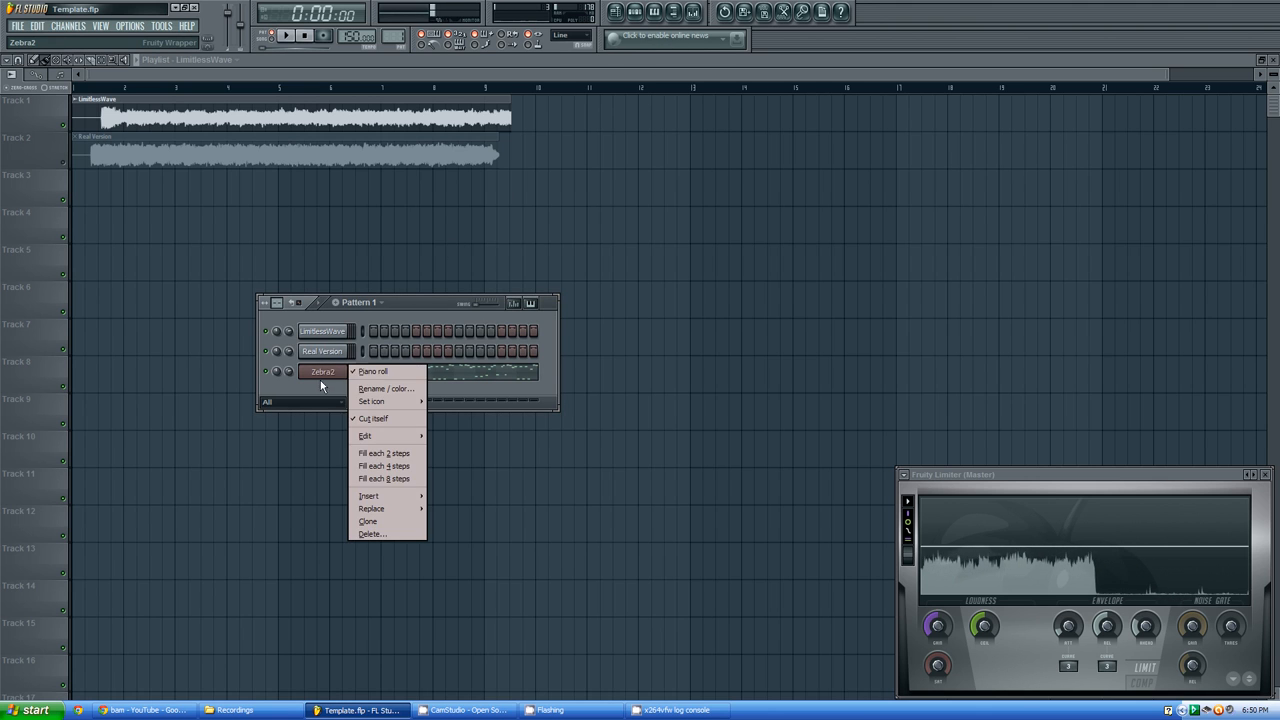
left_click(372, 372)
scroll(591, 177, "up", 1)
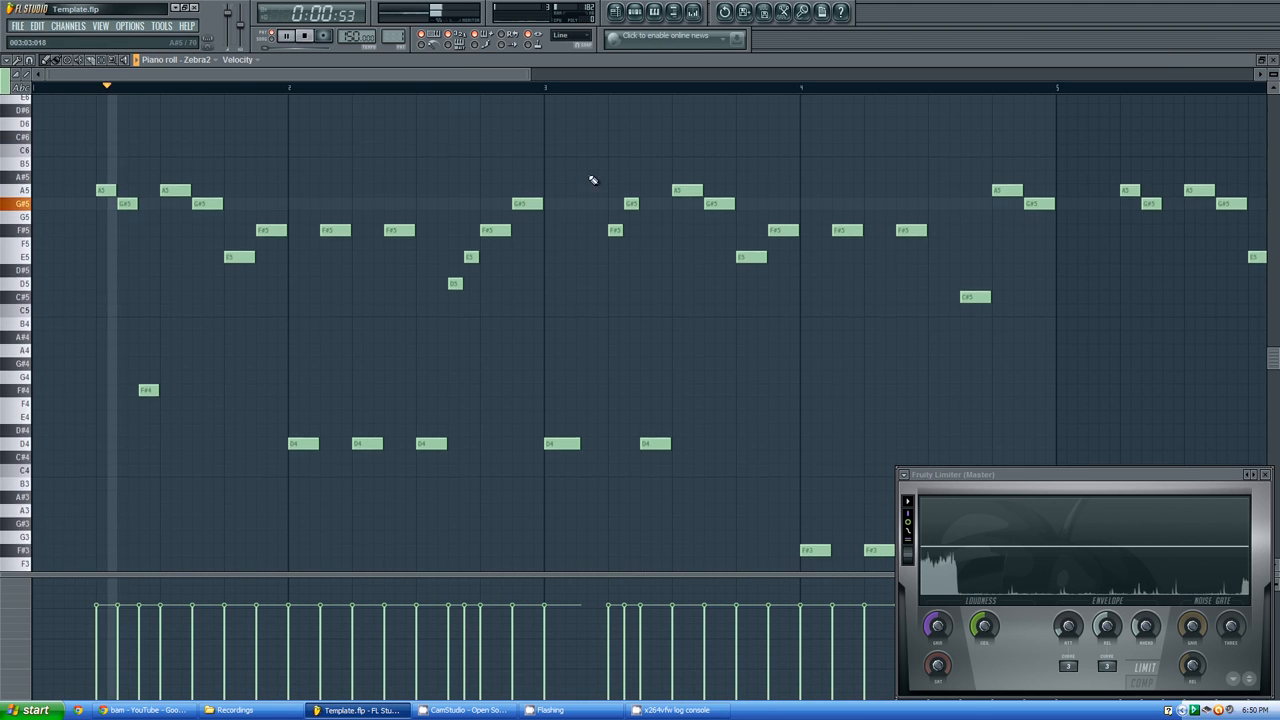
left_click(636, 13)
left_click(322, 372)
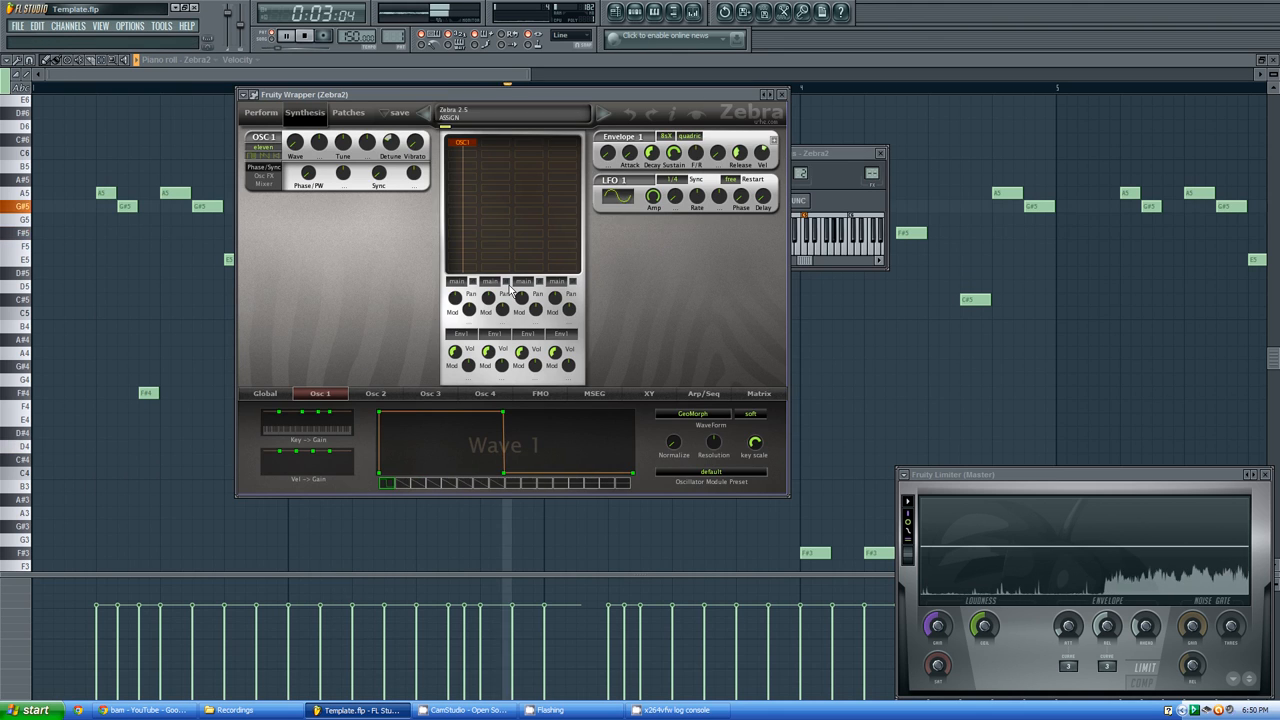
left_click(307, 37)
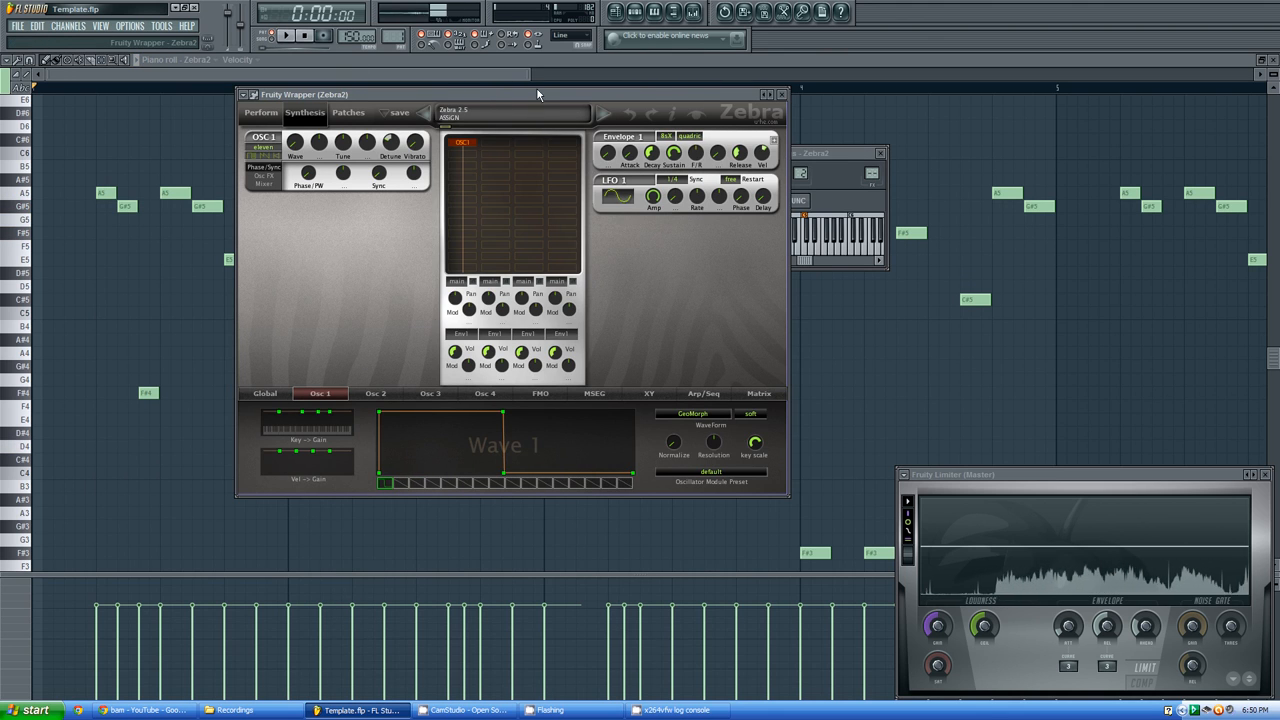
left_click_drag(537, 94, 487, 180)
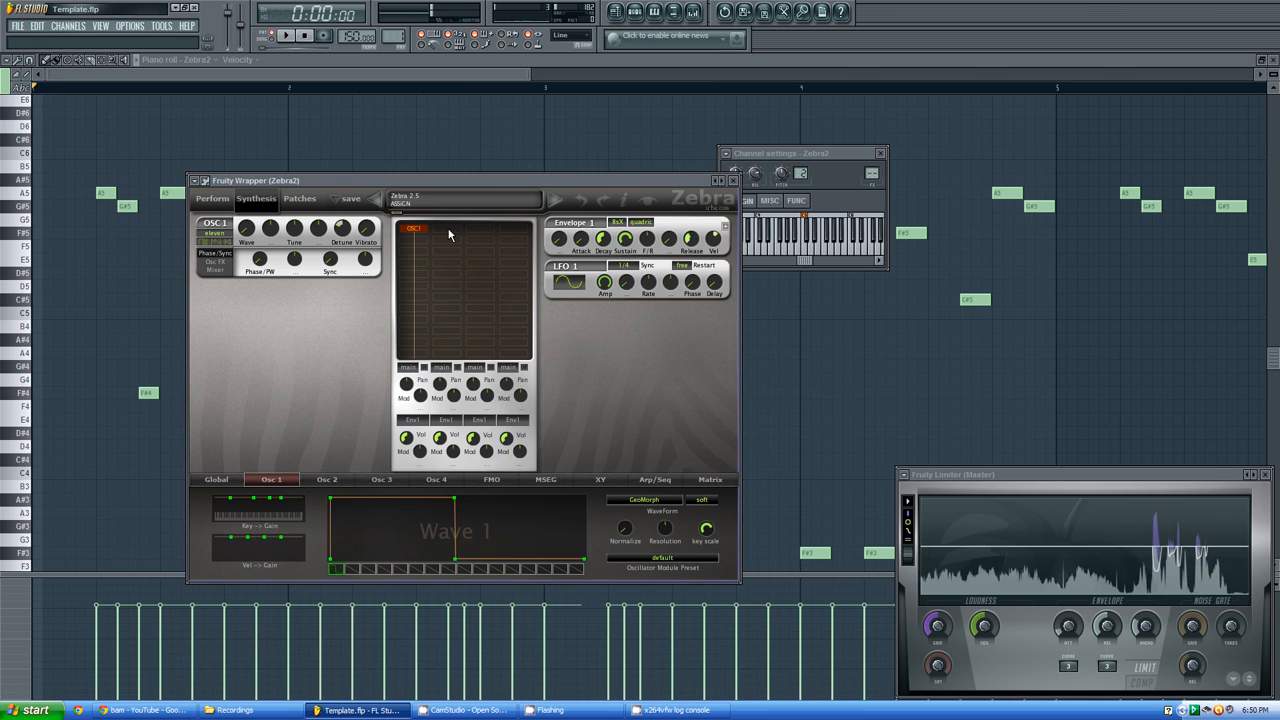
Add OSC 2 to Zebra2's second lane and set it to eleven voices while the pattern plays
left_click(447, 232)
left_click(470, 250)
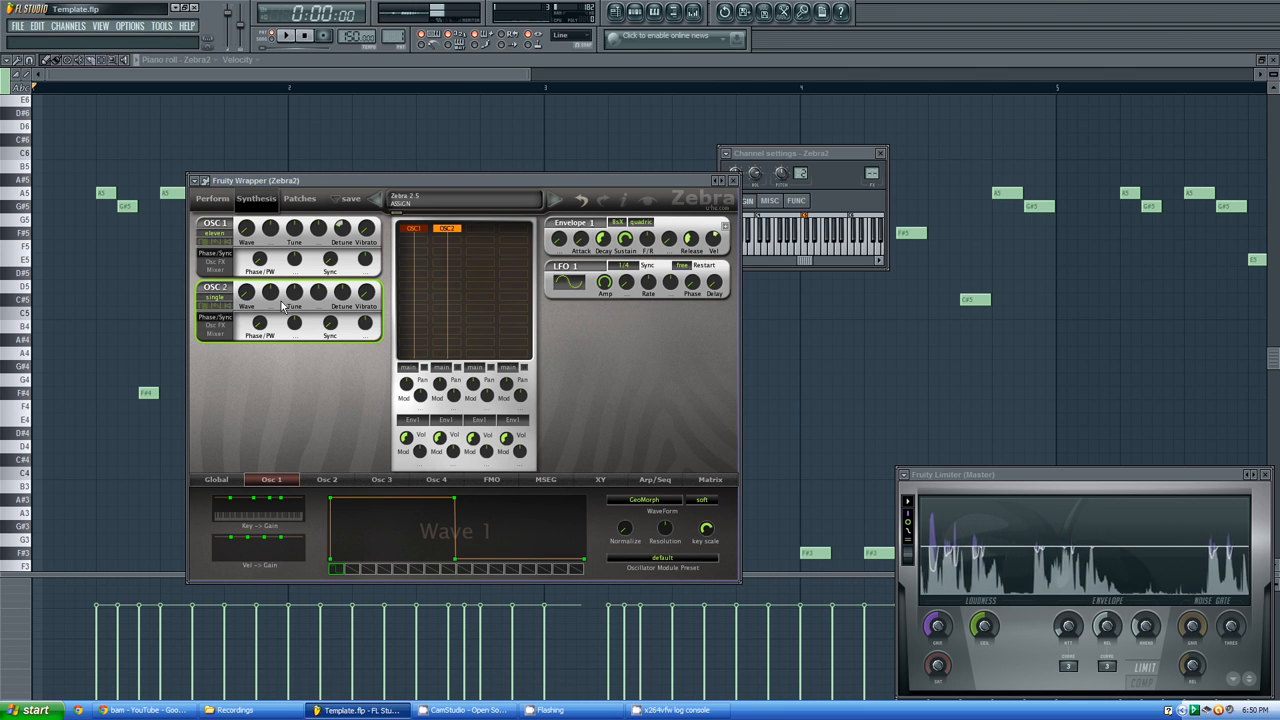
left_click(287, 37)
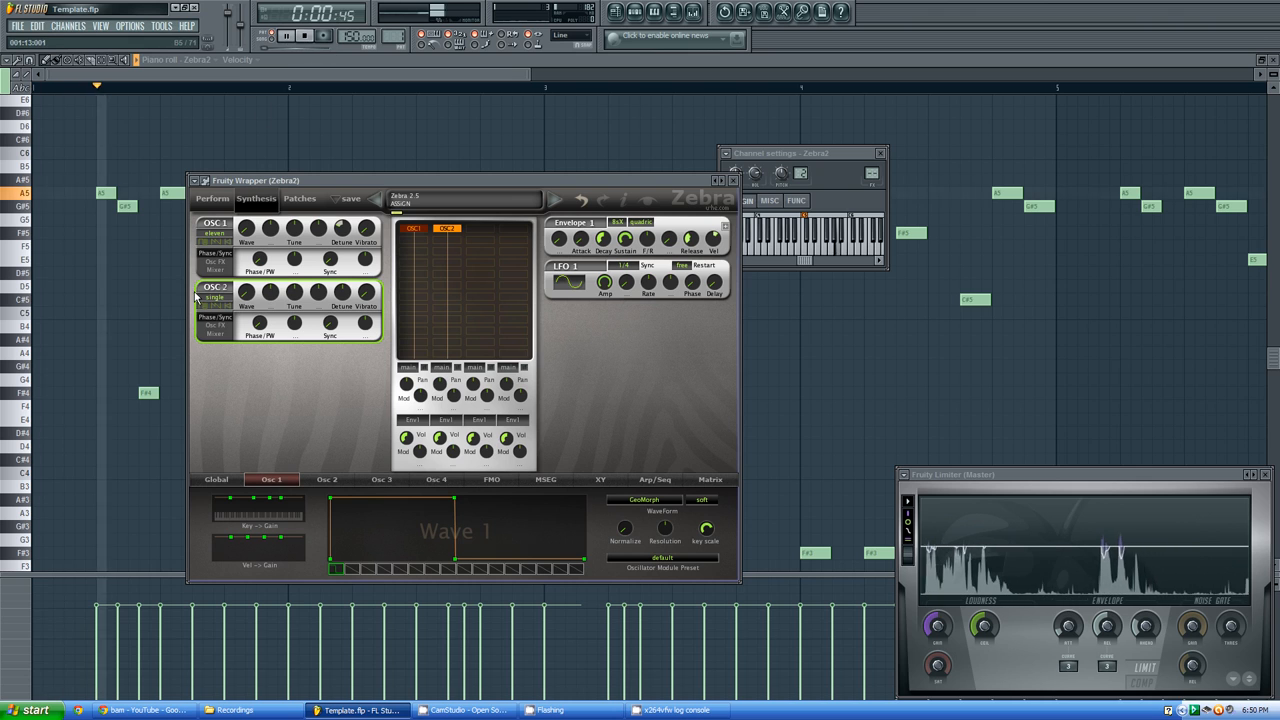
left_click(215, 297)
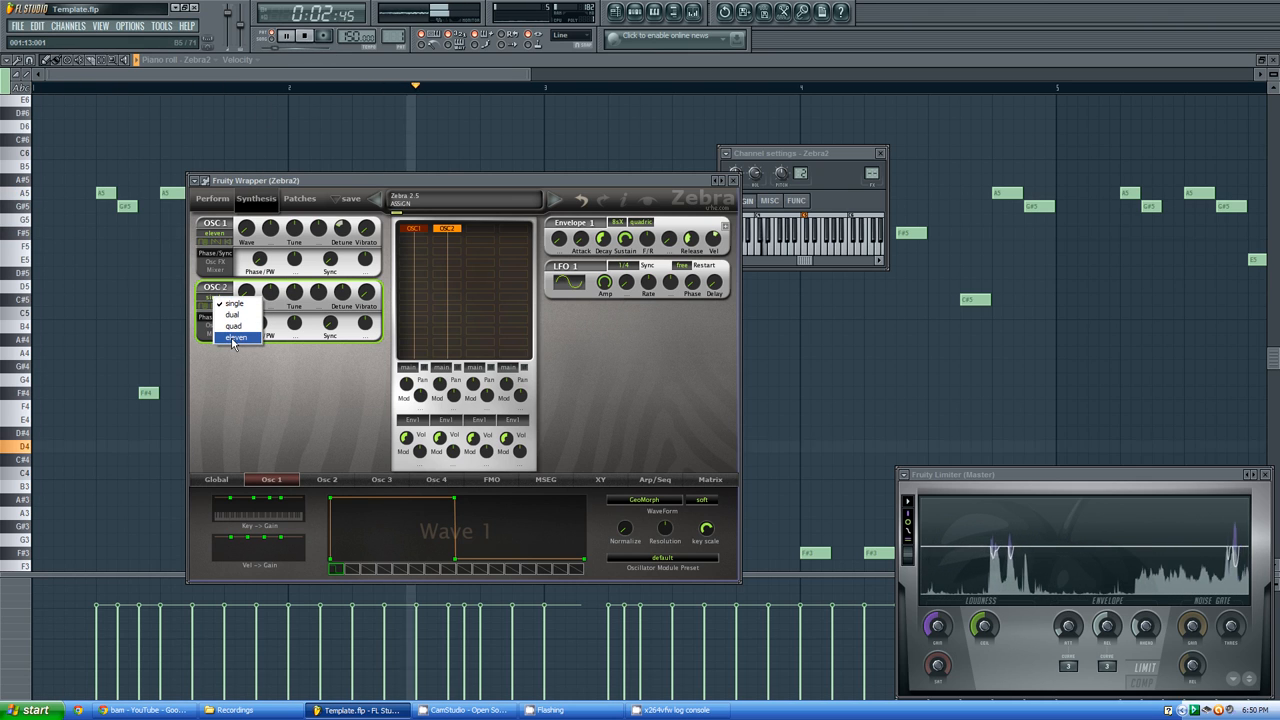
left_click(235, 338)
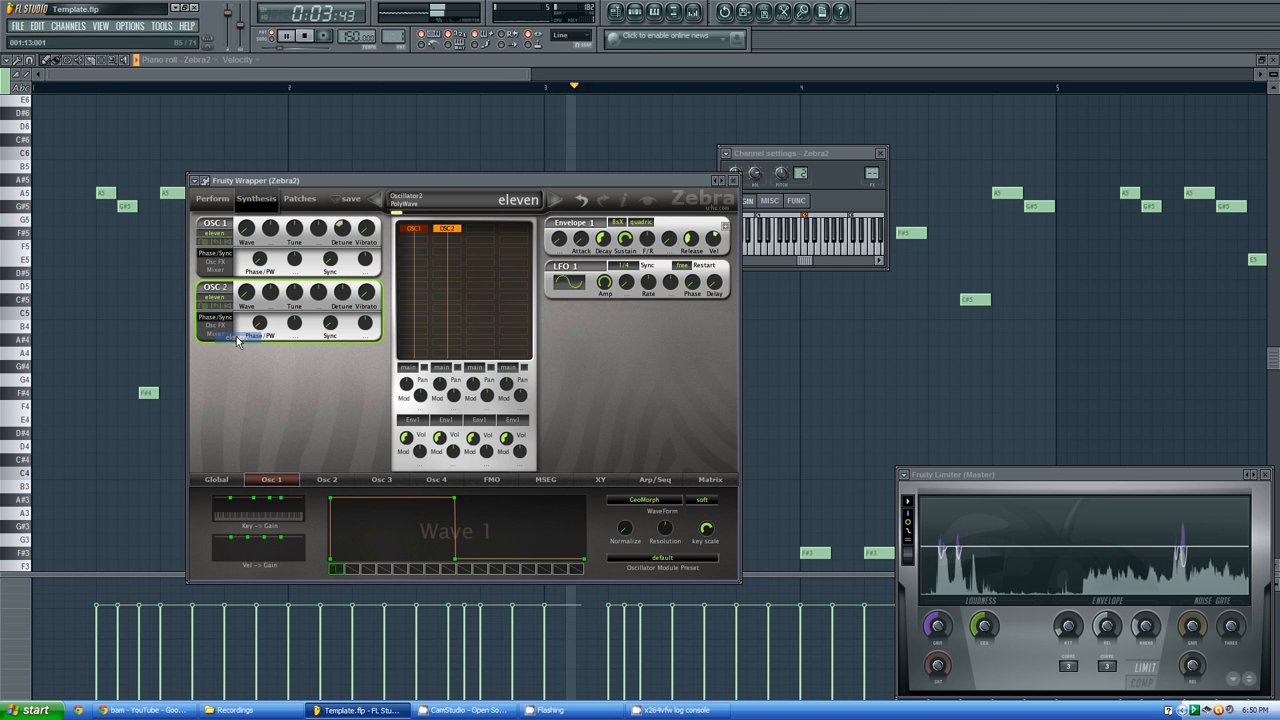
Set OSC 2's tune to 12.00 and its detune to 26.50, auditioning it with the pattern
left_click(314, 41)
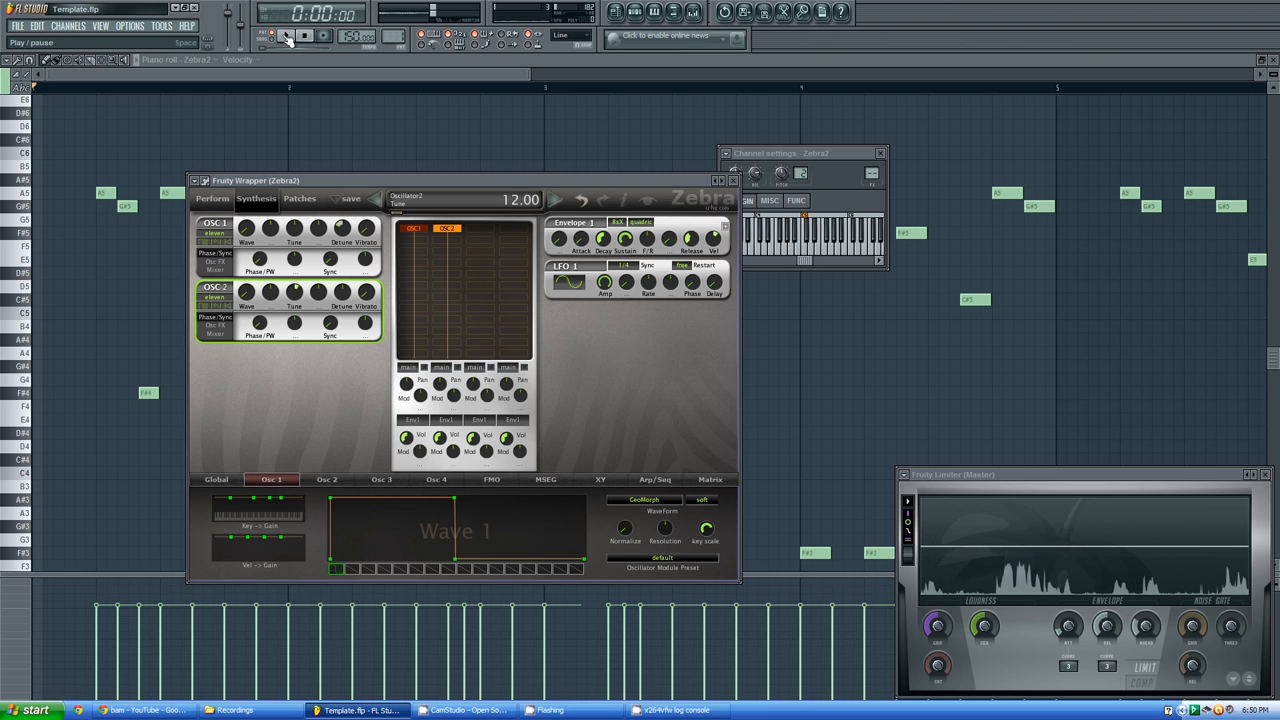
left_click(287, 37)
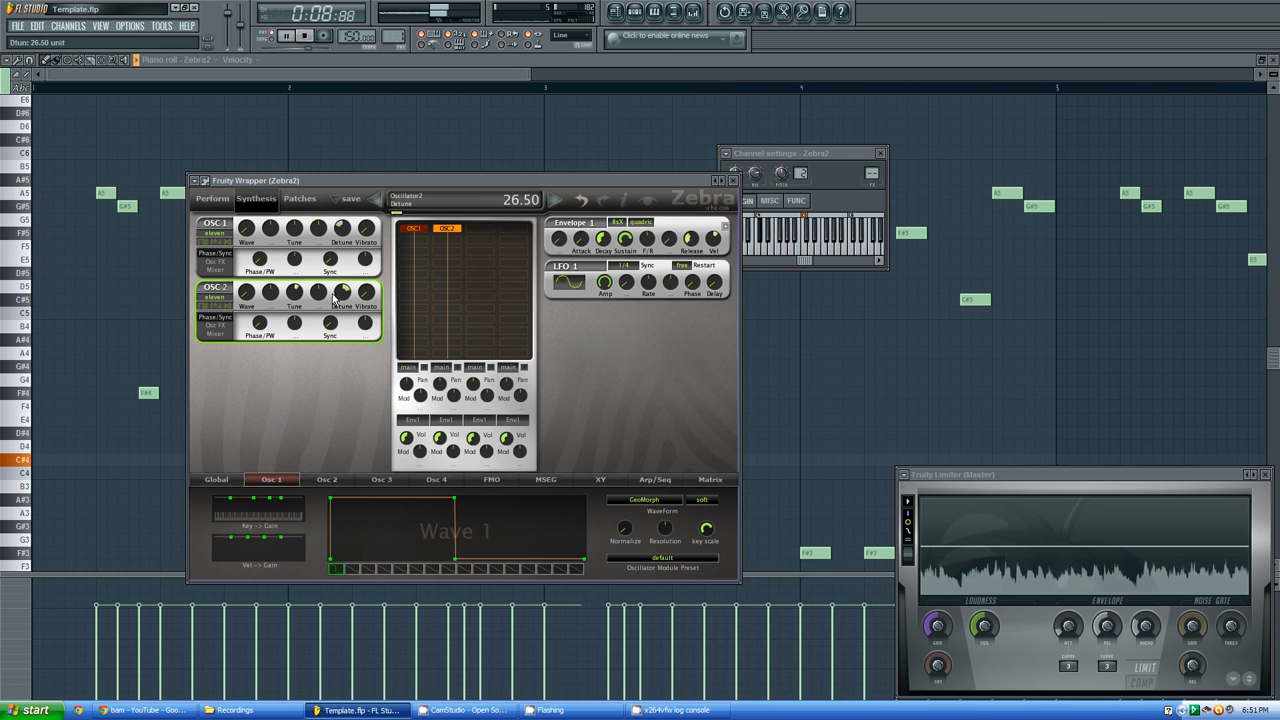
left_click(305, 36)
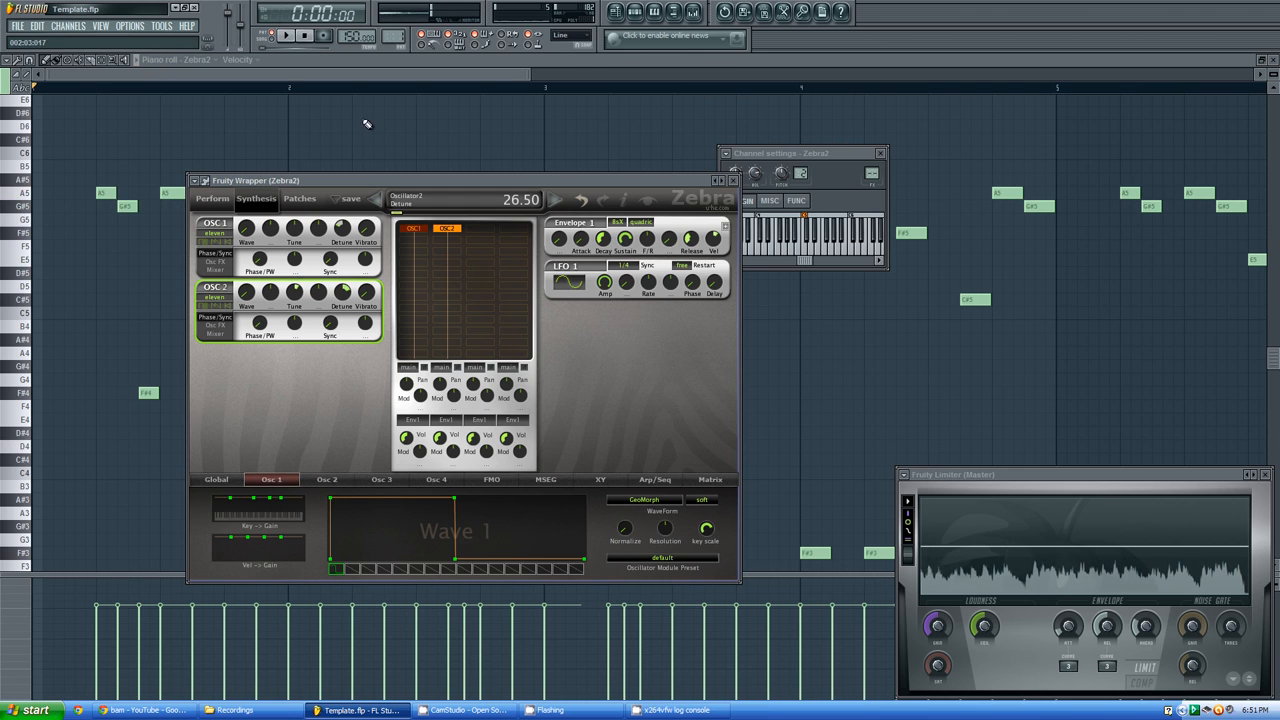
Add OSC 3 to Zebra2's third lane and set it to eleven voices
left_click(484, 236)
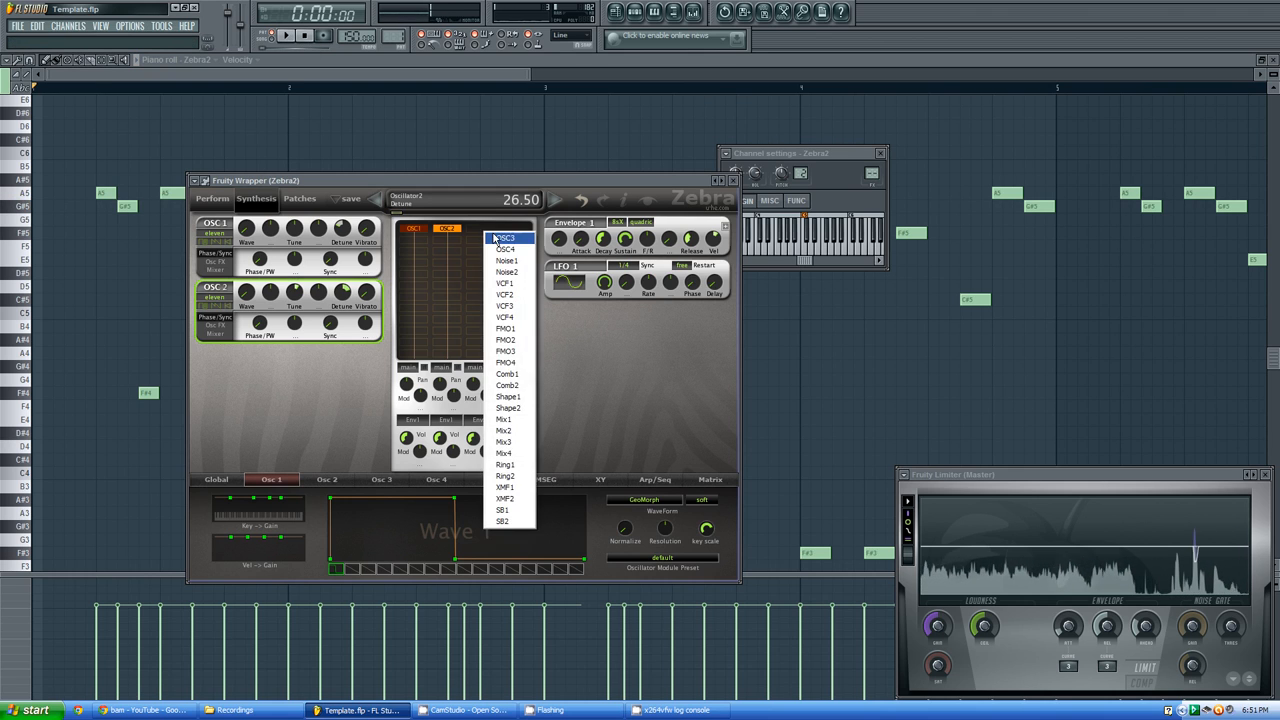
left_click(490, 280)
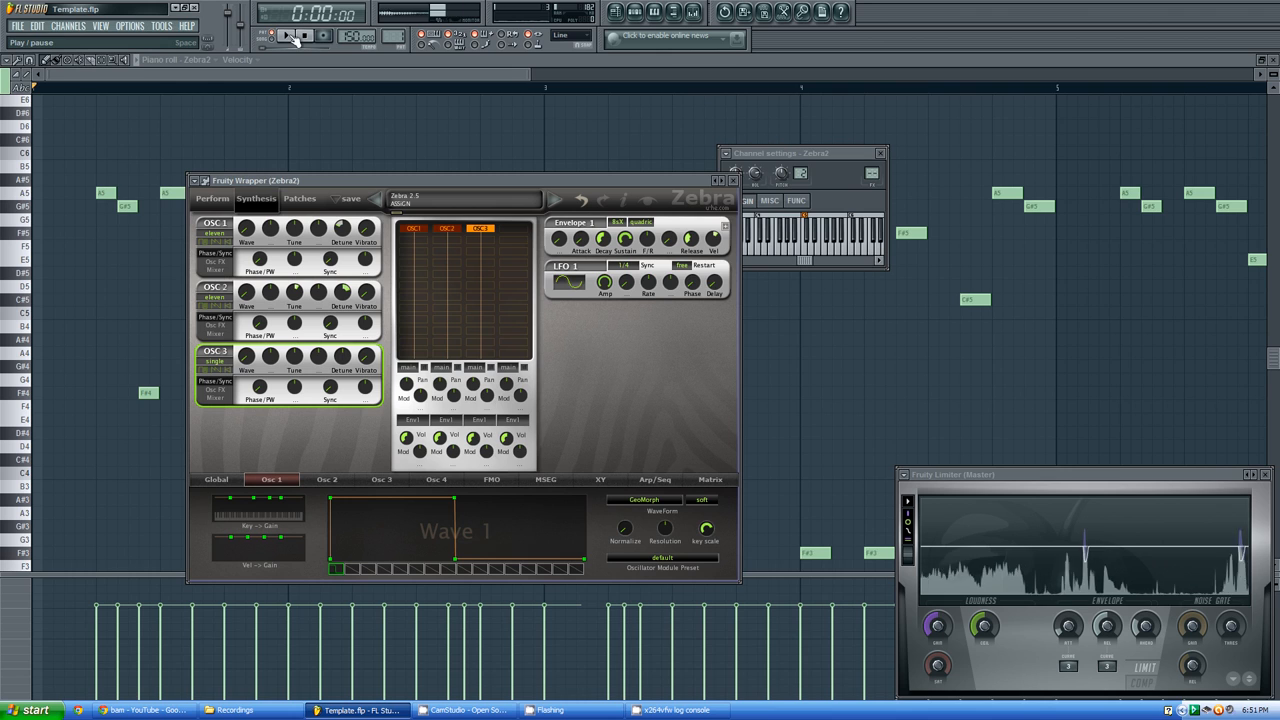
left_click(214, 361)
left_click(222, 400)
Raise OSC 3's tune, set its detune to -23.00, and stop playback
scroll(294, 366, "up", 13)
scroll(294, 366, "down", 1)
left_click_drag(343, 357, 347, 391)
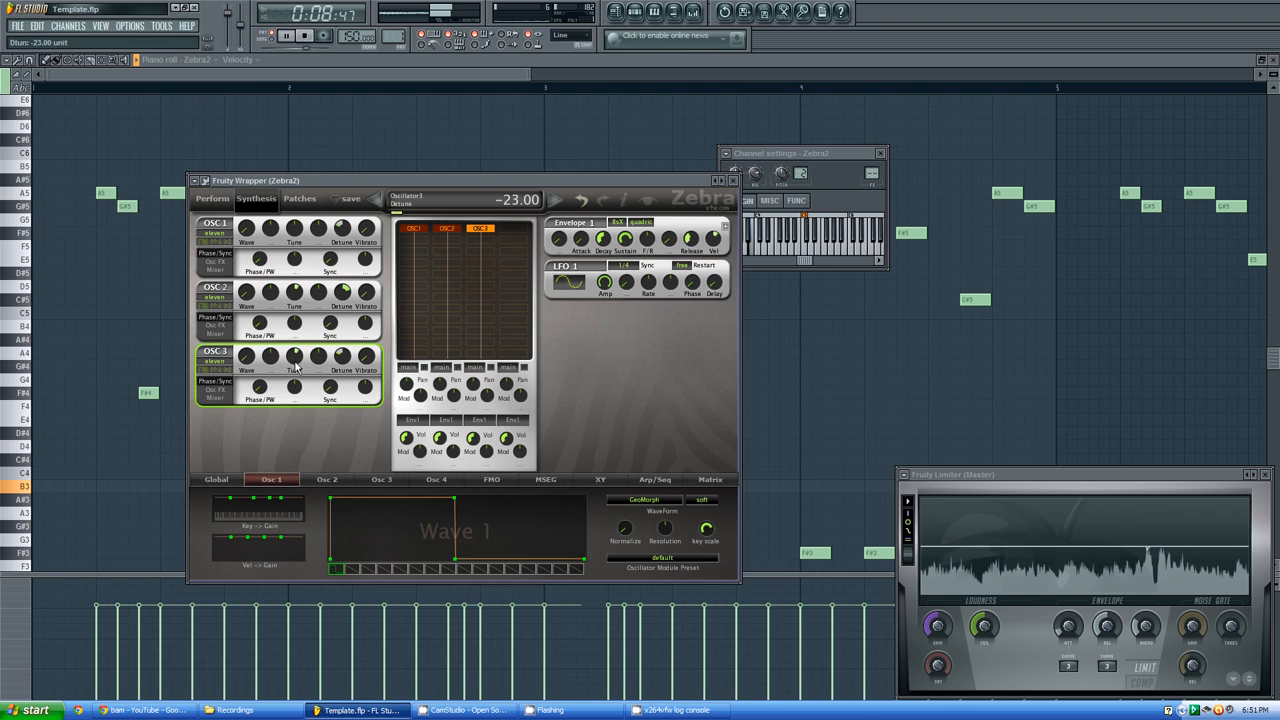
left_click(306, 36)
Reshape OSC 3's Wave 1 from a sawtooth into a square wave like OSC 1's and audition it with the pattern
left_click(380, 482)
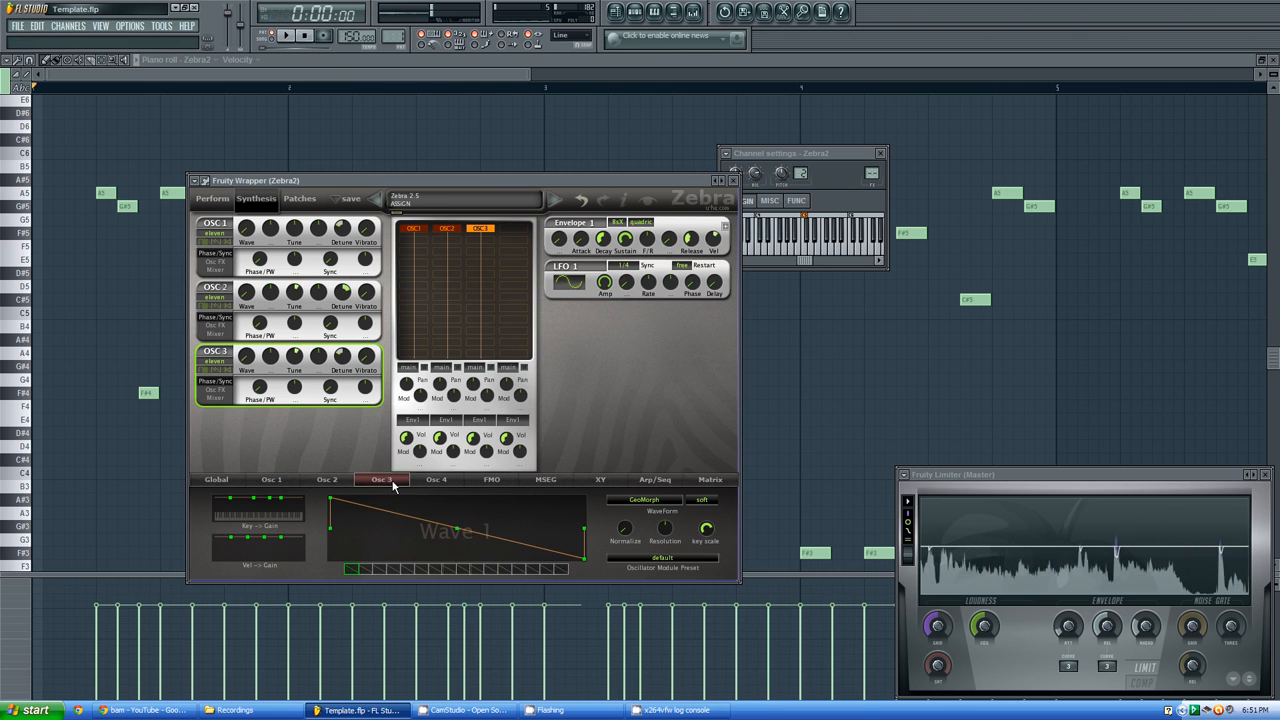
left_click(272, 481)
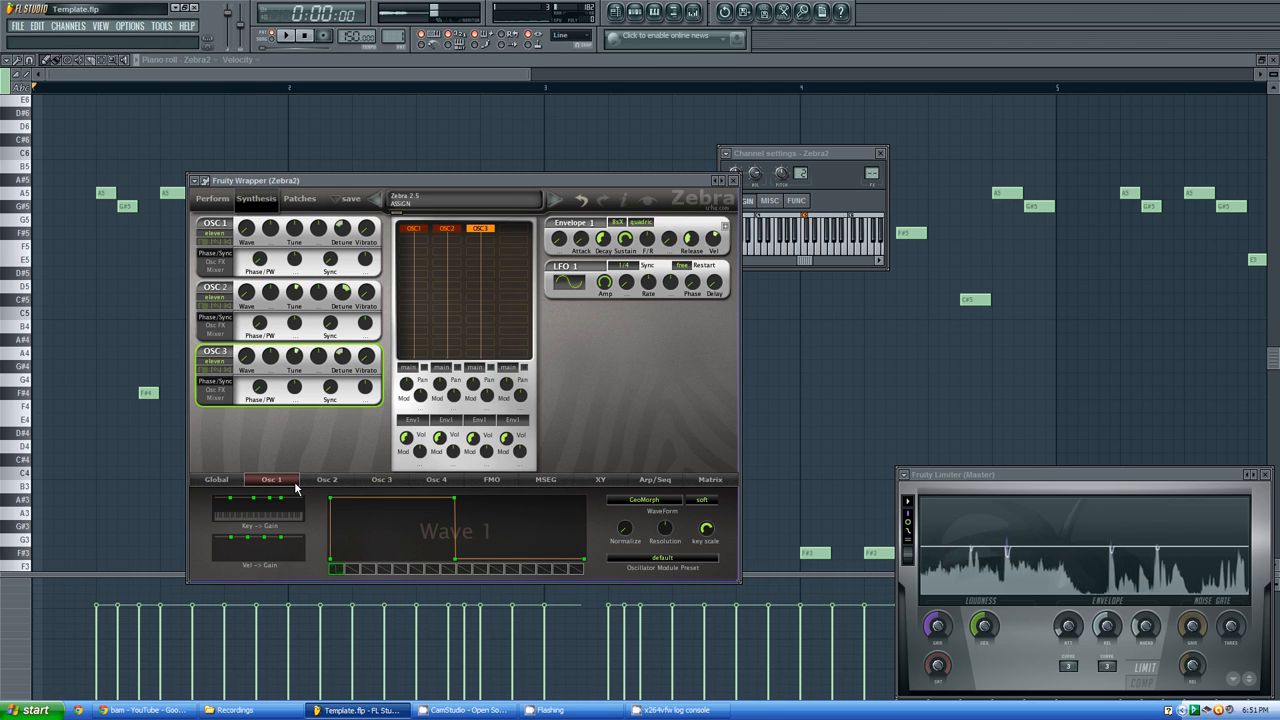
left_click(370, 481)
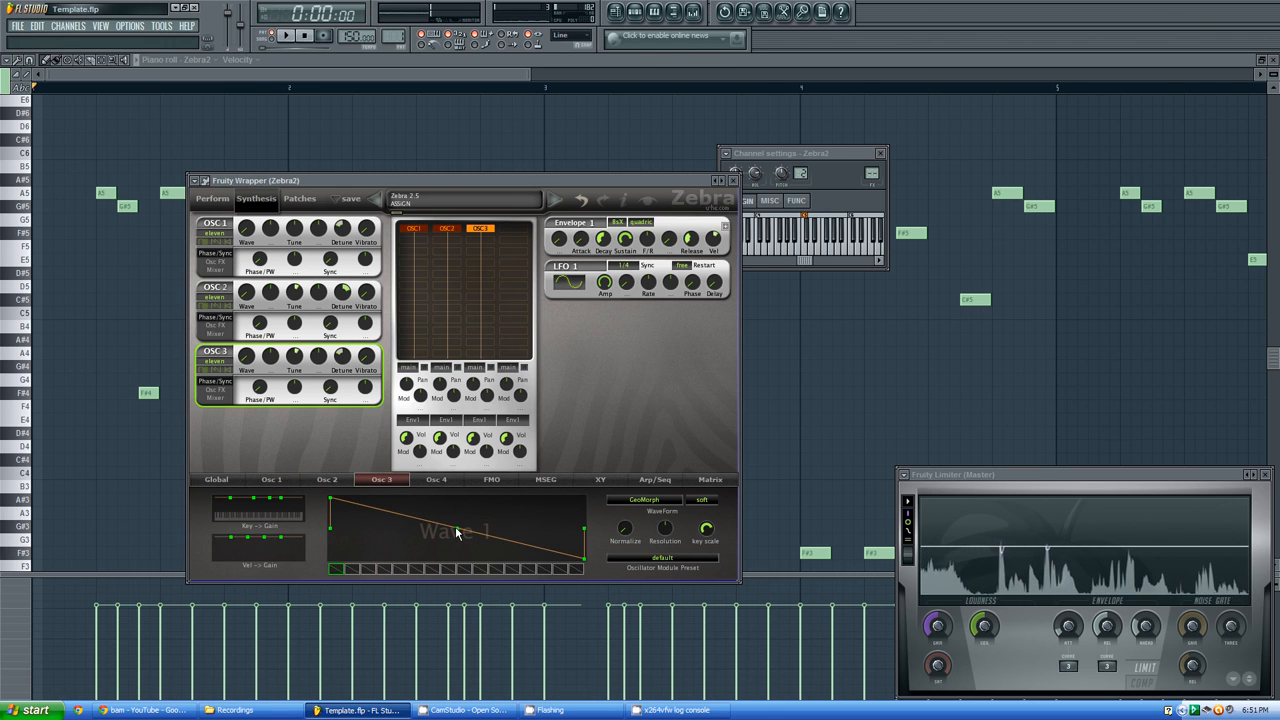
double_click(455, 529)
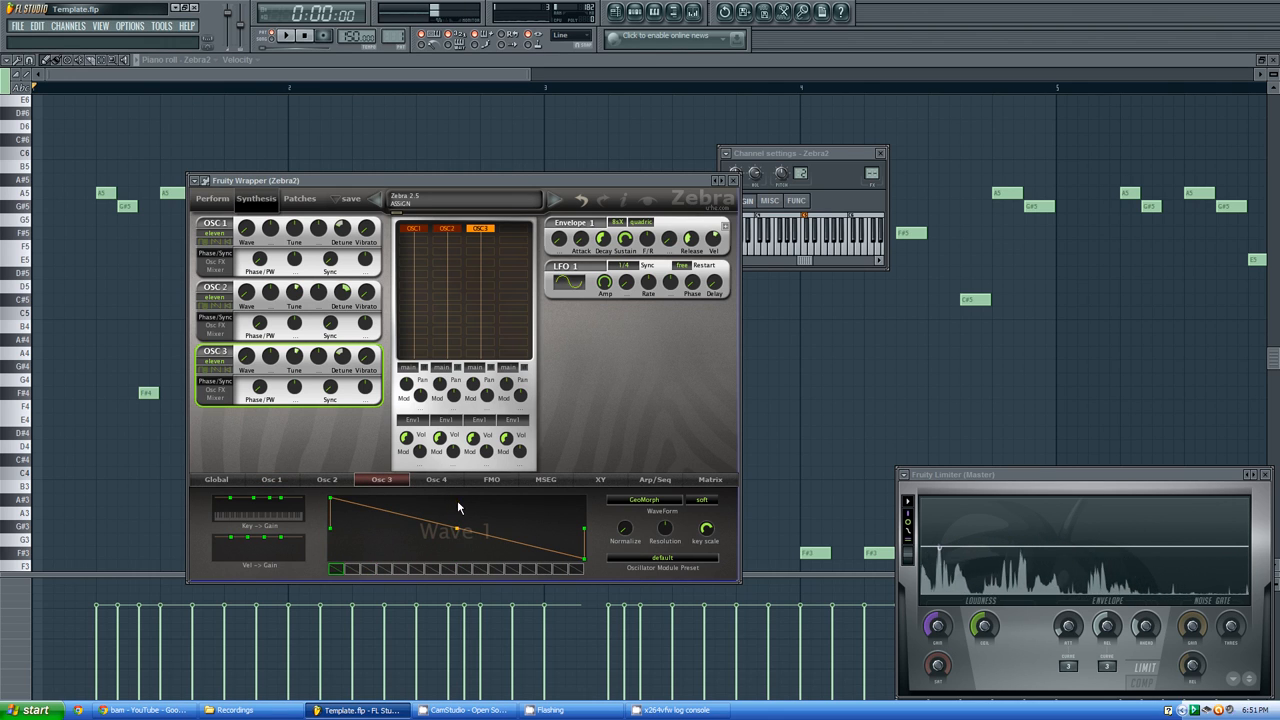
left_click_drag(457, 528, 458, 497)
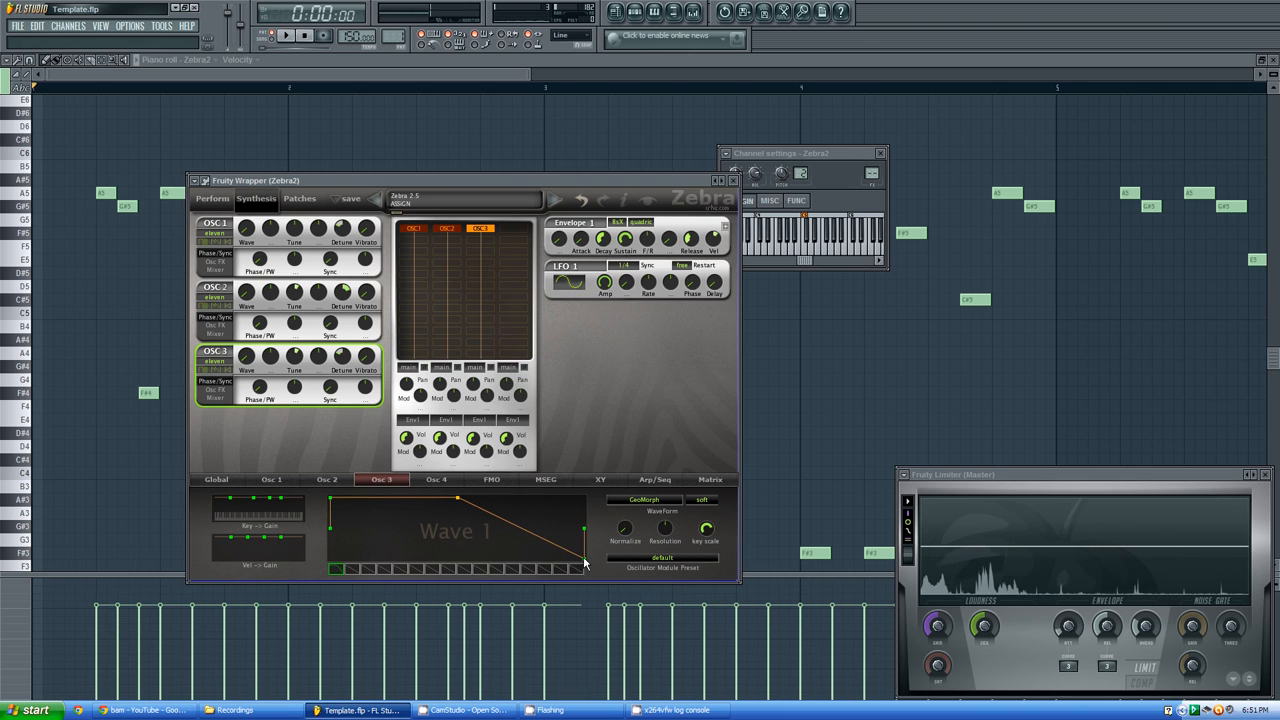
left_click_drag(469, 577, 457, 584)
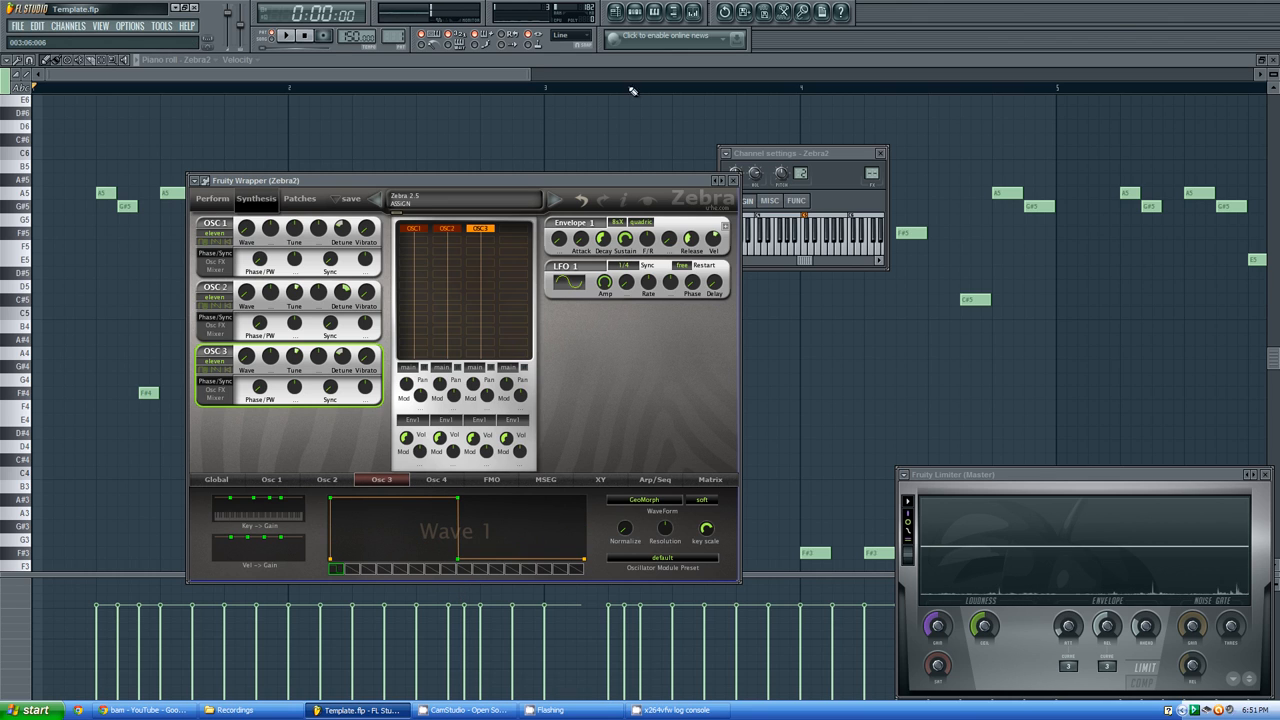
left_click(289, 36)
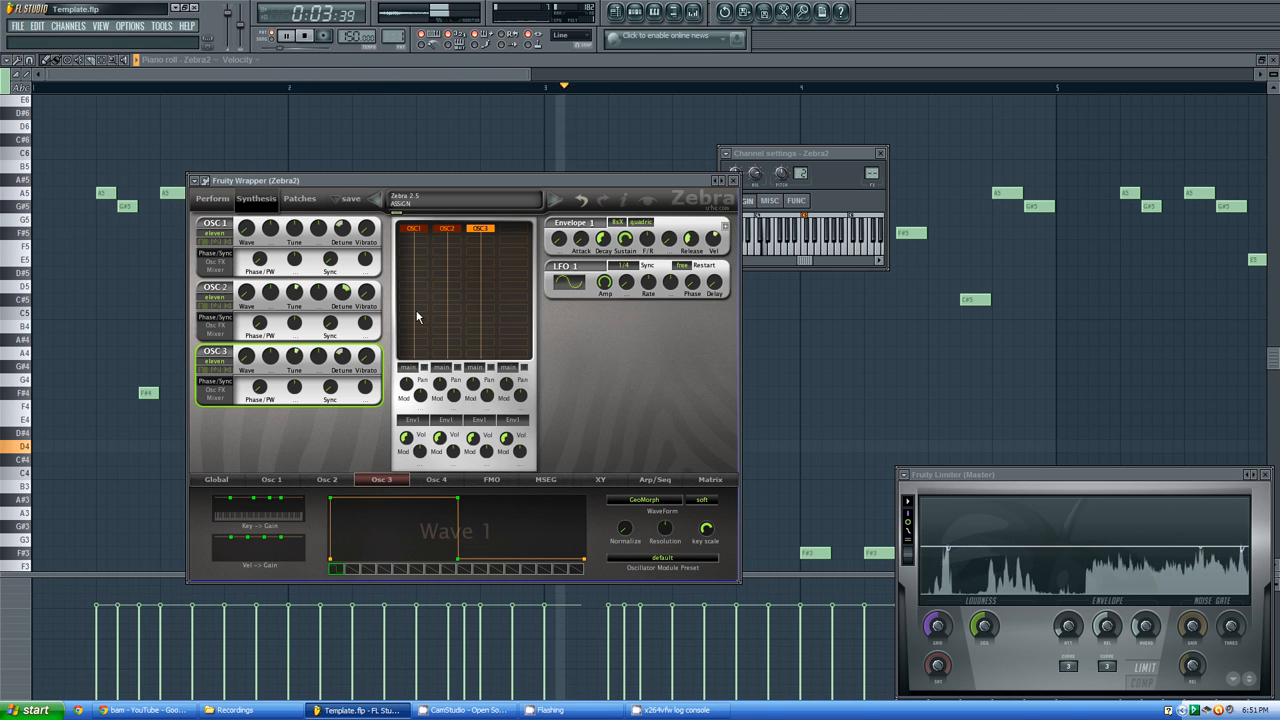
left_click(306, 37)
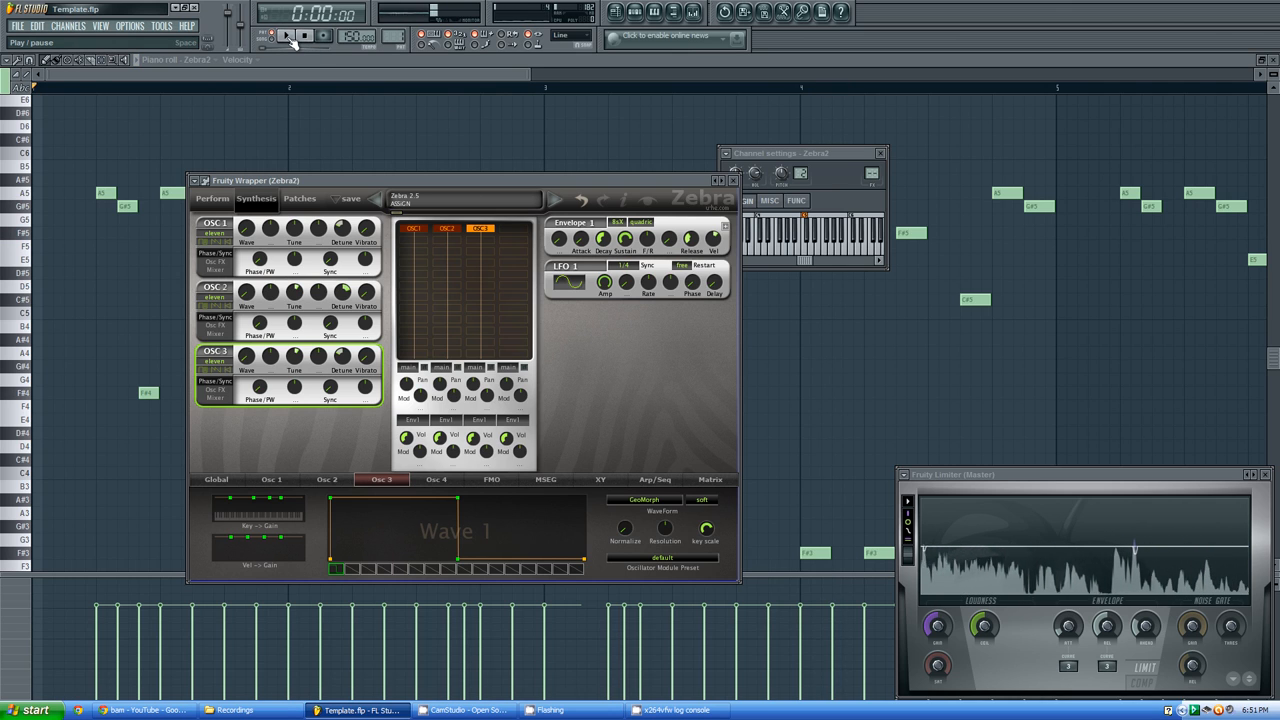
Add OSC 4 to the fourth lane with eleven voices and raise its tune while auditioning the pattern
left_click(291, 37)
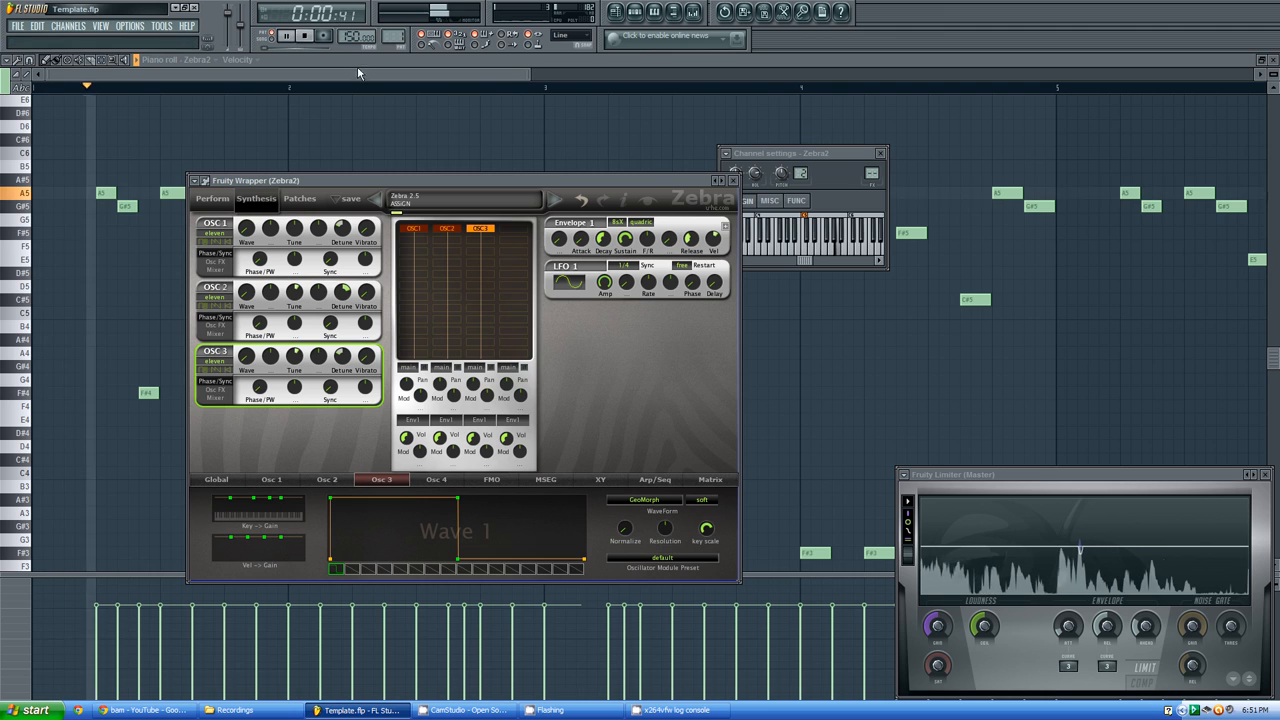
left_click(521, 230)
left_click(546, 246)
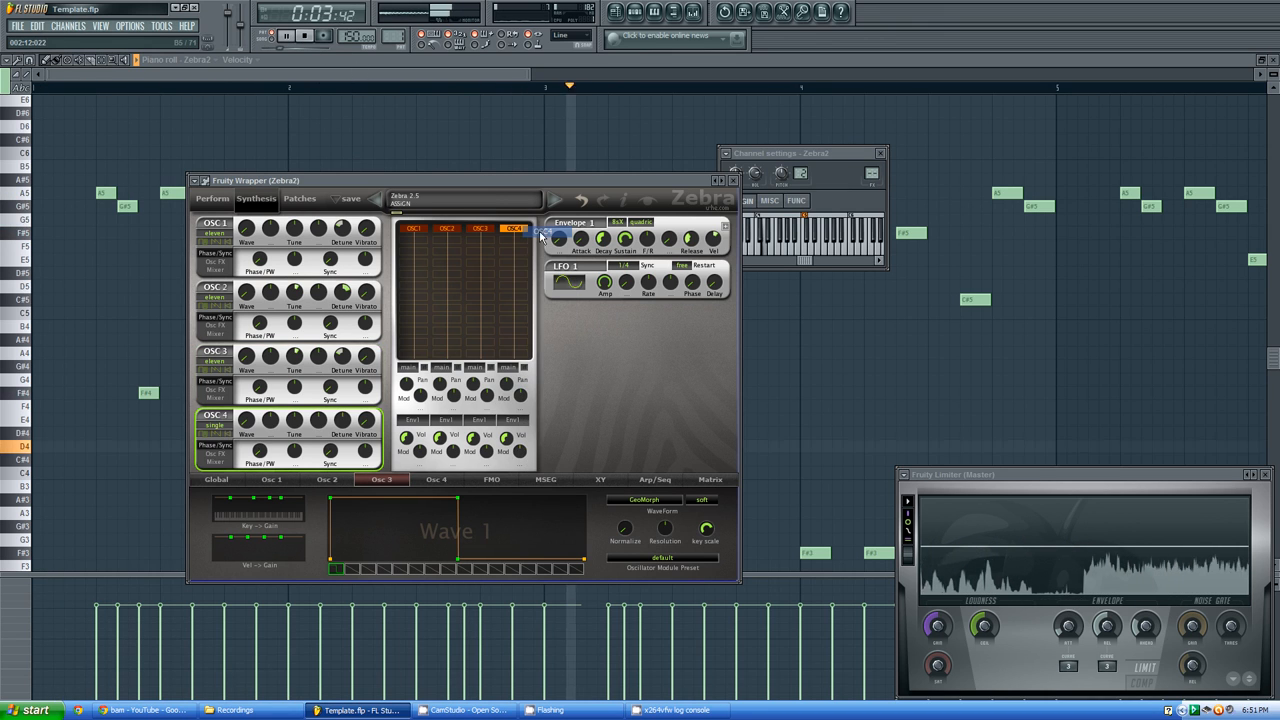
left_click(214, 425)
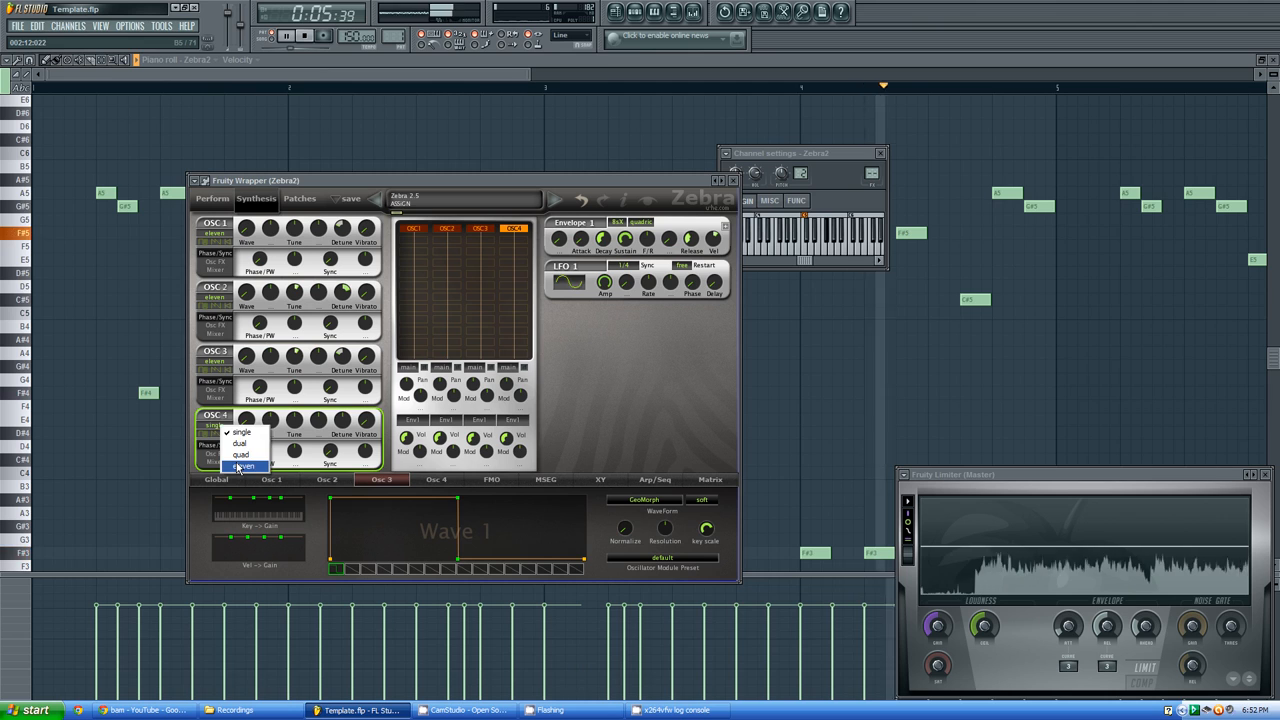
left_click(240, 437)
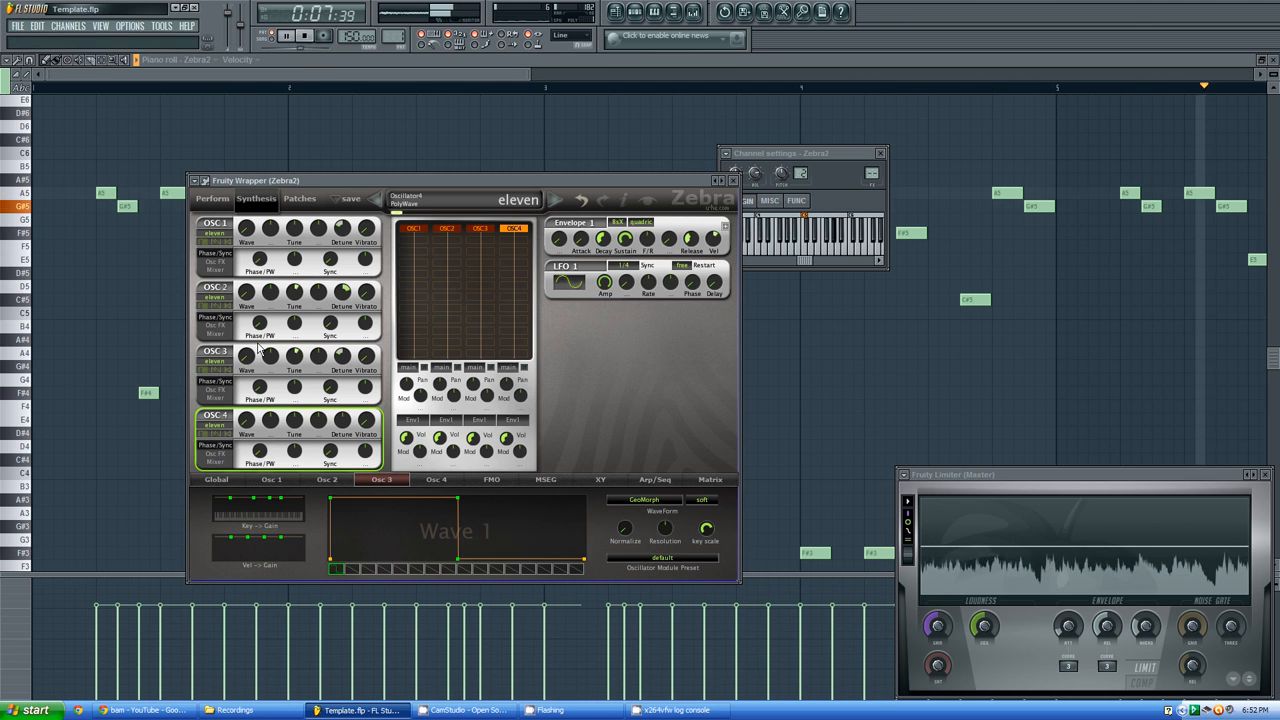
left_click_drag(292, 427, 295, 426)
key("space")
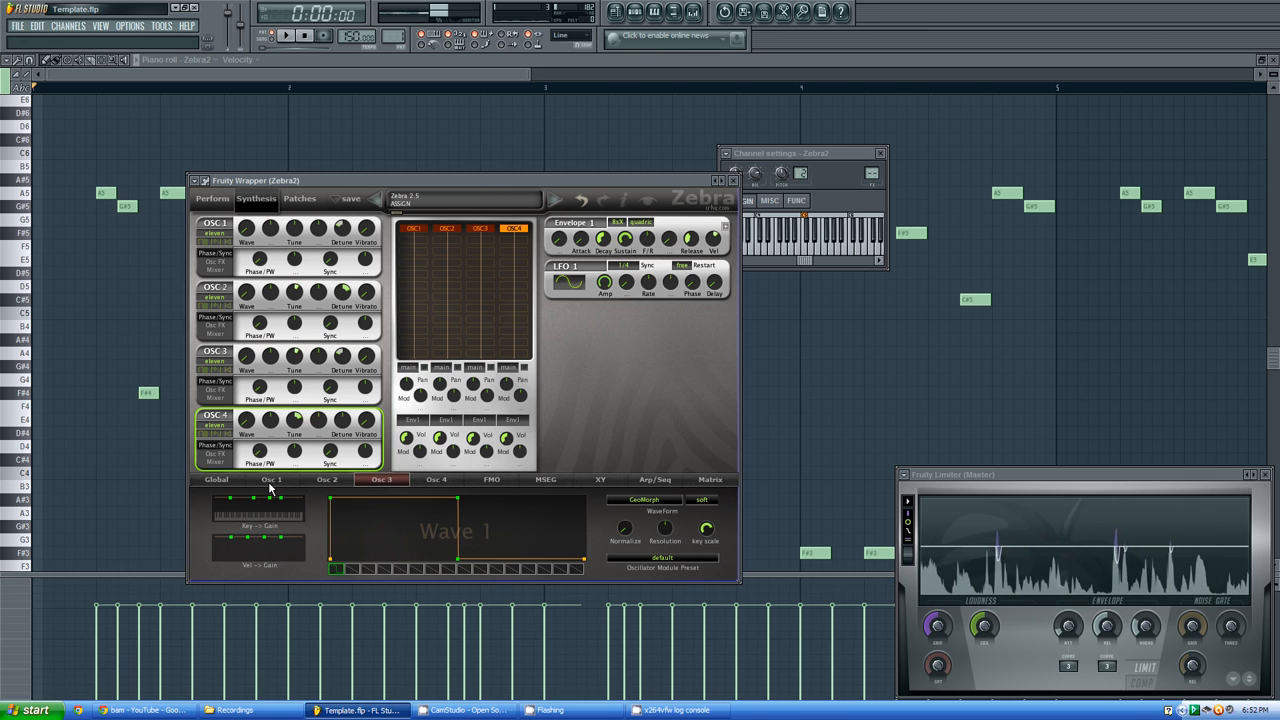
Audition the pattern while setting OSC 4's detune to 19.50
left_click(291, 37)
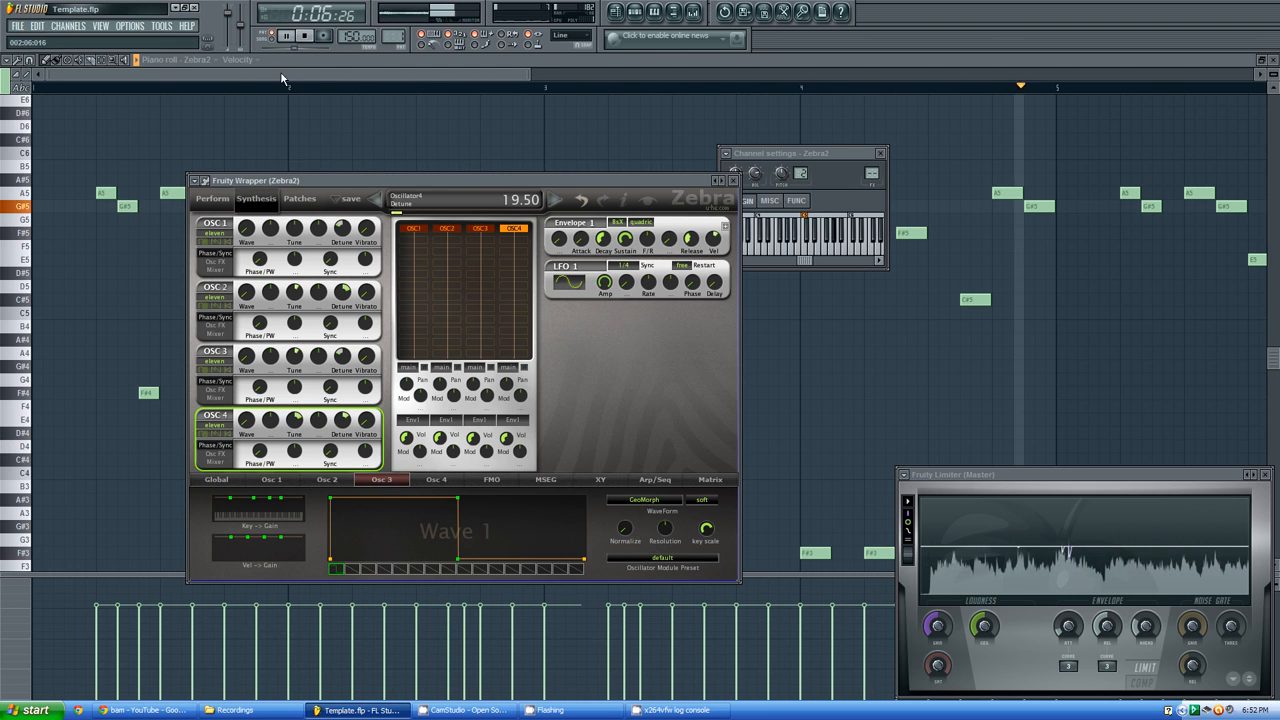
left_click(310, 37)
Stack OSC 2, OSC 3 and OSC 4 beneath OSC 1 in the first lane and audition the pattern
left_click(456, 231)
left_click_drag(491, 230, 421, 254)
left_click_drag(518, 230, 462, 276)
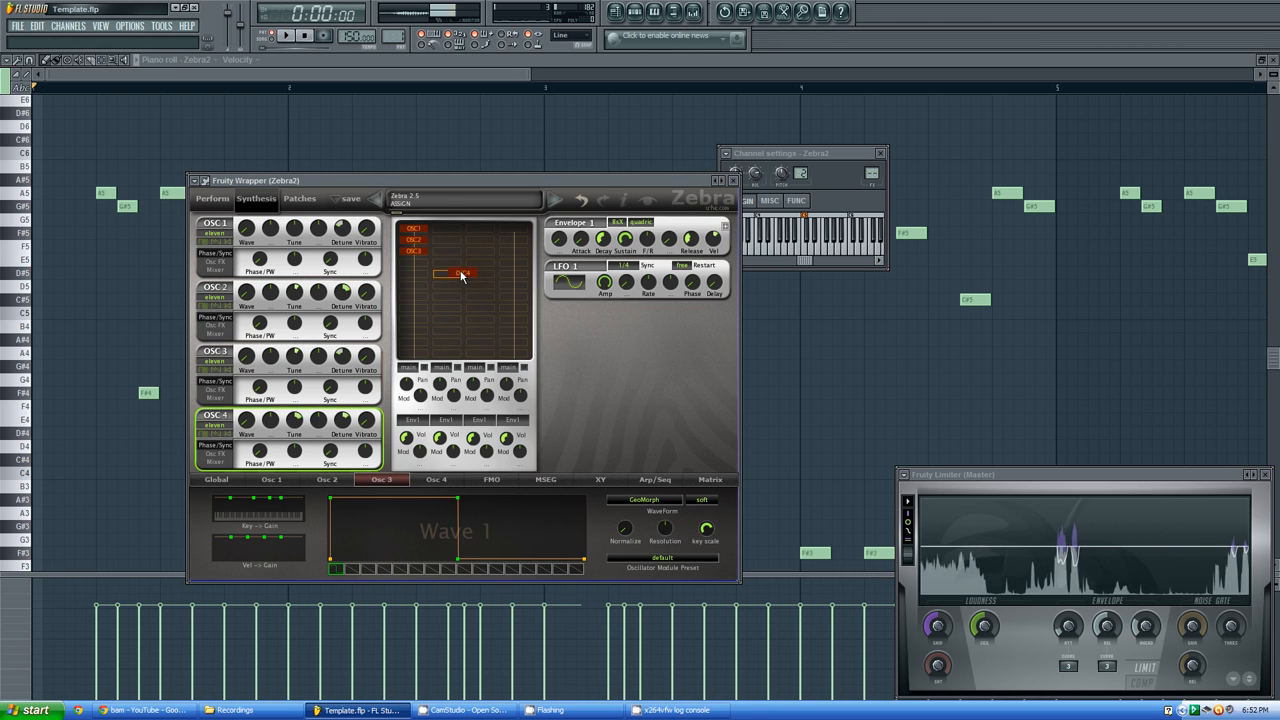
left_click(418, 241)
key("space")
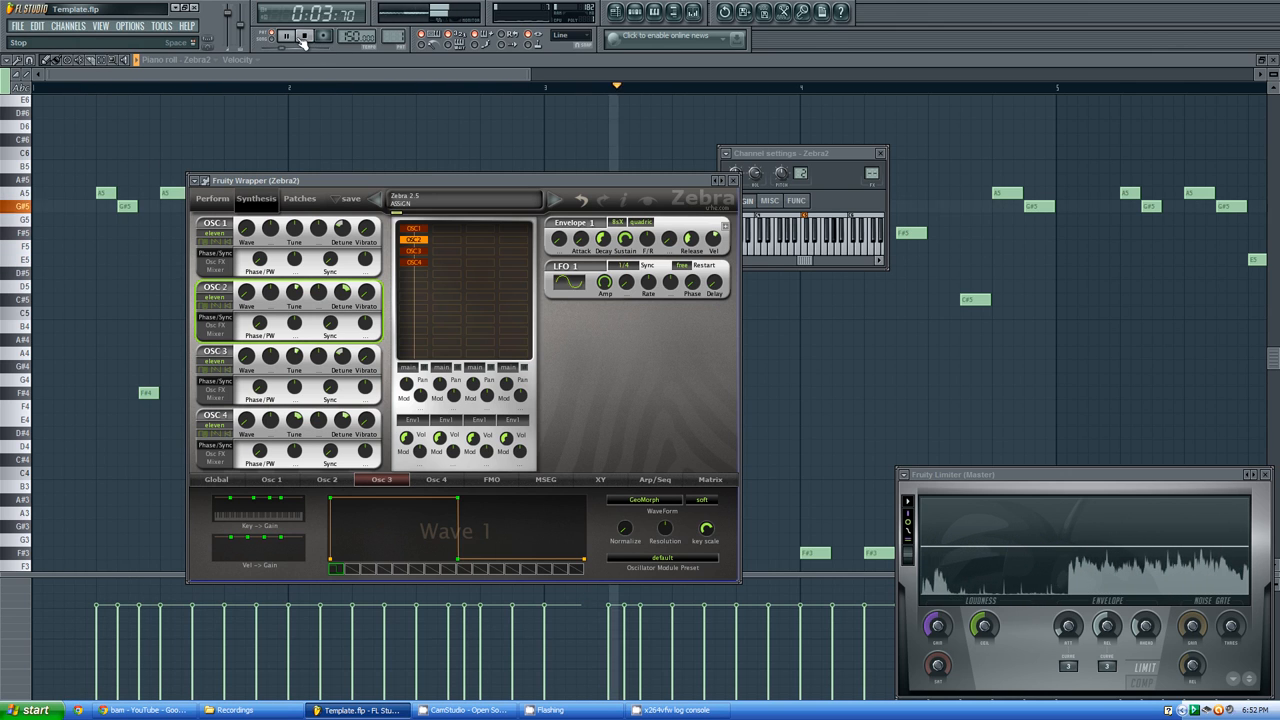
left_click(303, 37)
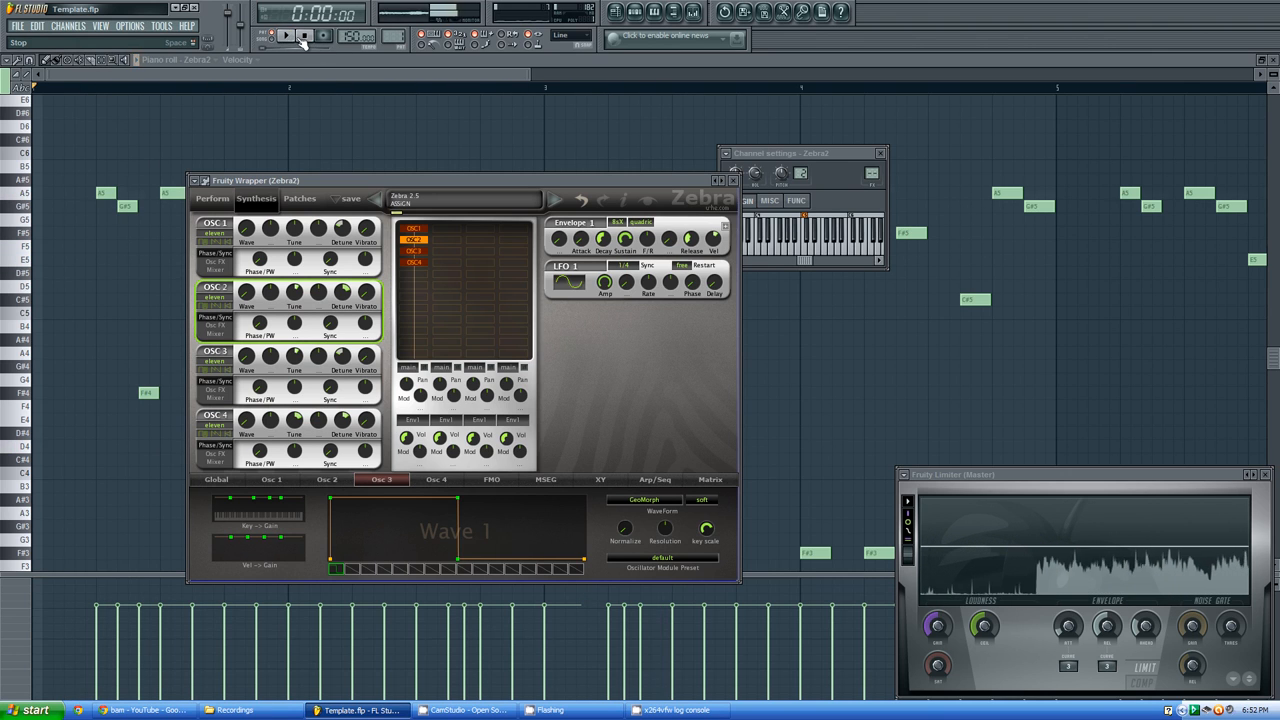
Show the Mixer controls for all four oscillators
left_click(216, 335)
left_click(217, 271)
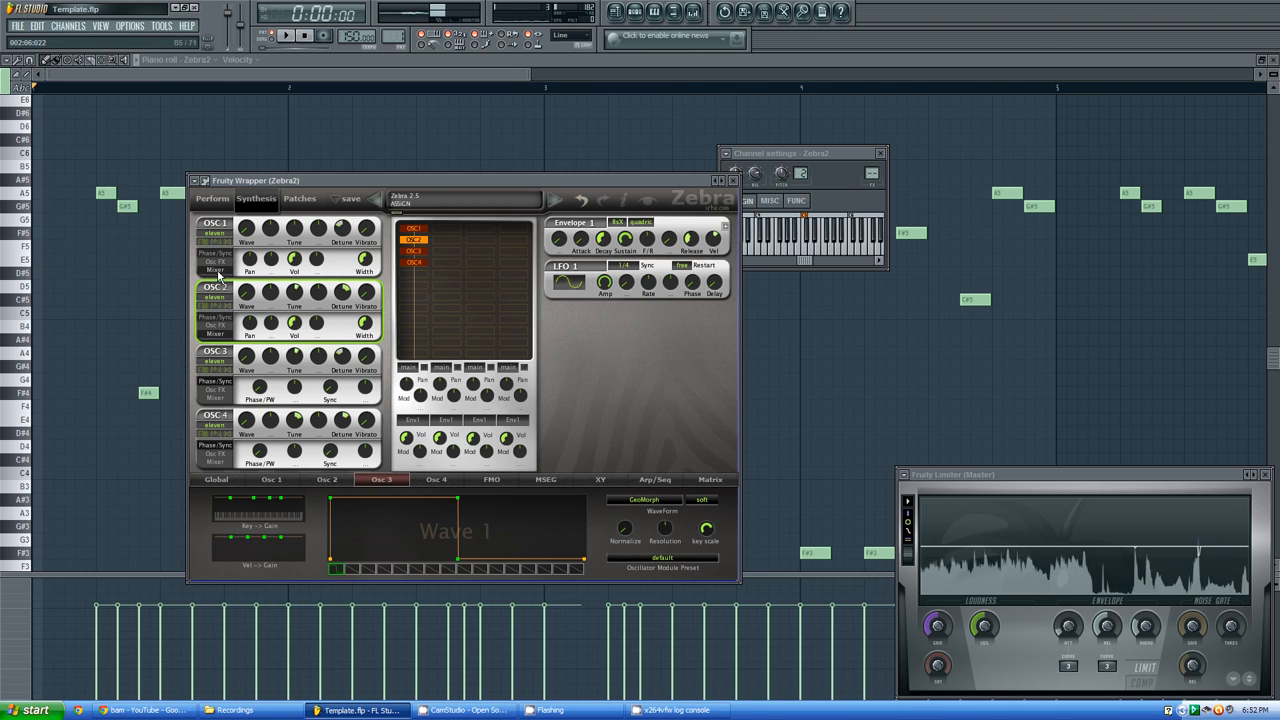
left_click(216, 398)
left_click(215, 462)
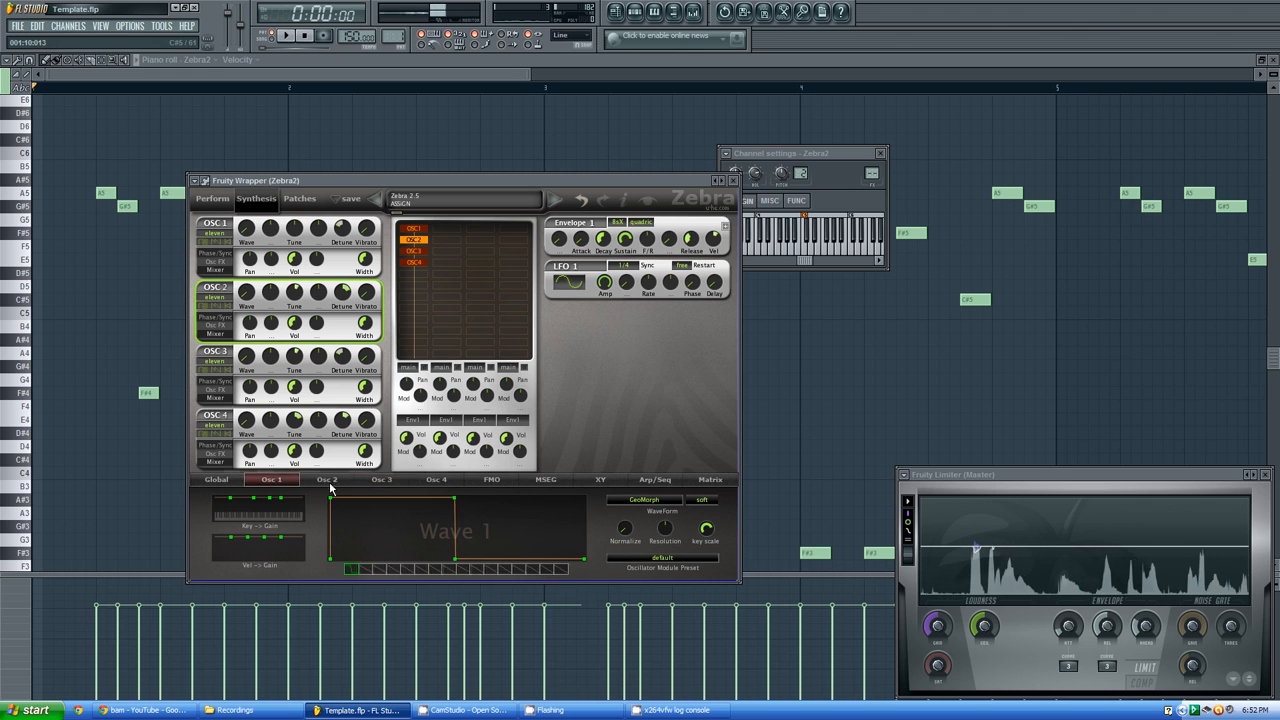
Balance the oscillator volumes while the pattern plays, raising OSC 1 and OSC 3, lowering OSC 2 and setting OSC 4 to 112.00
left_click(293, 39)
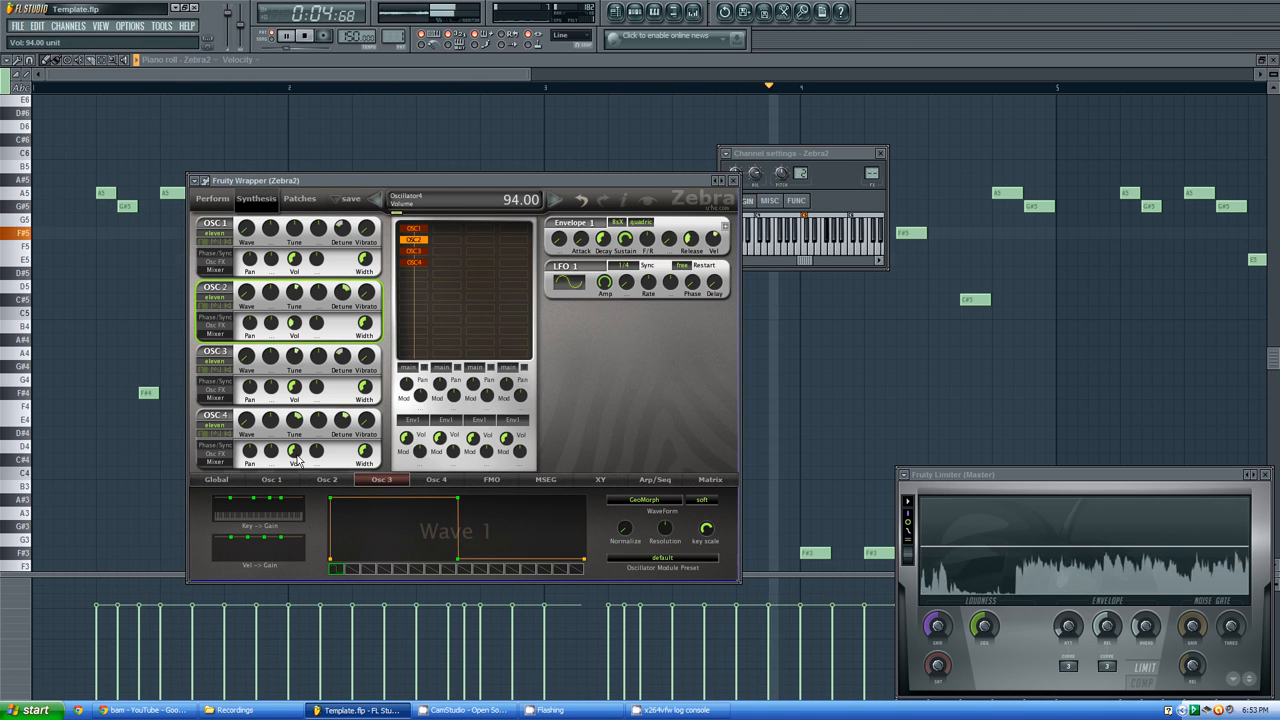
left_click_drag(295, 388, 299, 370)
left_click_drag(294, 260, 297, 238)
left_click_drag(294, 326, 295, 319)
left_click_drag(297, 458, 298, 455)
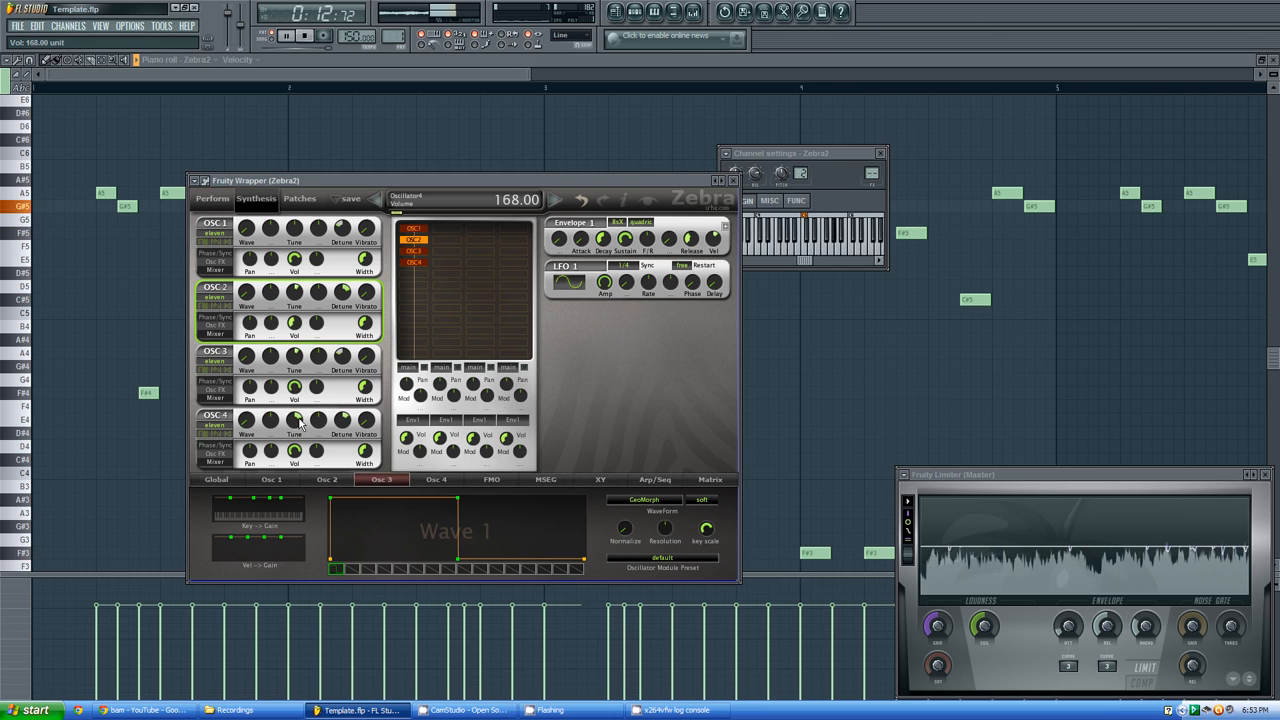
mouse_move(293, 392)
left_mouse_down()
mouse_move(297, 409)
mouse_move(295, 388)
left_mouse_up()
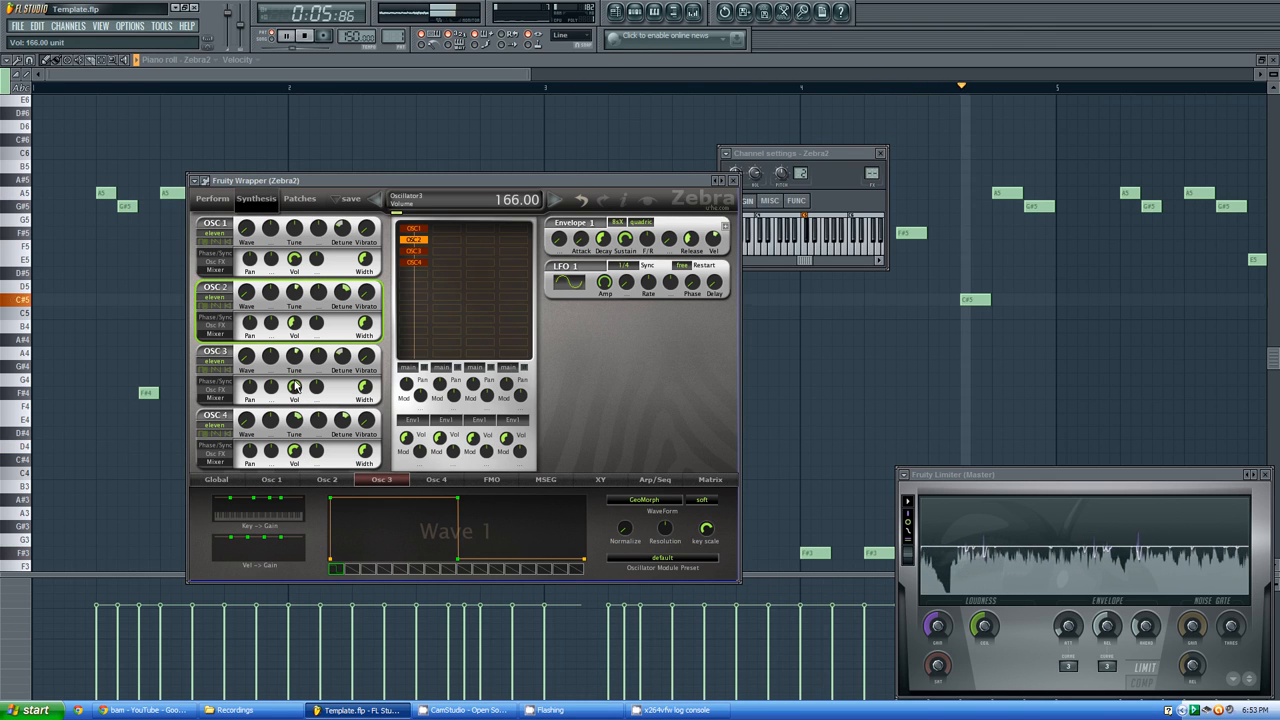
left_click_drag(293, 458, 293, 464)
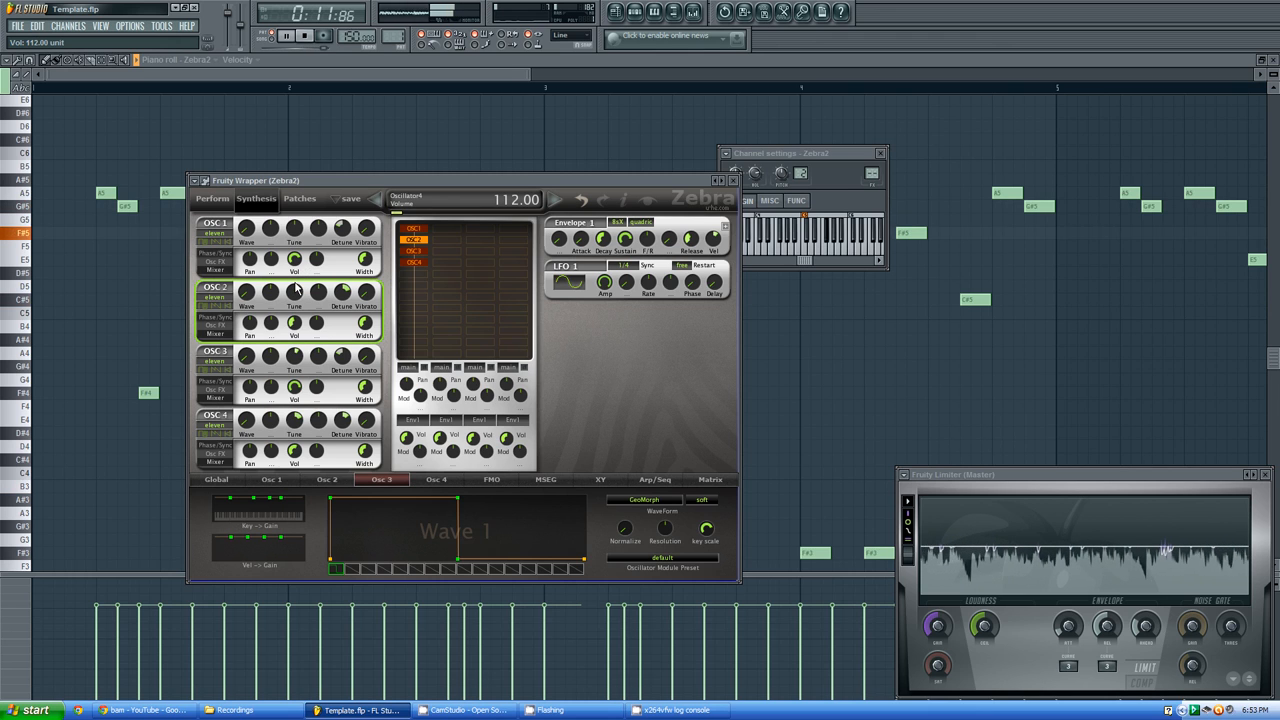
left_click(310, 36)
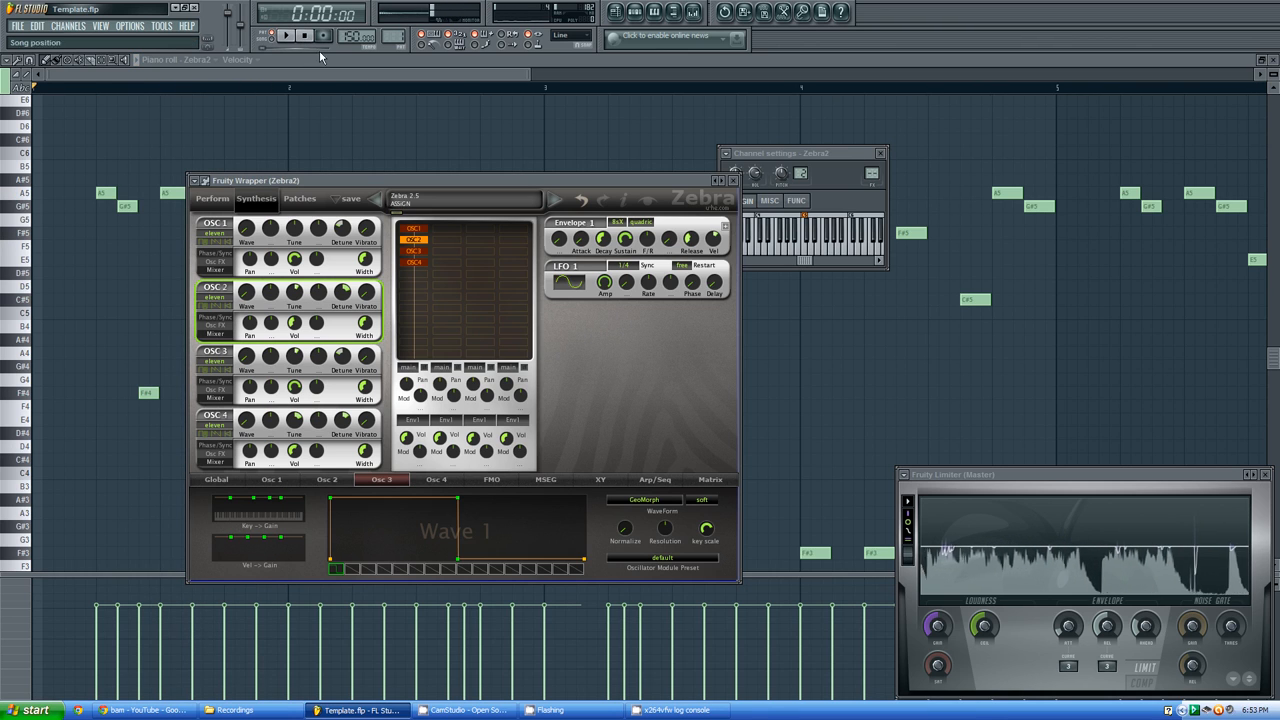
Add Noise1 beneath OSC 4 in the first lane, set its volume to 104.00 and audition the pattern
left_click_drag(440, 178, 502, 180)
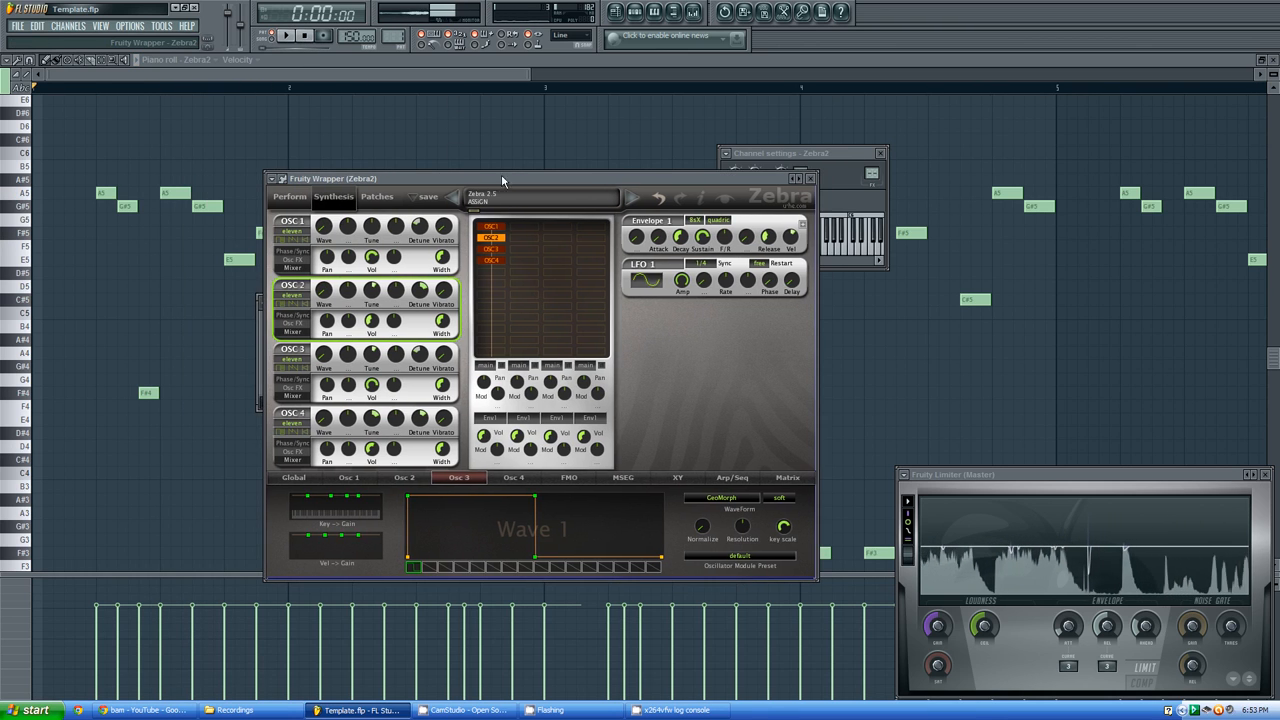
left_click(491, 274)
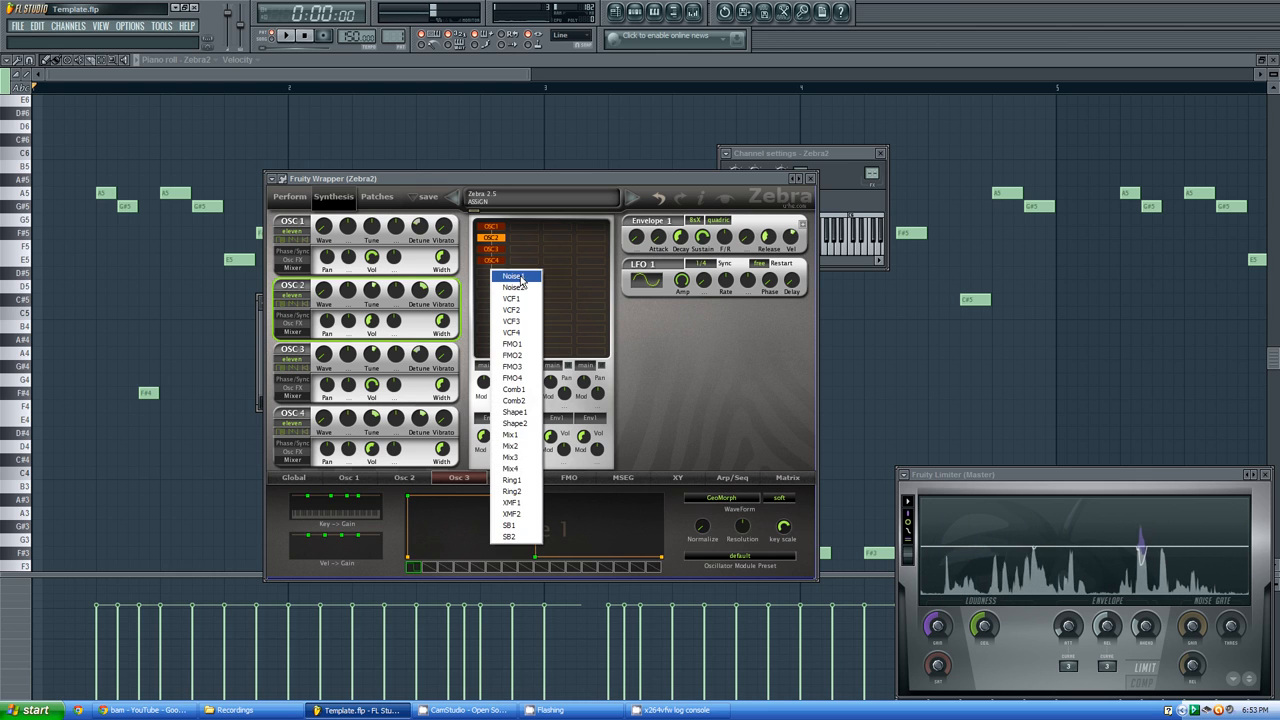
left_click(519, 280)
scroll(407, 411, "down", 2)
scroll(407, 420, "down", 1)
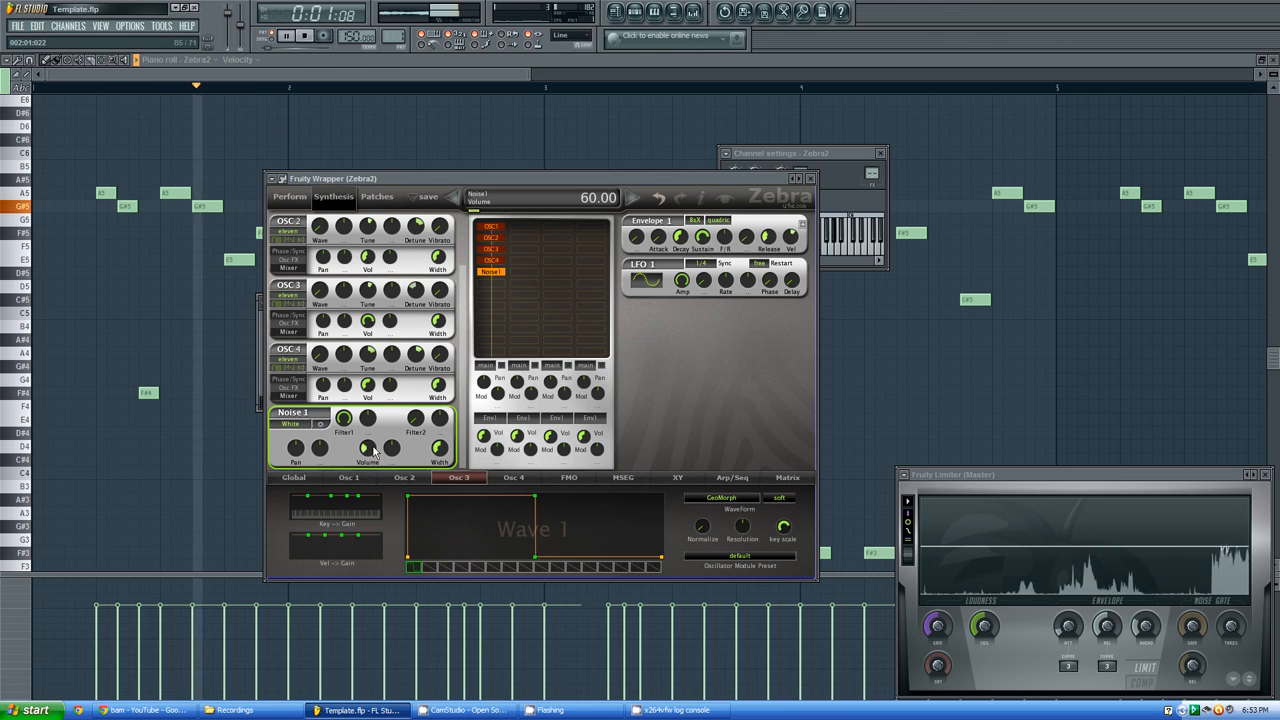
mouse_move(370, 455)
left_mouse_down()
mouse_move(372, 431)
mouse_move(373, 442)
left_mouse_up()
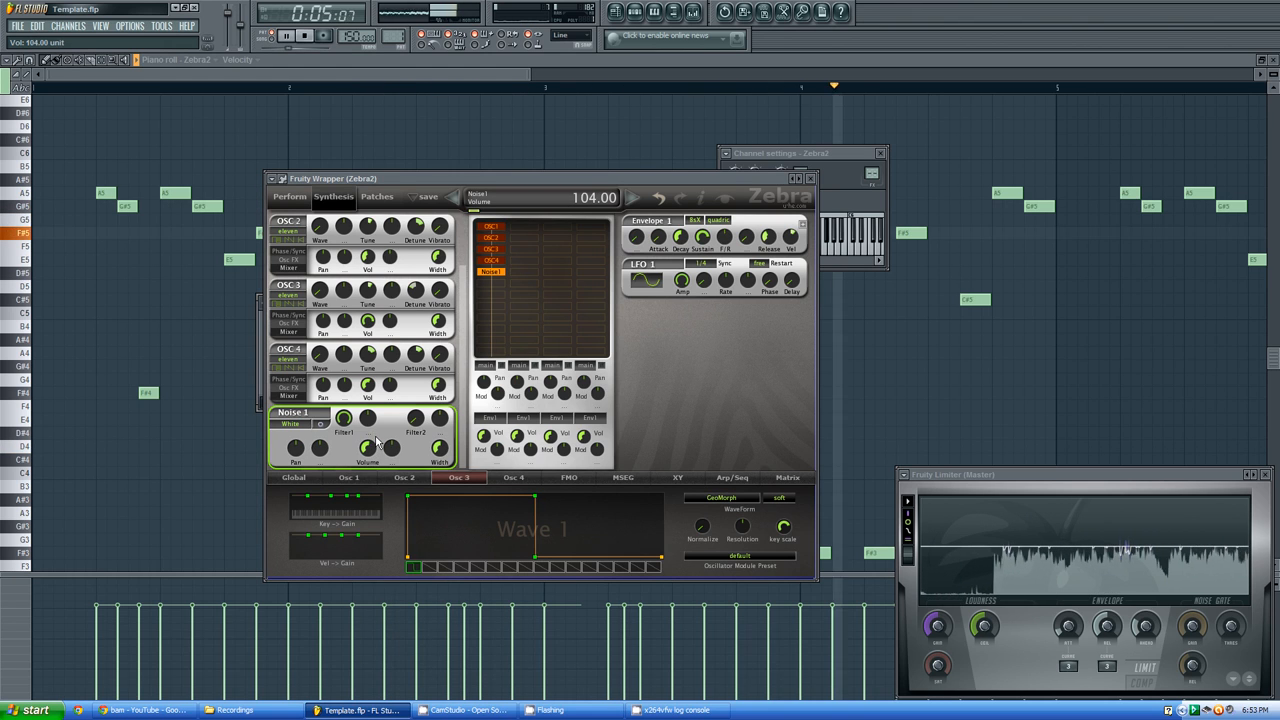
left_click(307, 37)
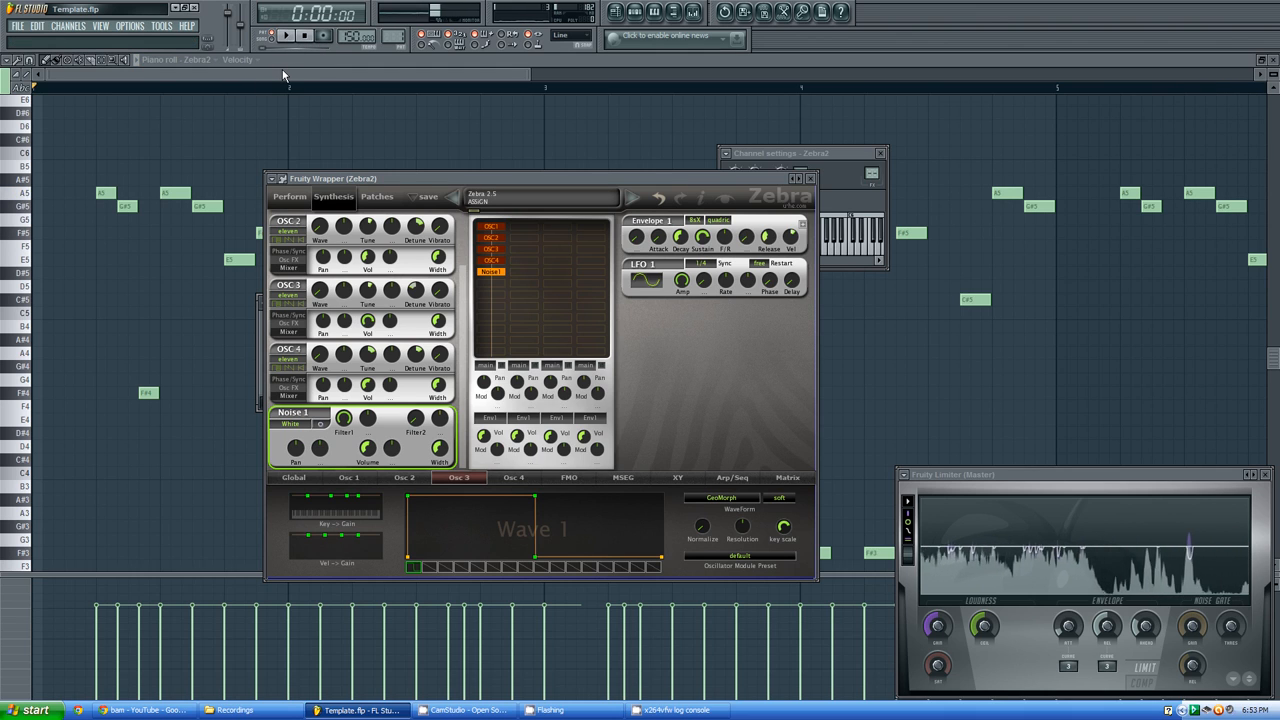
left_click(287, 36)
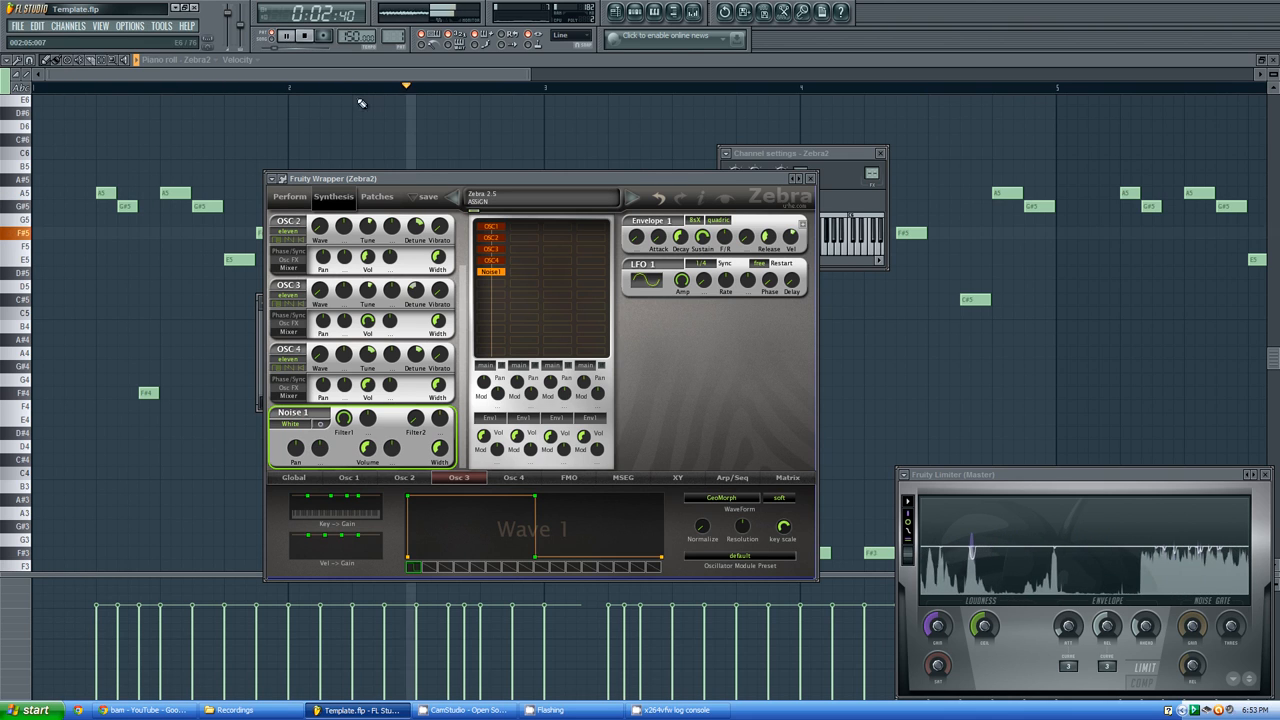
left_click(307, 36)
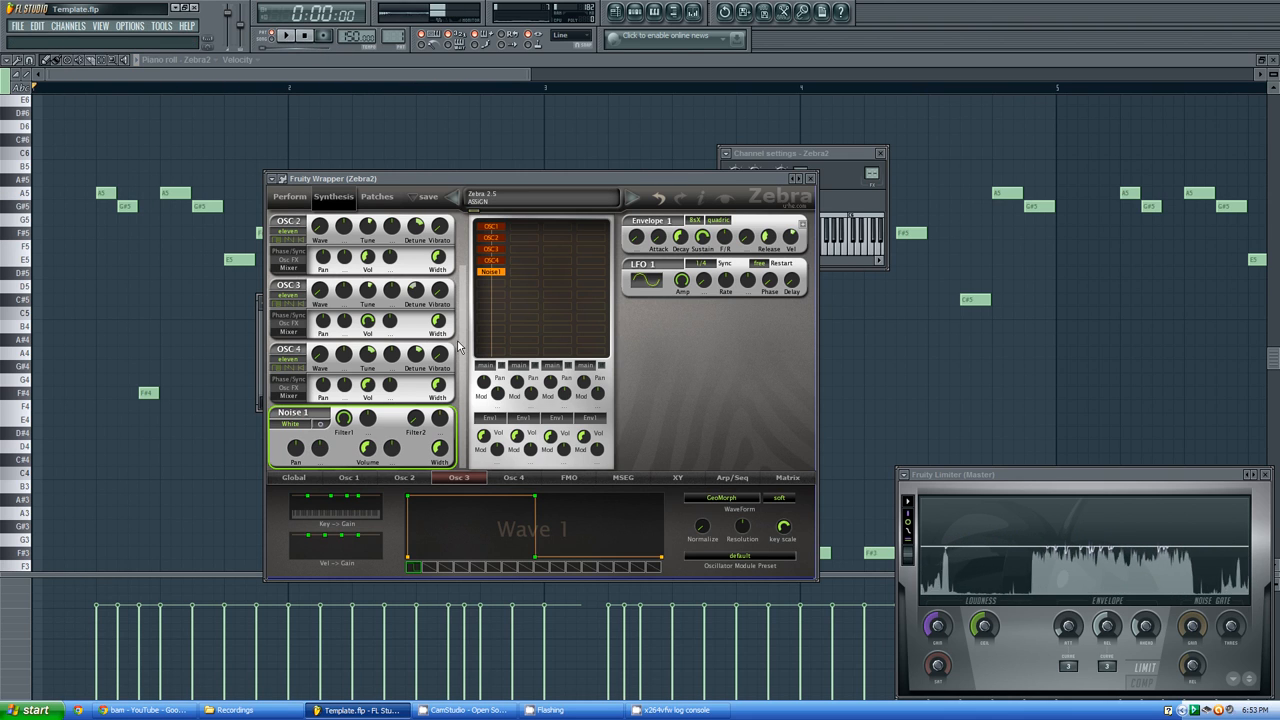
Set OSC 3's volume to 200.00 and OSC 1's volume to 134.00 during playback
mouse_move(462, 334)
left_mouse_down()
mouse_move(462, 292)
mouse_move(470, 327)
left_mouse_up()
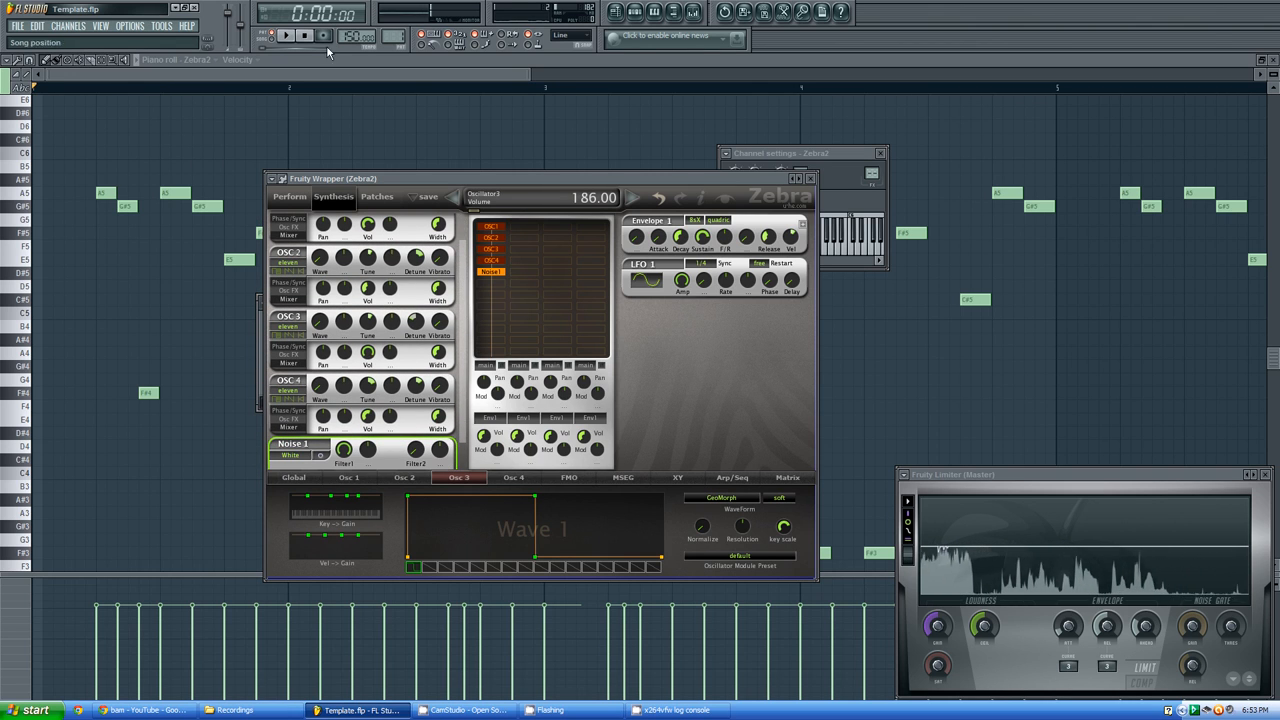
left_click(287, 38)
left_click_drag(368, 355, 368, 340)
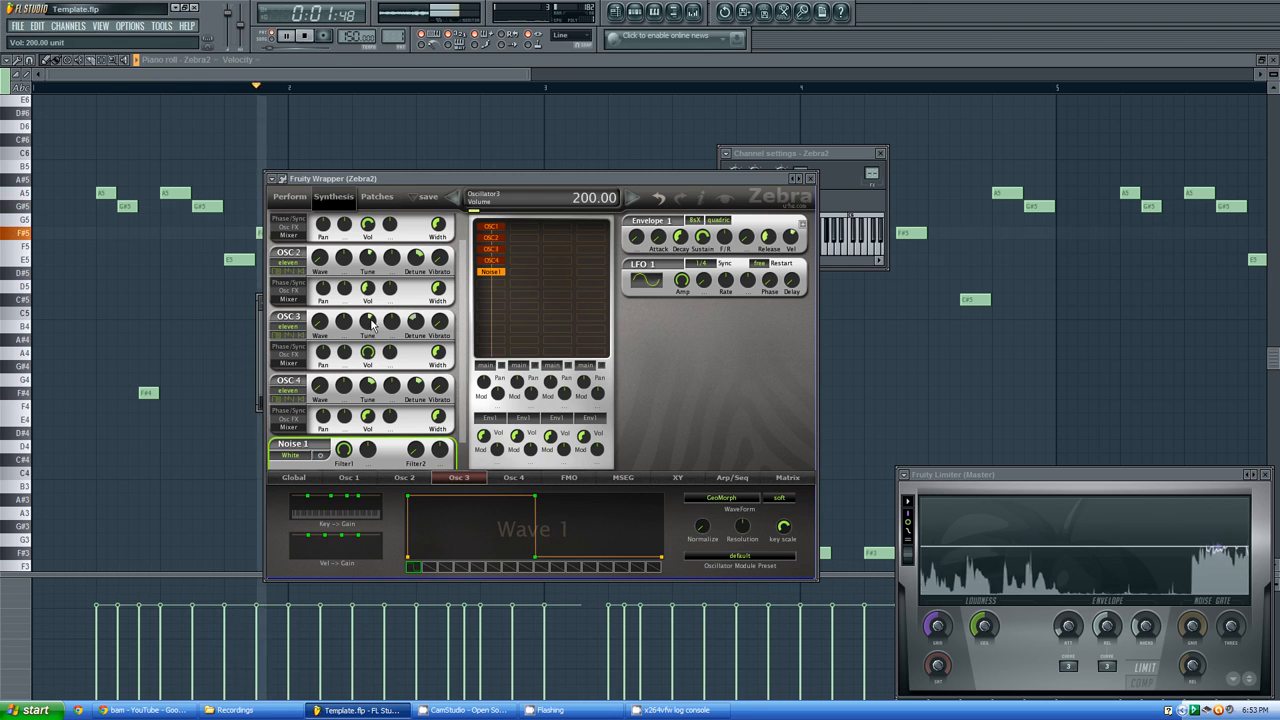
mouse_move(368, 226)
left_mouse_down()
mouse_move(368, 248)
mouse_move(368, 234)
left_mouse_up()
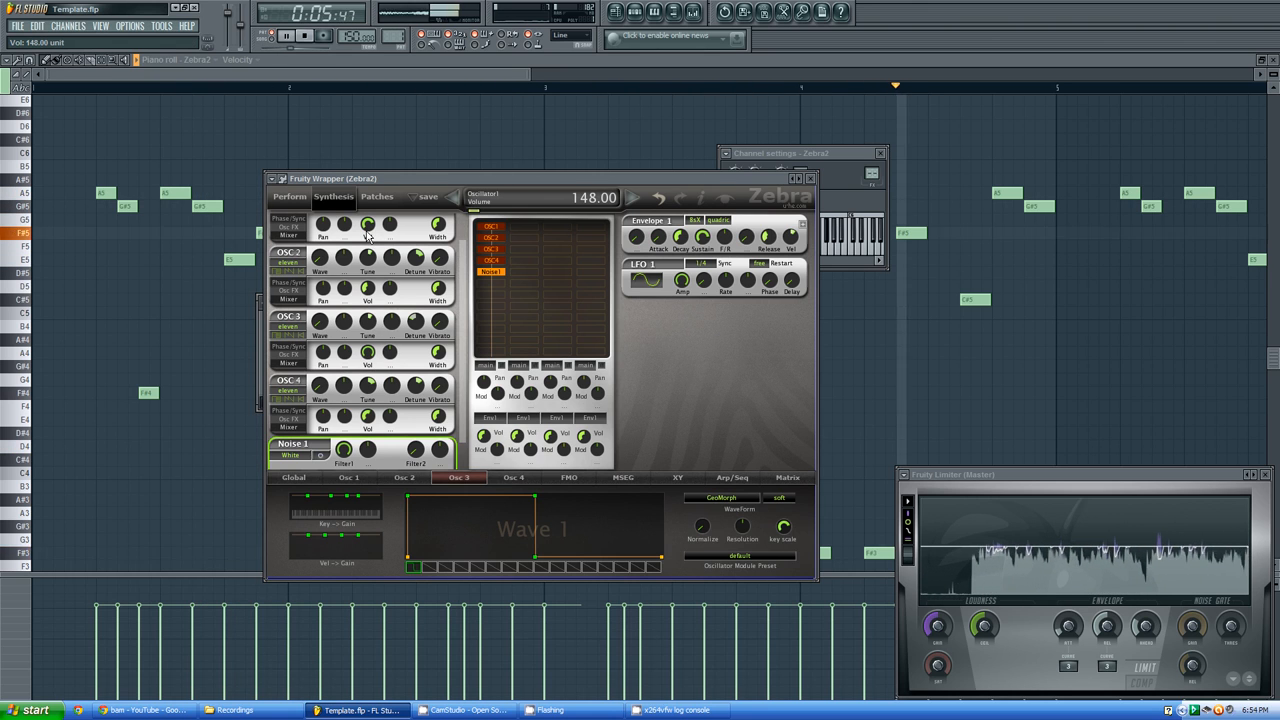
left_click_drag(368, 234, 368, 241)
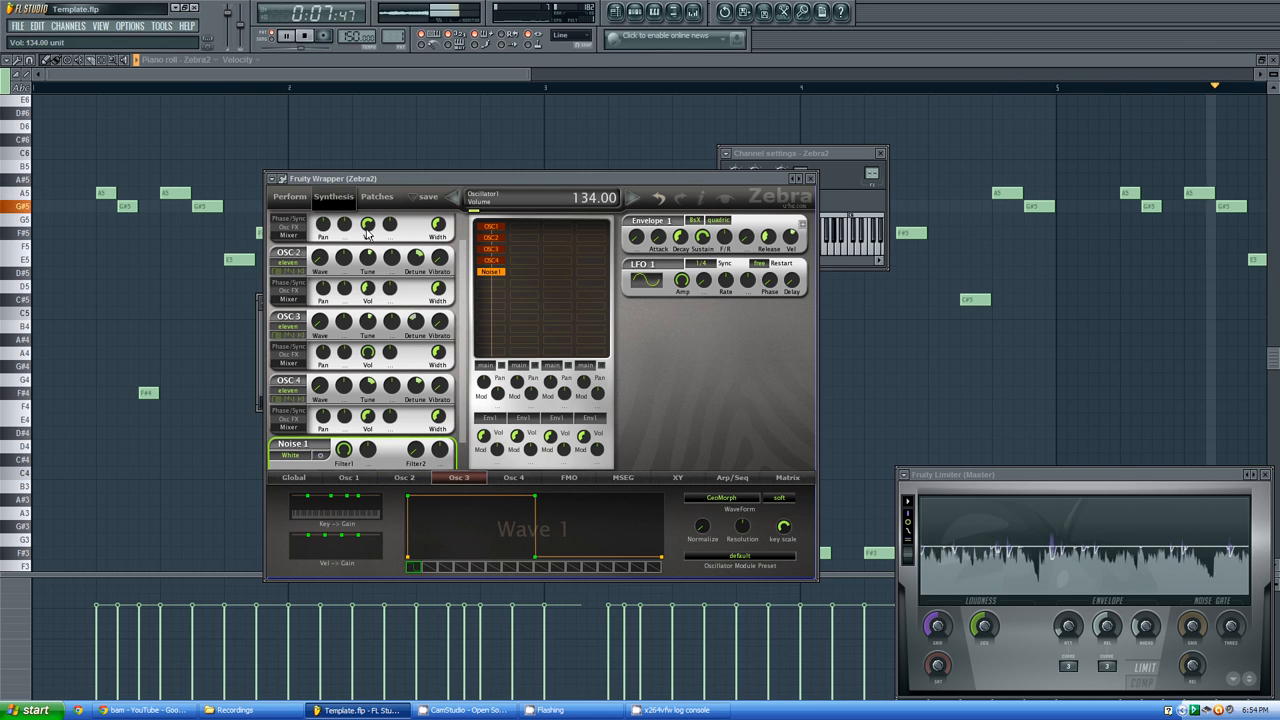
left_click(306, 36)
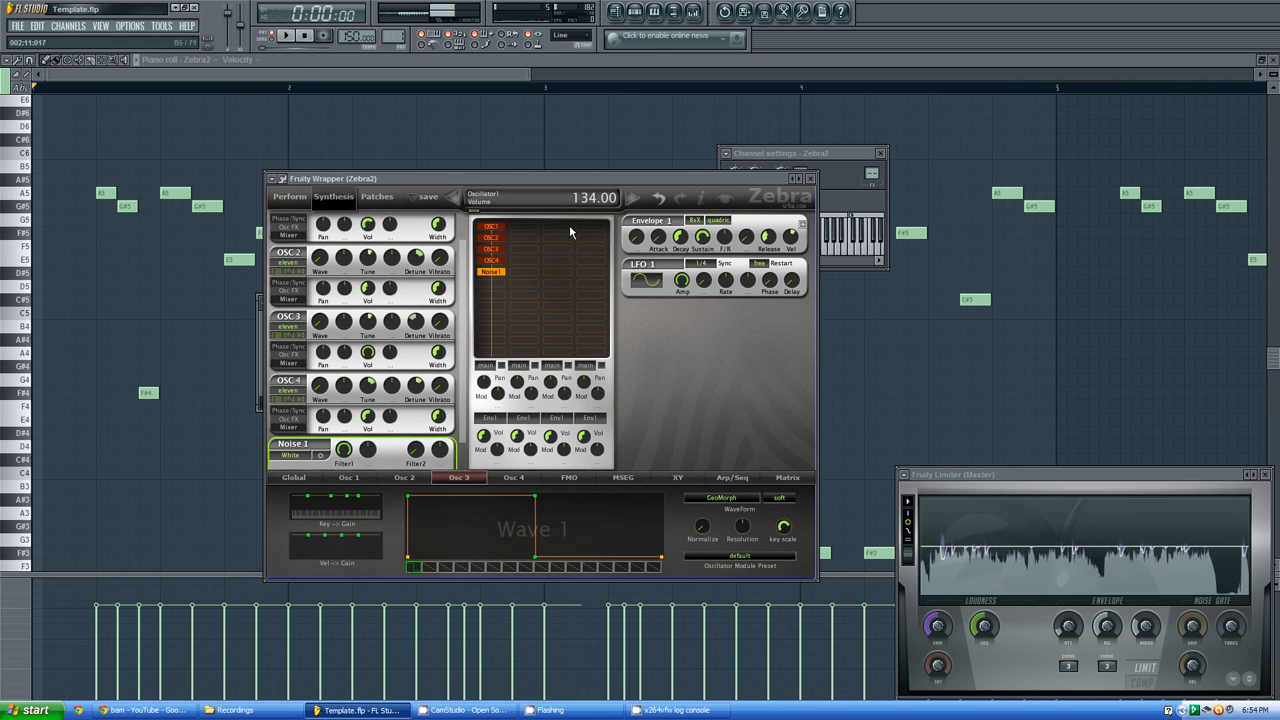
Add the Rev1 reverb to the global effects grid and set its wet level to 53.50 while auditioning
left_click(297, 478)
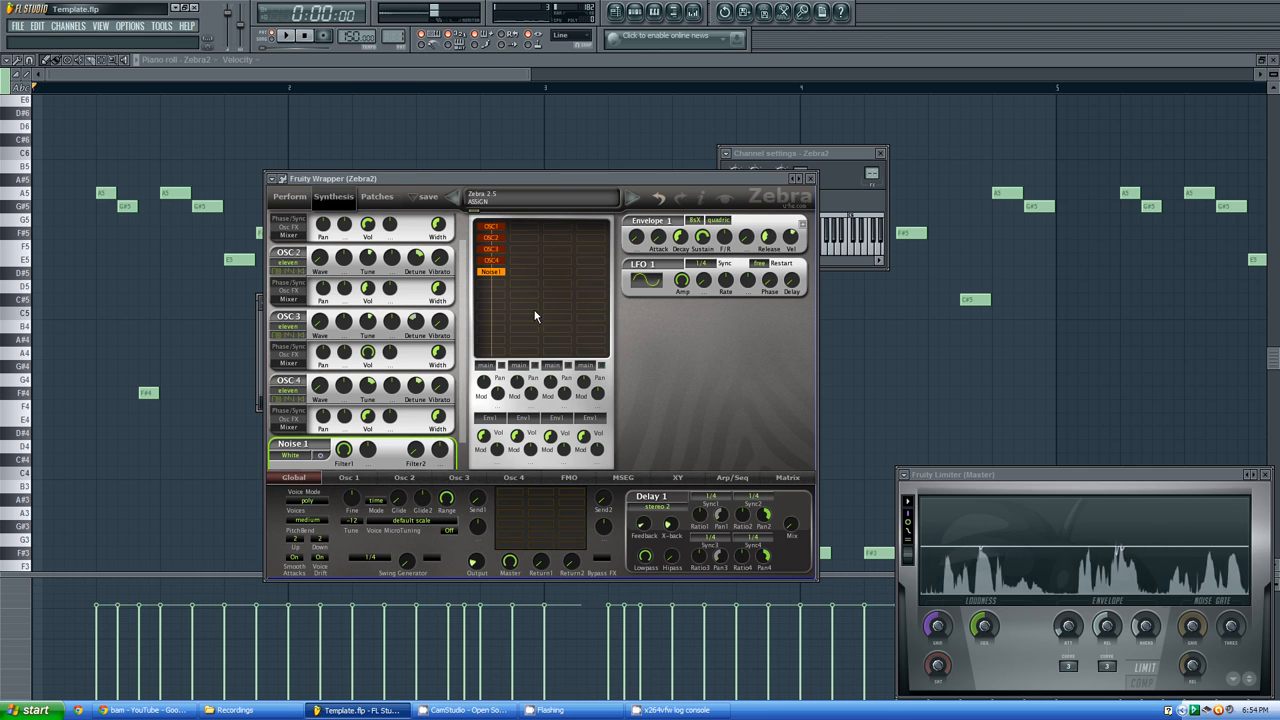
left_click(511, 506)
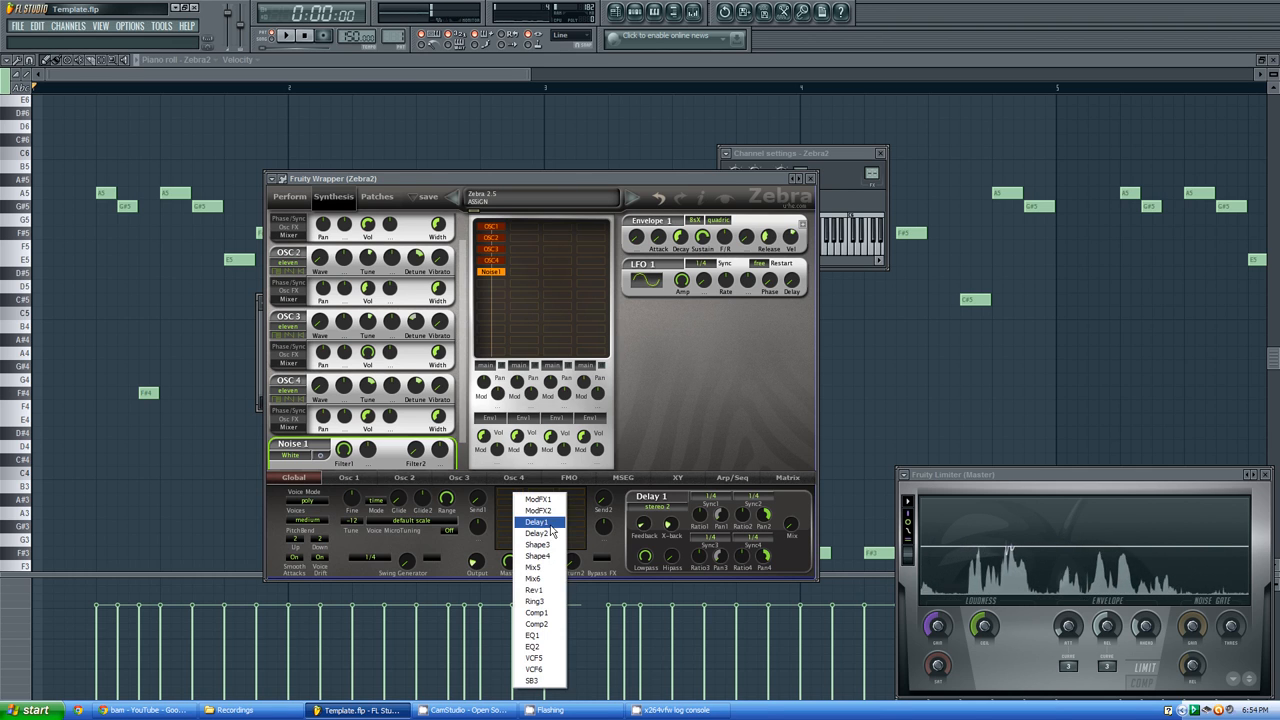
left_click(535, 590)
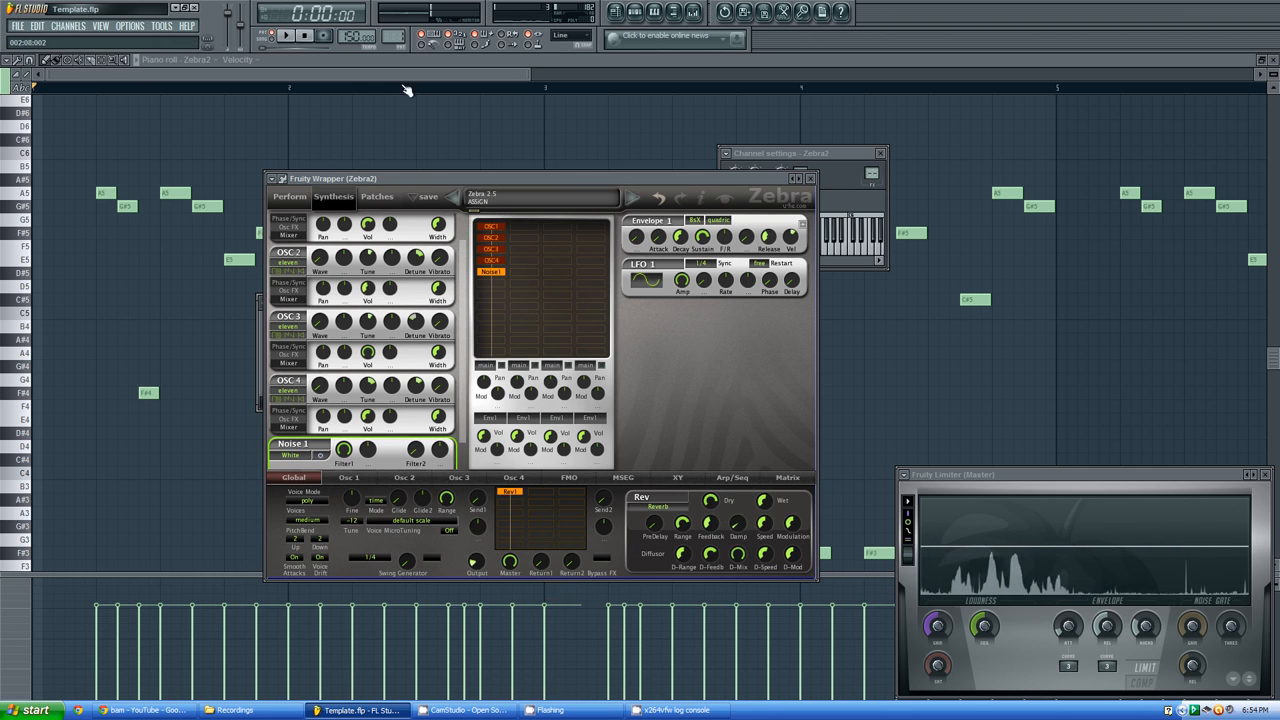
left_click(286, 37)
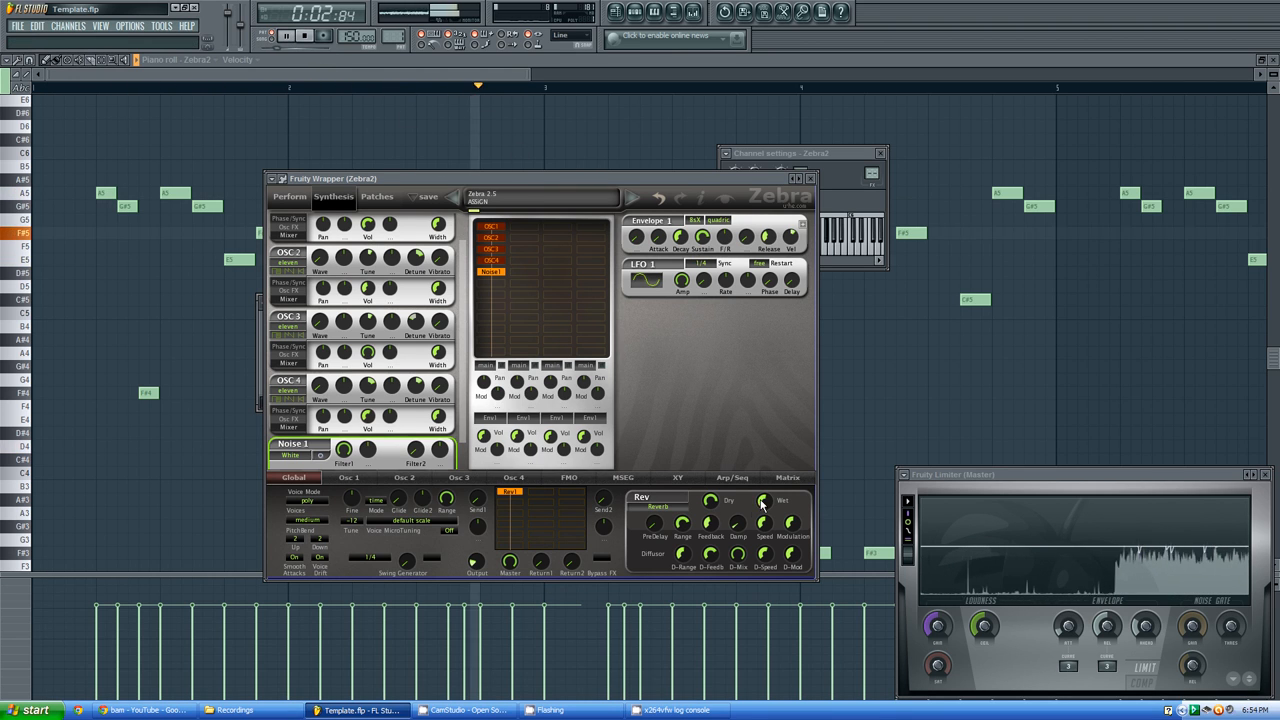
left_click_drag(760, 505, 760, 498)
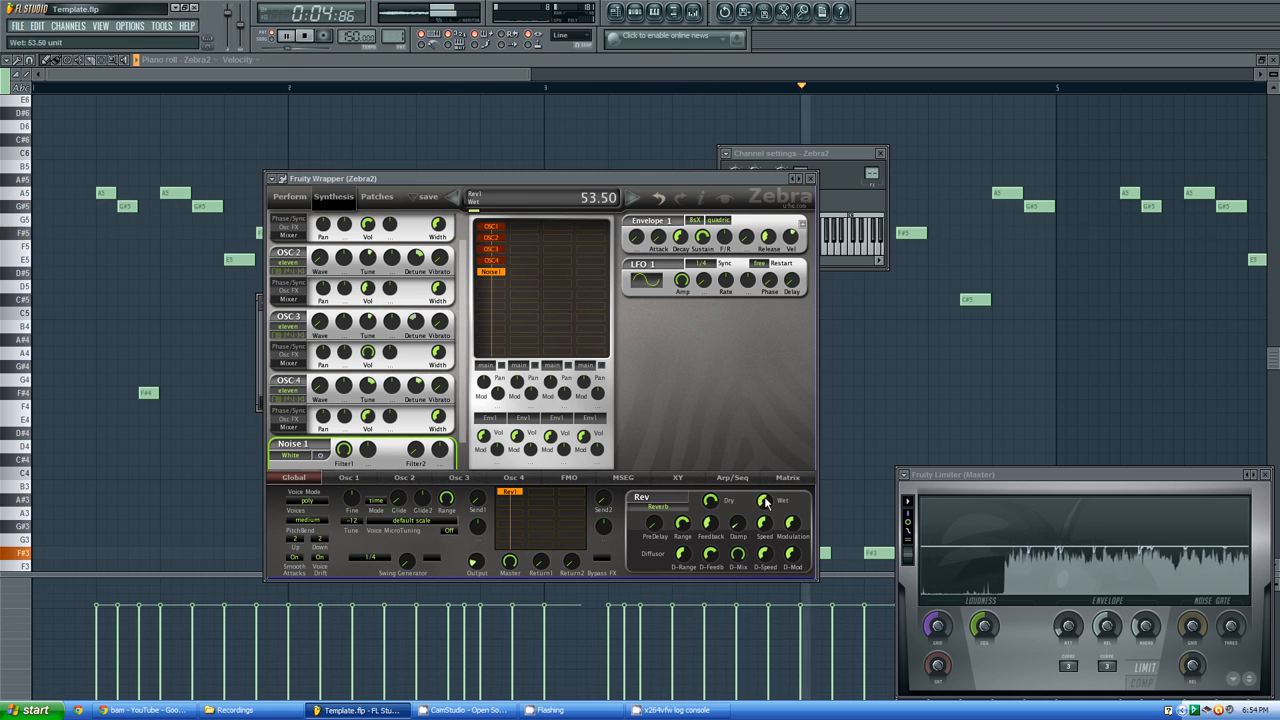
left_click(307, 38)
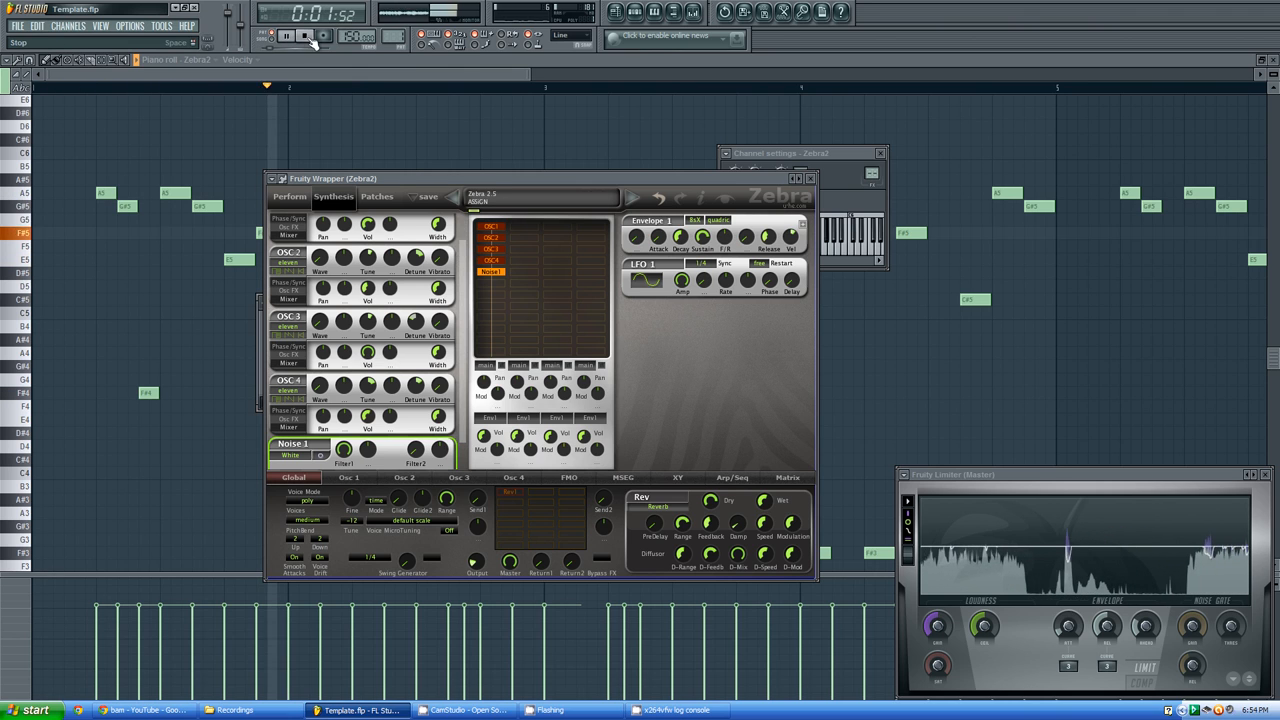
Re-enable the bypassed reverb, set the main output to 26.37 and stop playback
double_click(509, 493)
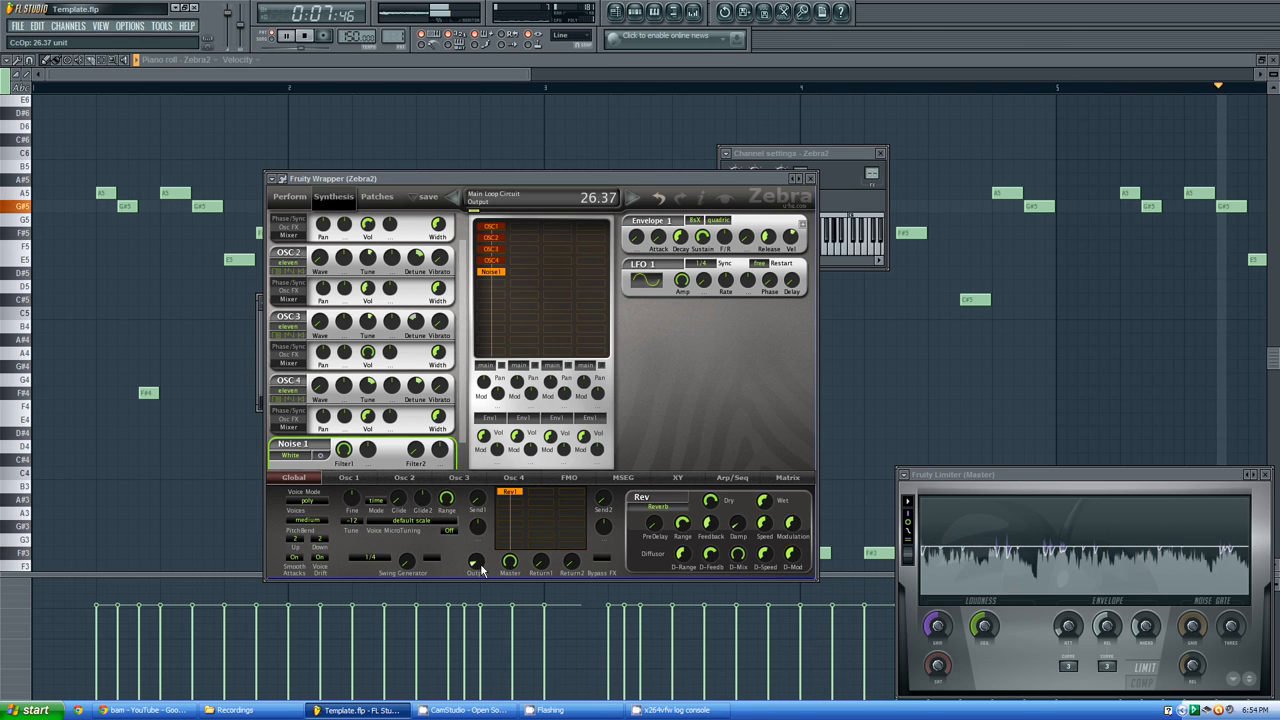
left_click(307, 36)
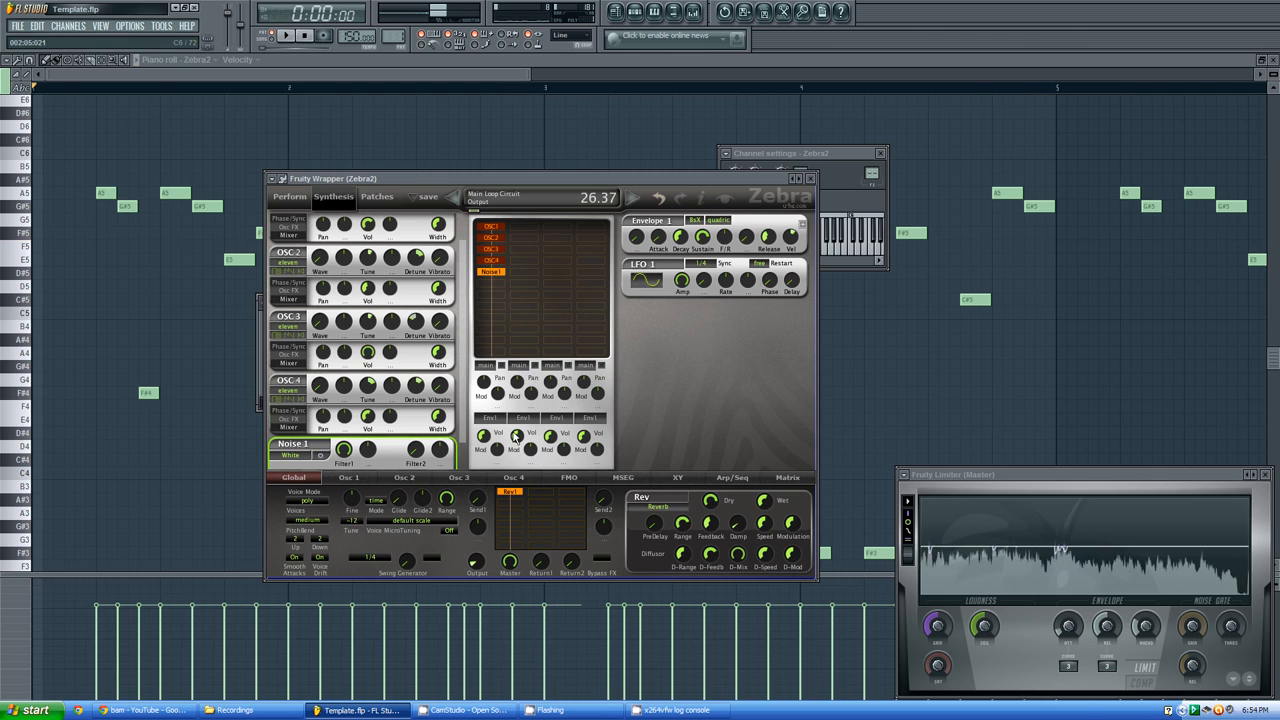
Add Delay1 above the reverb in the global effects grid and set its mix to 13.50
left_click(520, 496)
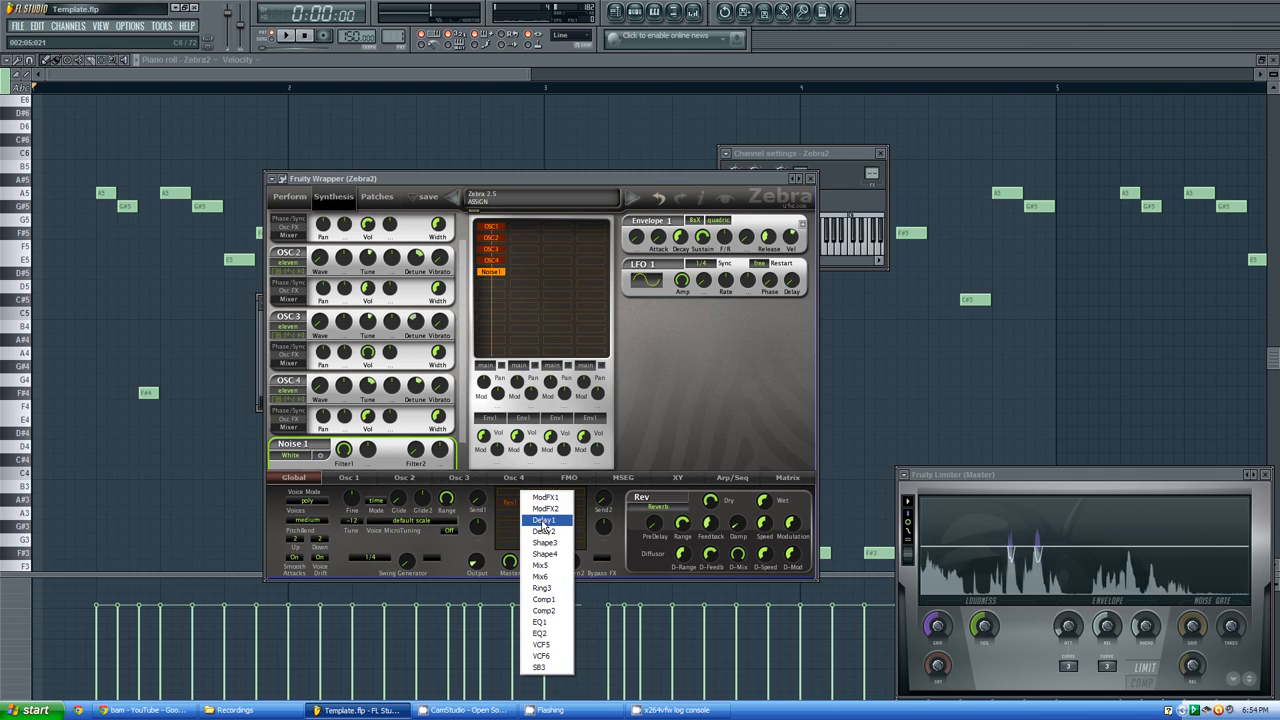
left_click(672, 392)
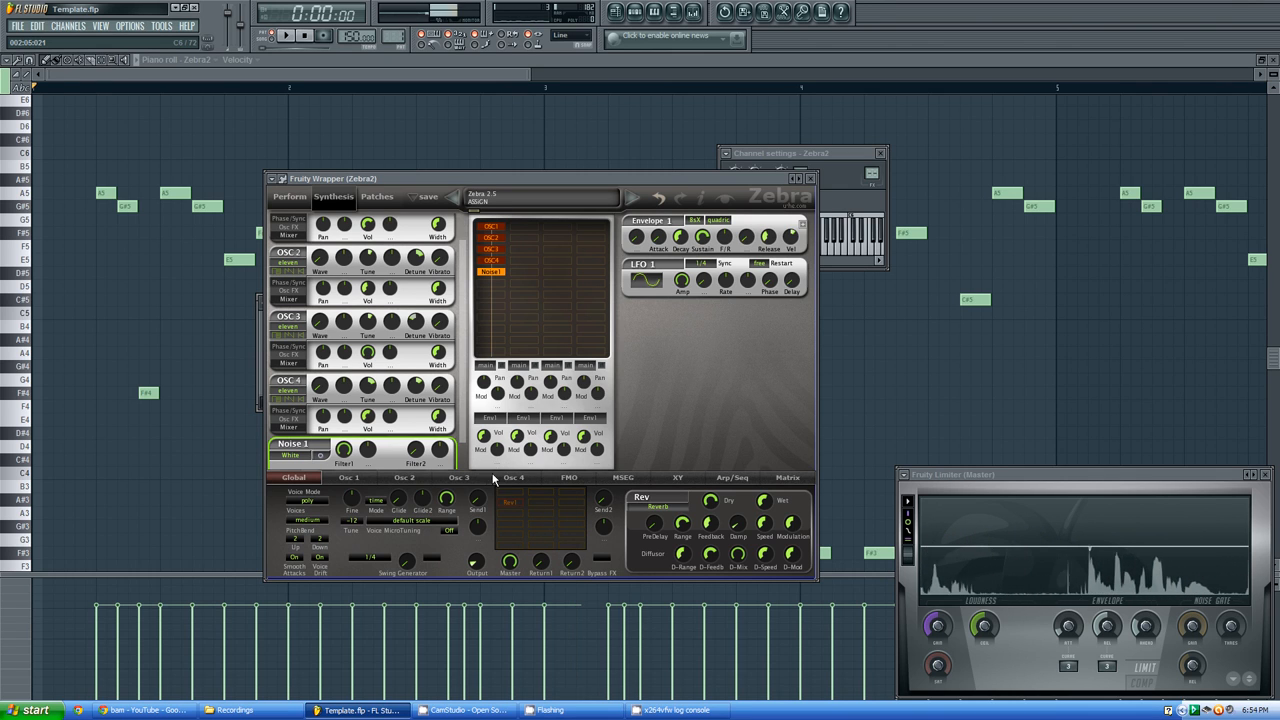
left_click(524, 494)
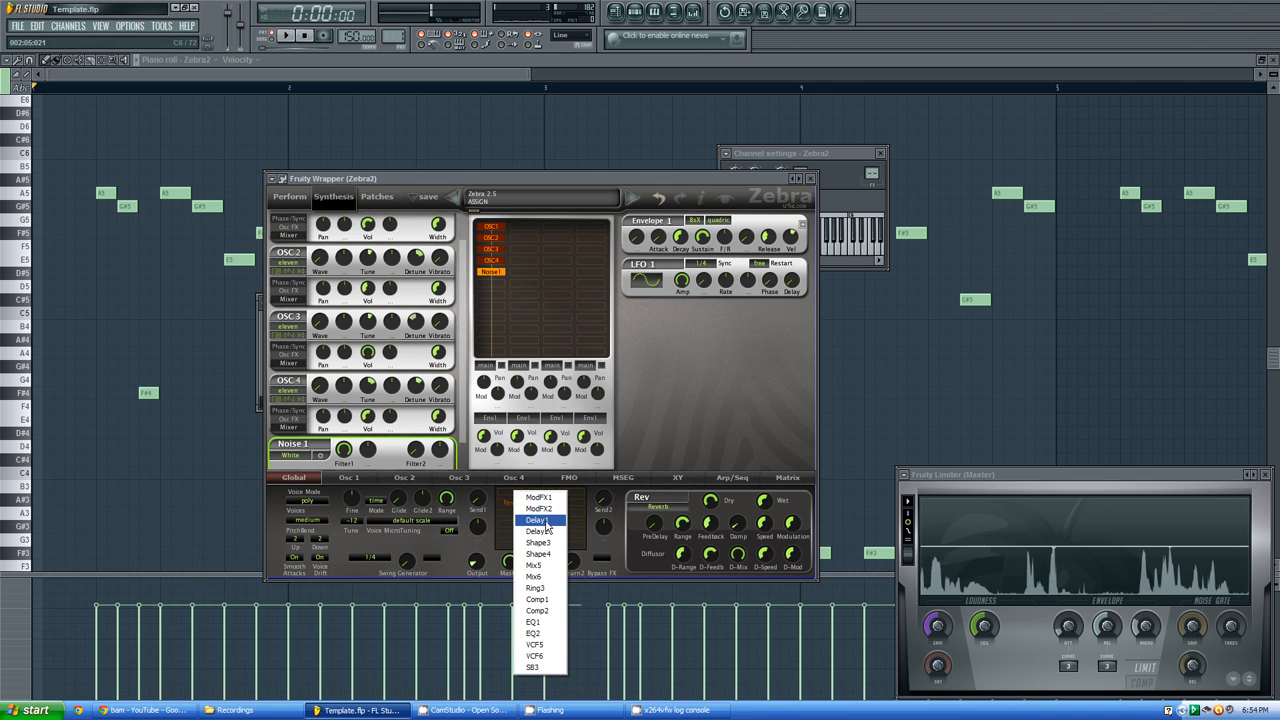
left_click(545, 521)
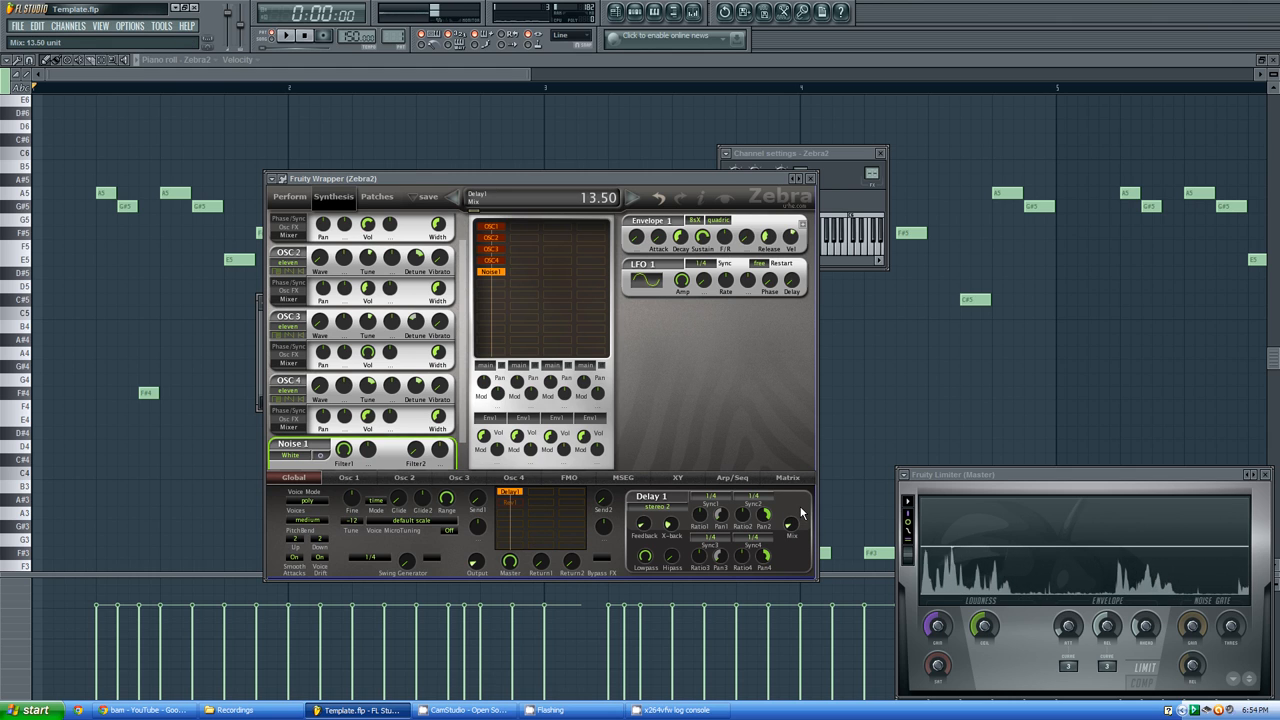
Select Rev1 in the global effects grid and audition the pattern from the start with reverb and delay
left_click(508, 500)
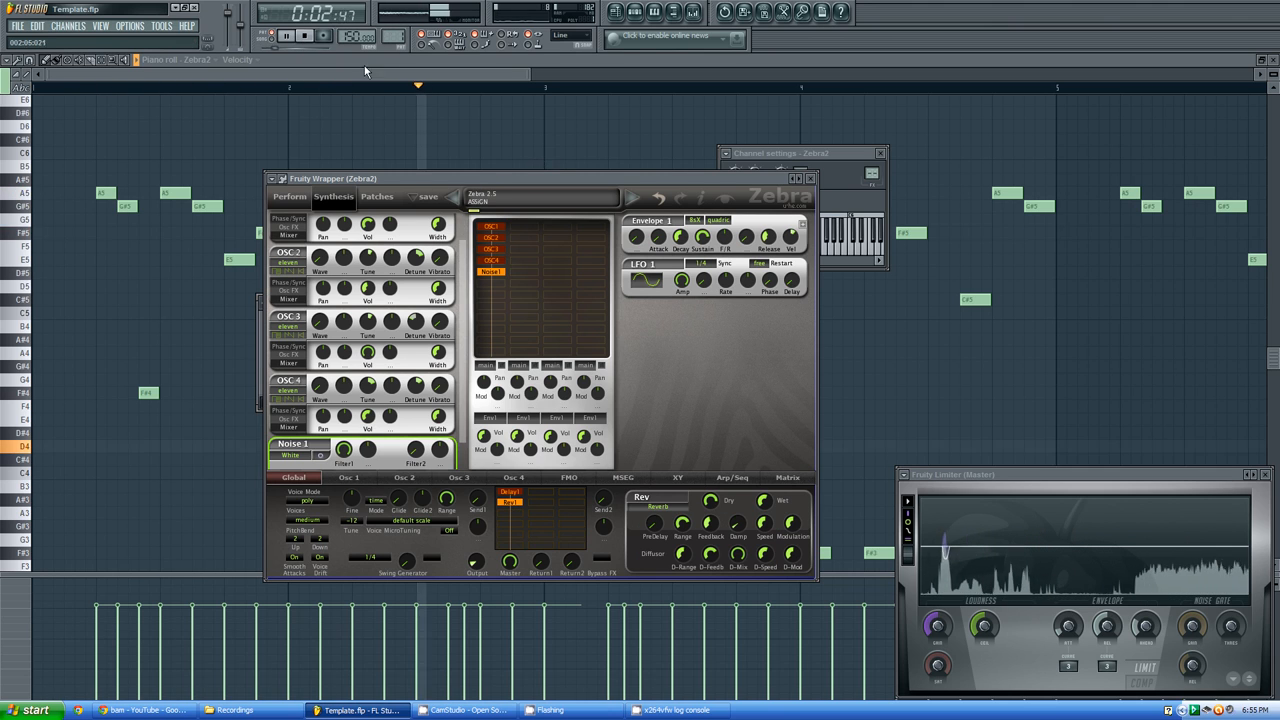
left_click(308, 36)
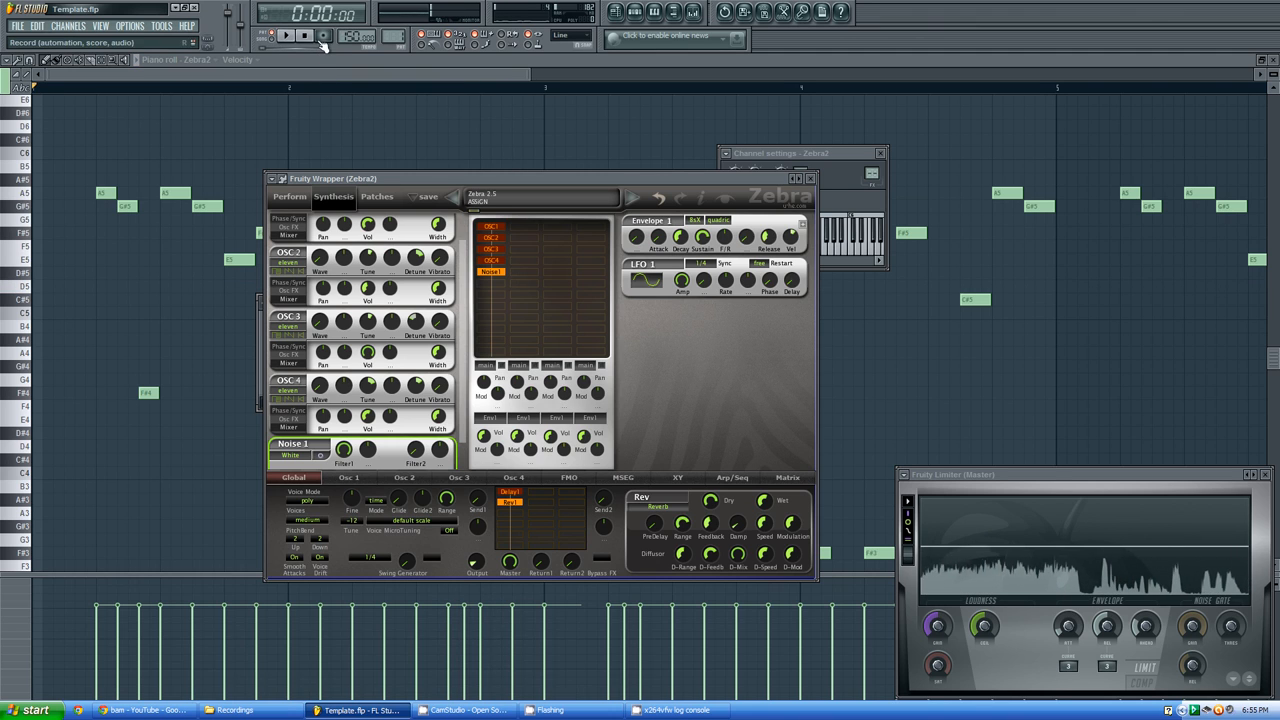
left_click(287, 36)
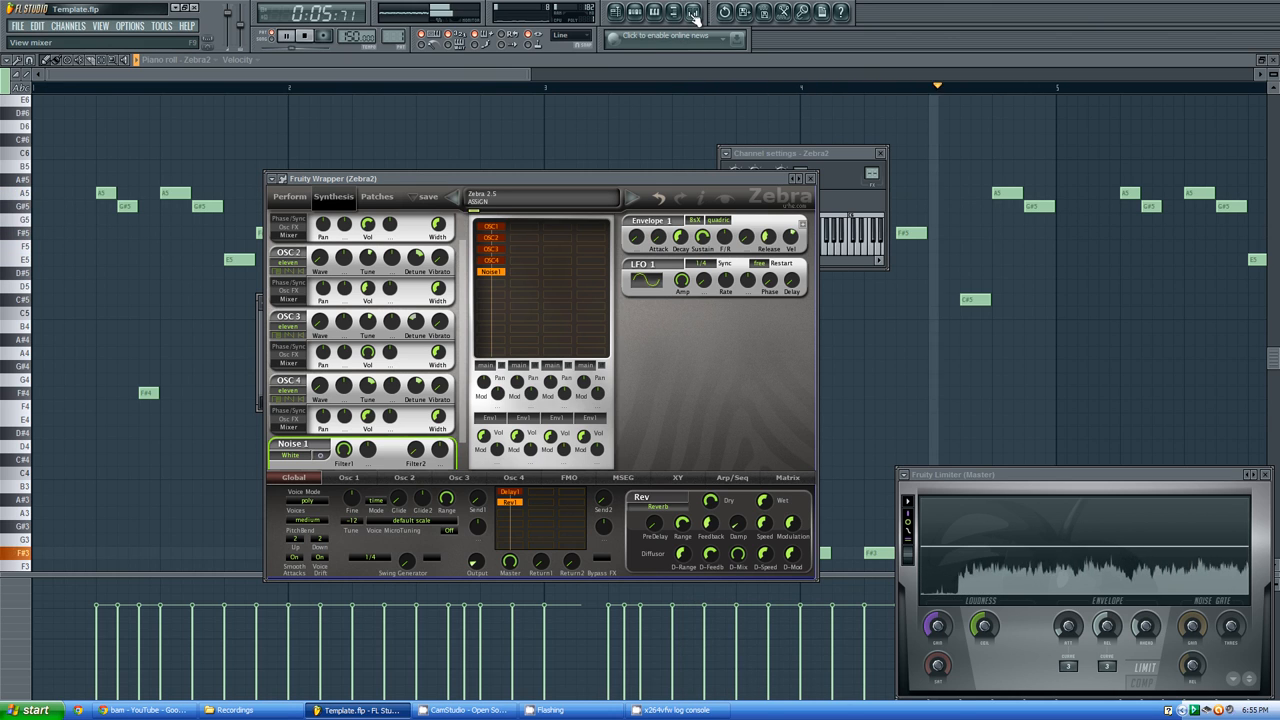
left_click(306, 36)
Show the mixer, route the Zebra2 channel to Insert 1 and play the pattern to check the routing
left_click(680, 13)
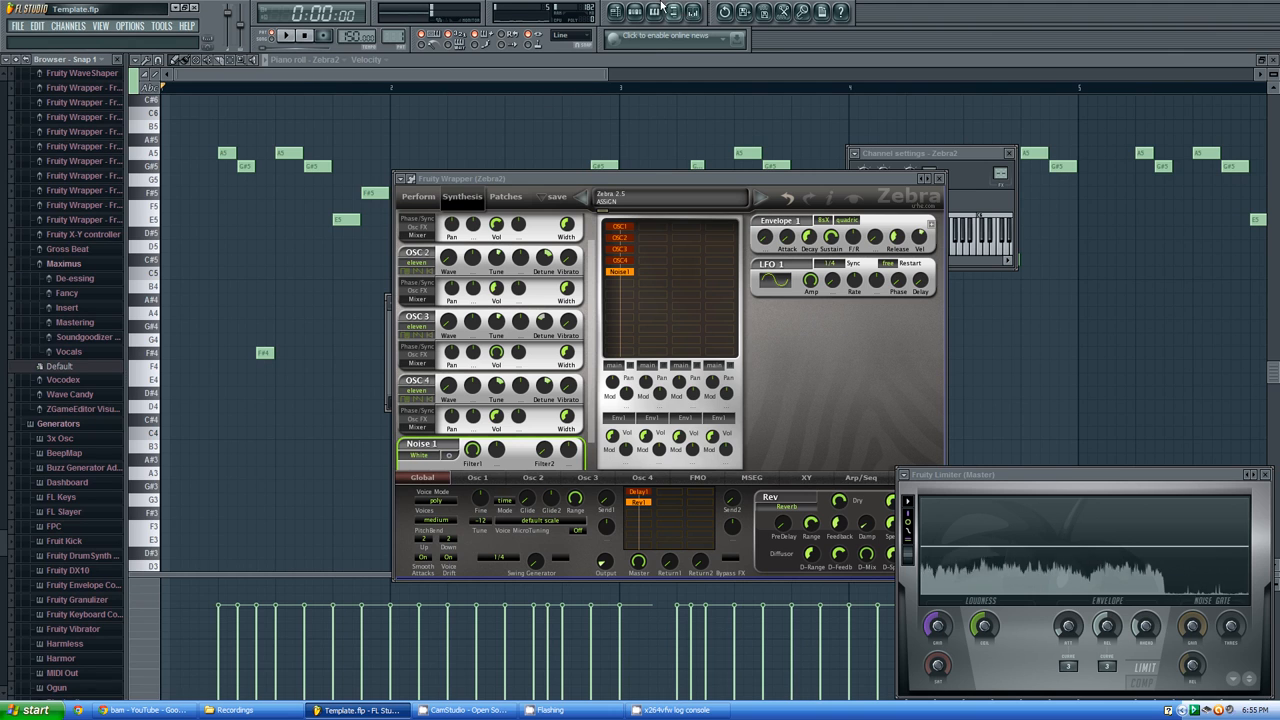
left_click(116, 60)
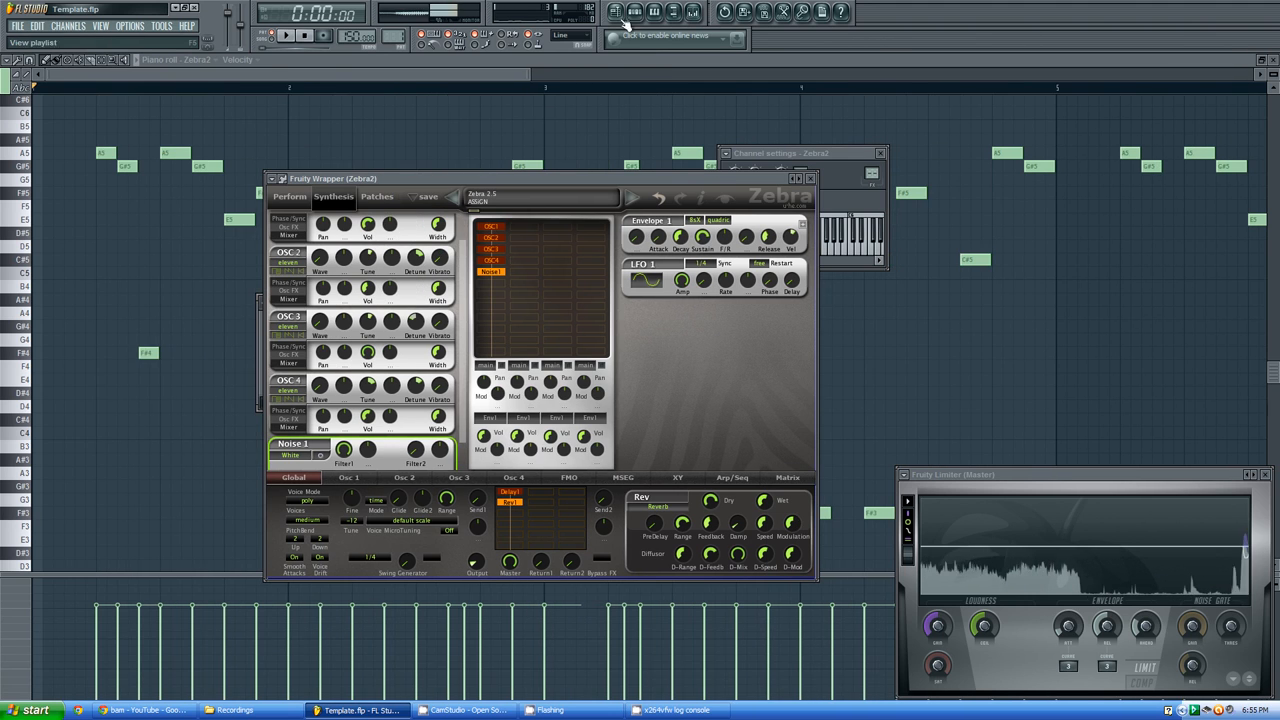
left_click(693, 13)
left_click(871, 177)
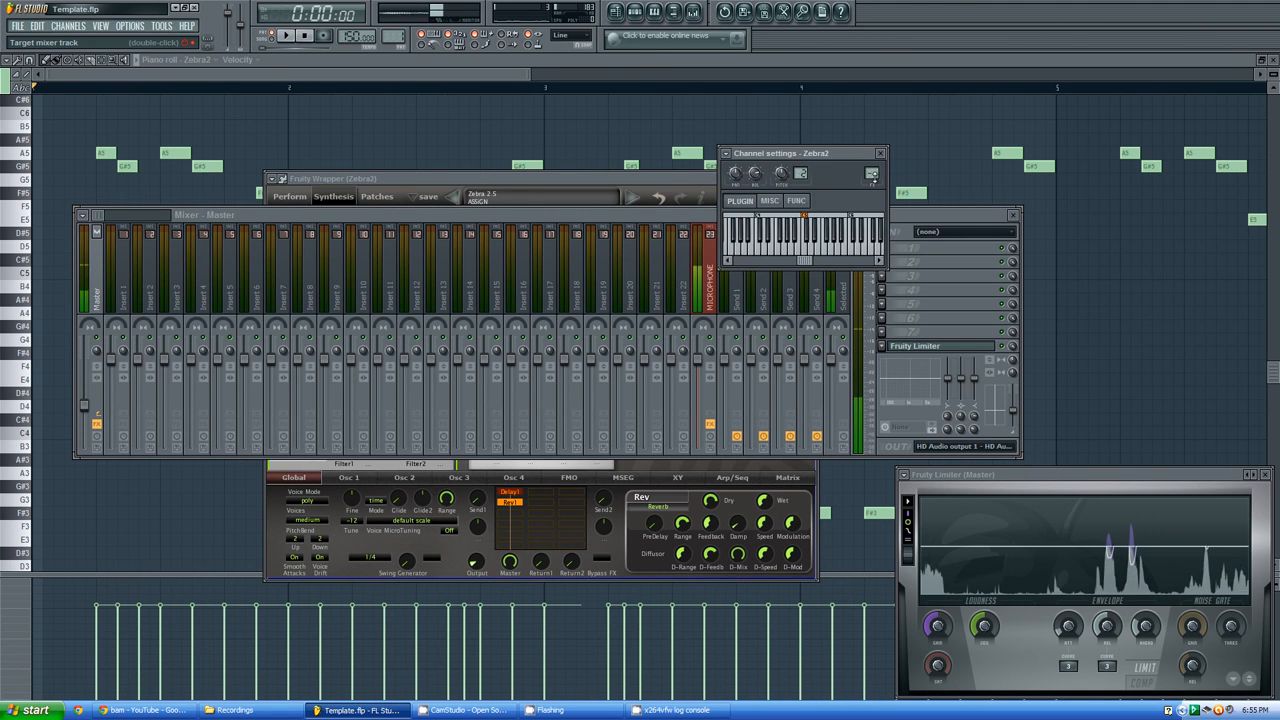
double_click(871, 175)
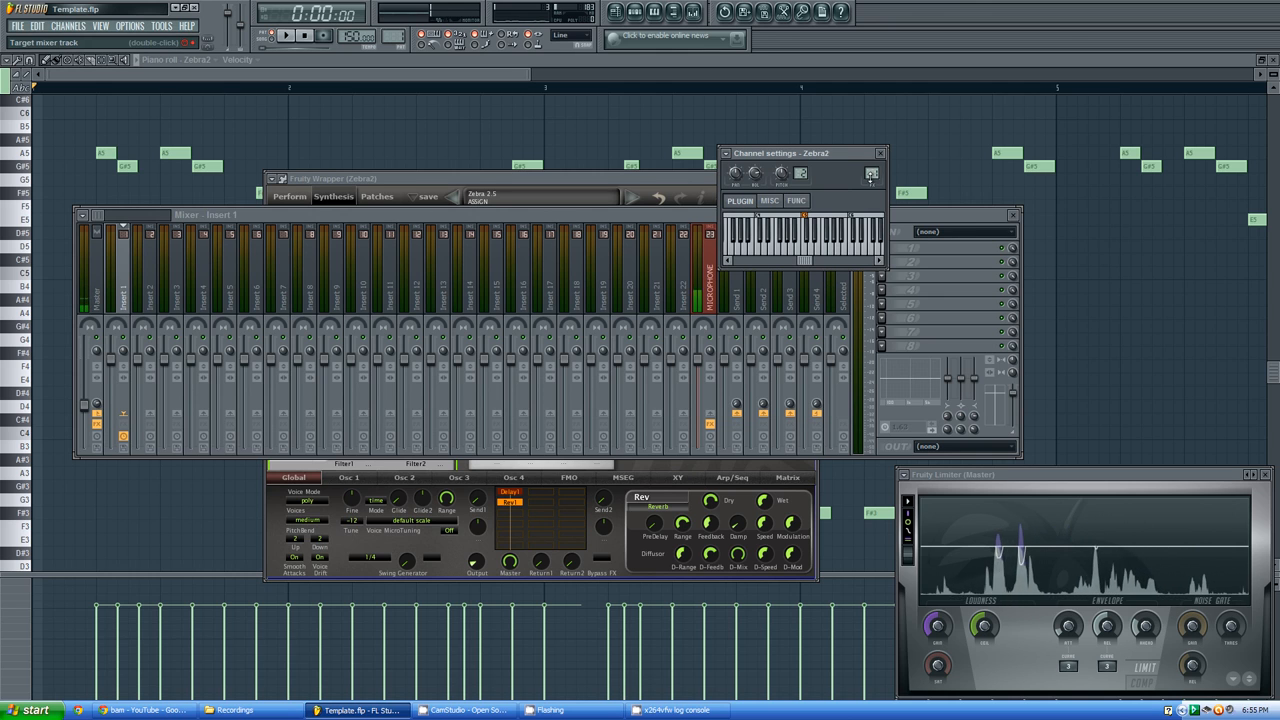
mouse_move(871, 174)
left_mouse_down()
mouse_move(857, 151)
mouse_move(851, 176)
left_mouse_up()
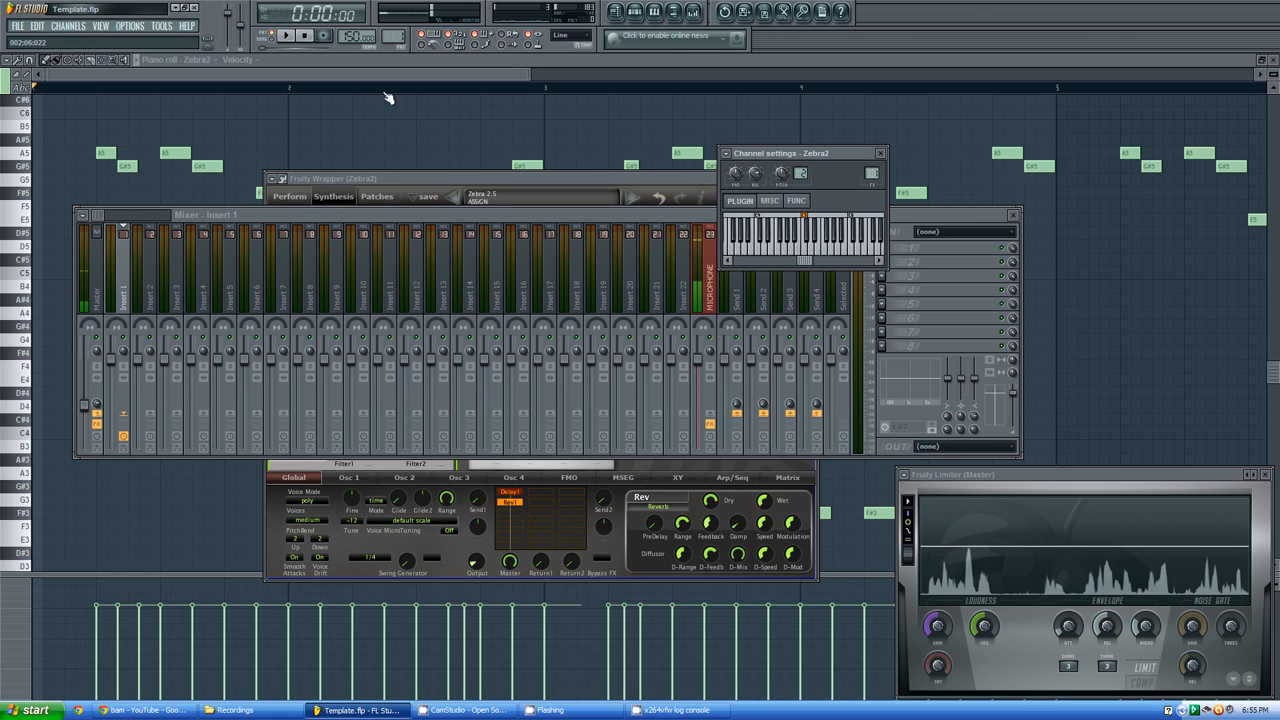
left_click(287, 36)
left_click_drag(478, 214, 435, 179)
key("space")
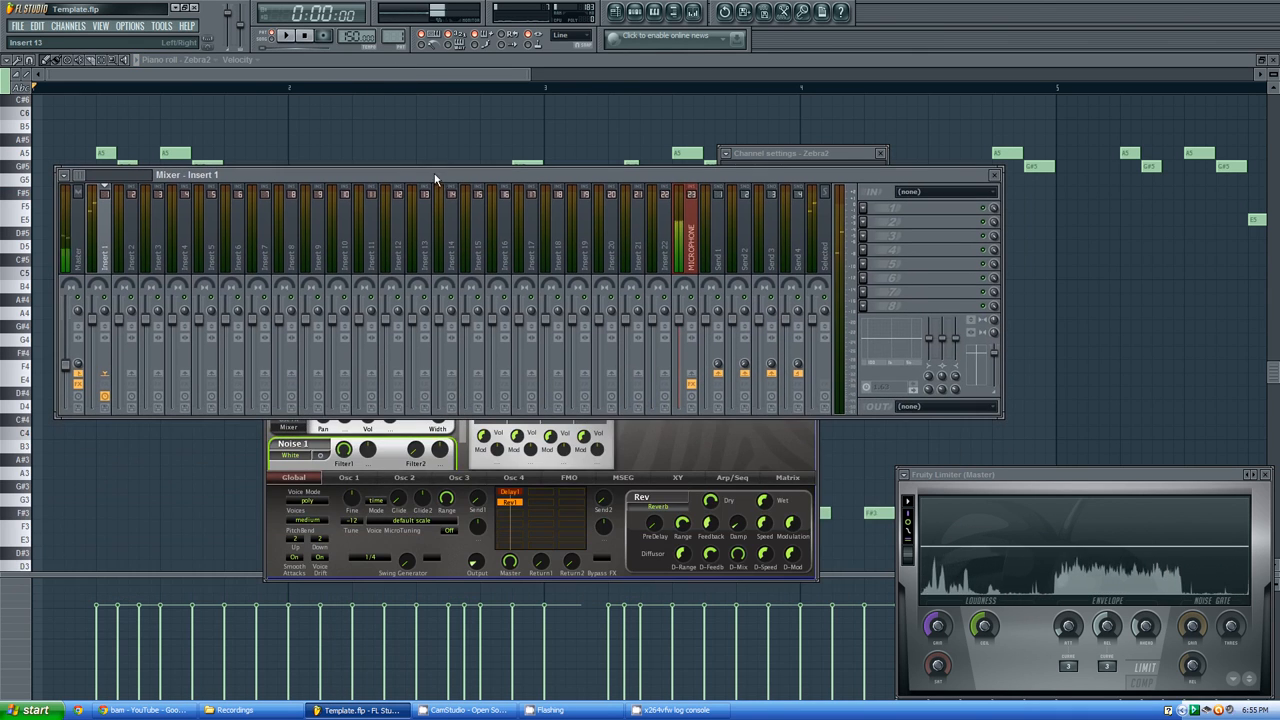
Load EQUO into the first effect slot of Insert 1 and audition the pattern through it
left_click(857, 216)
mouse_move(875, 222)
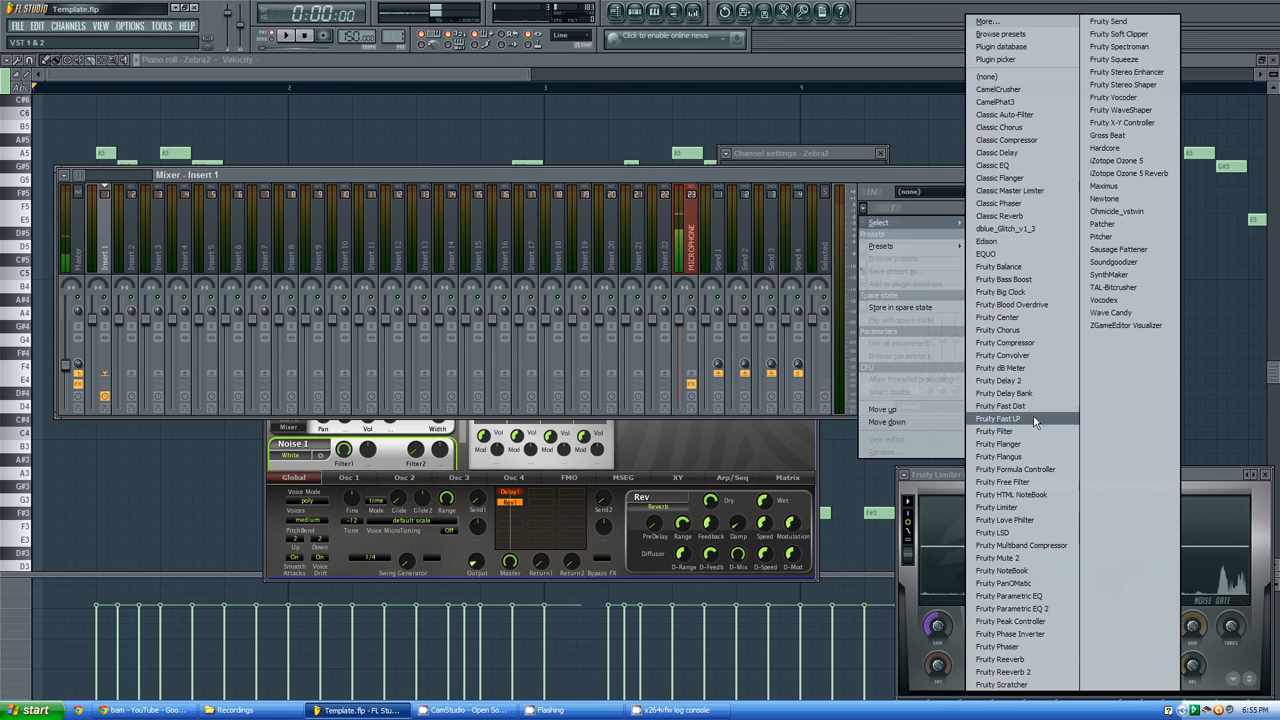
left_click(996, 254)
left_click_drag(158, 151, 395, 207)
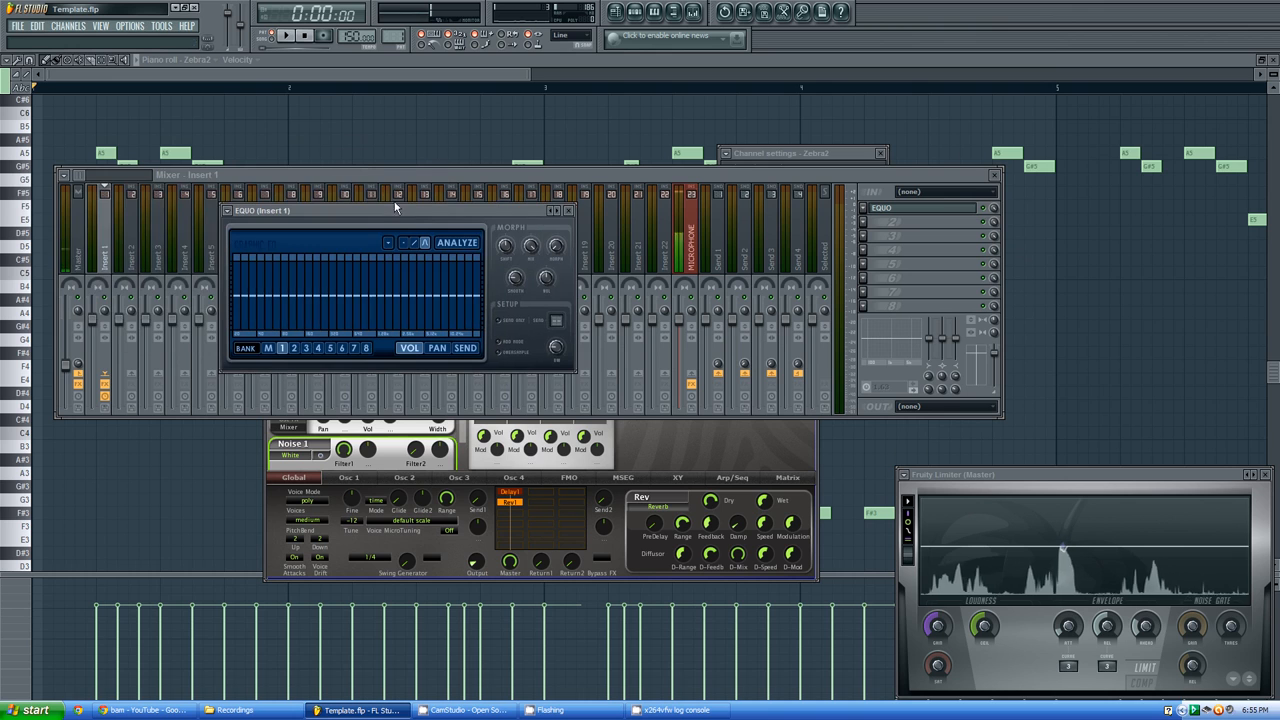
left_click(286, 36)
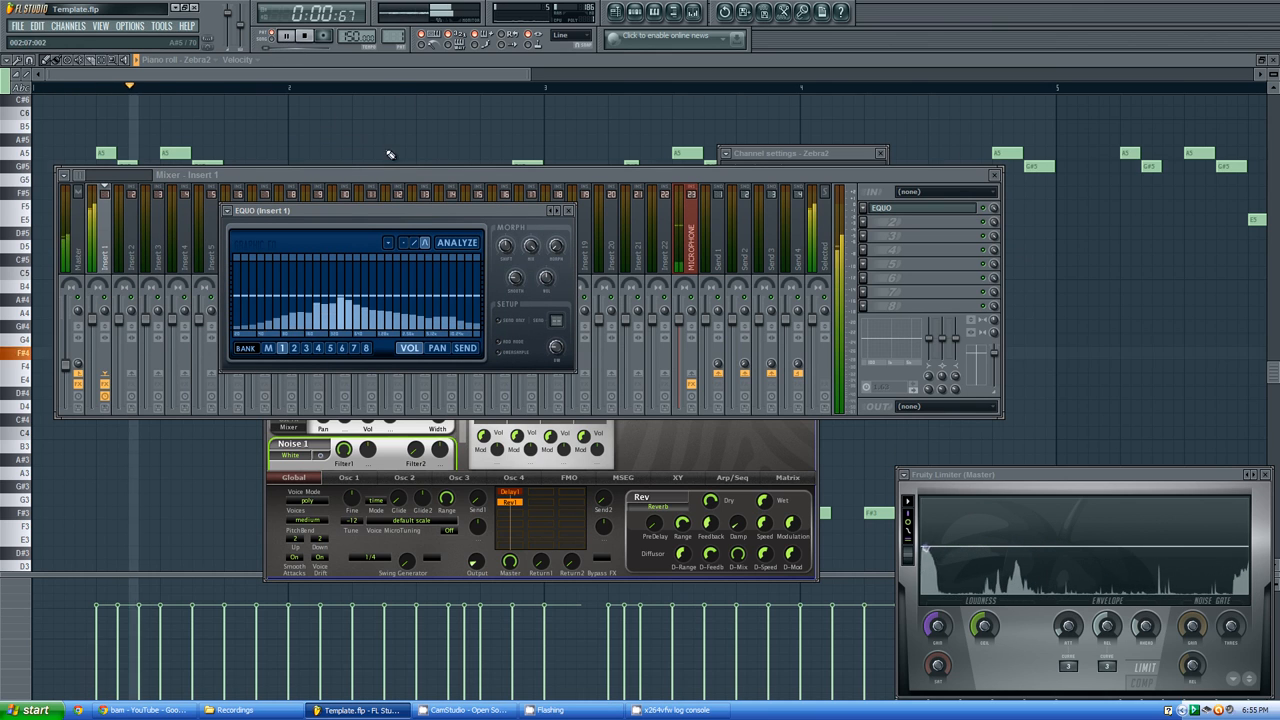
left_click(309, 37)
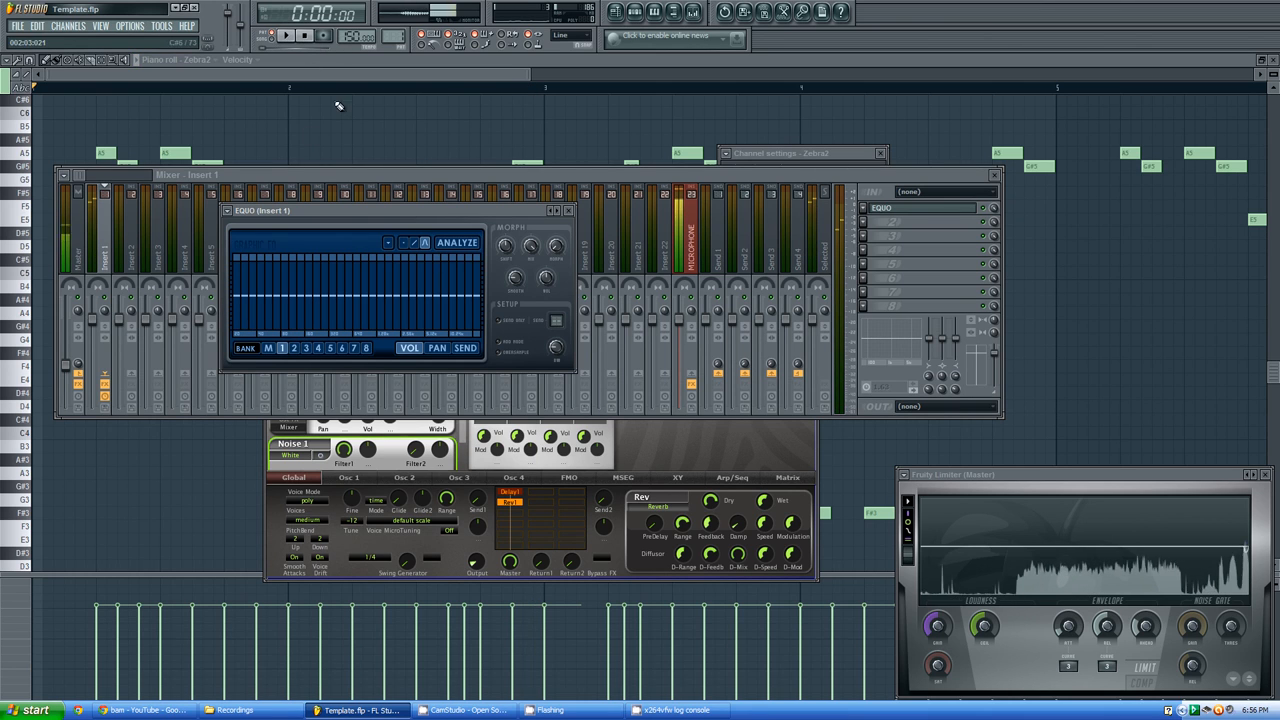
Raise EQUO's high-frequency volume bands around 6451 Hz during playback, and stop the pattern
left_click(286, 36)
mouse_move(445, 288)
left_mouse_down()
mouse_move(476, 288)
mouse_move(441, 282)
left_mouse_up()
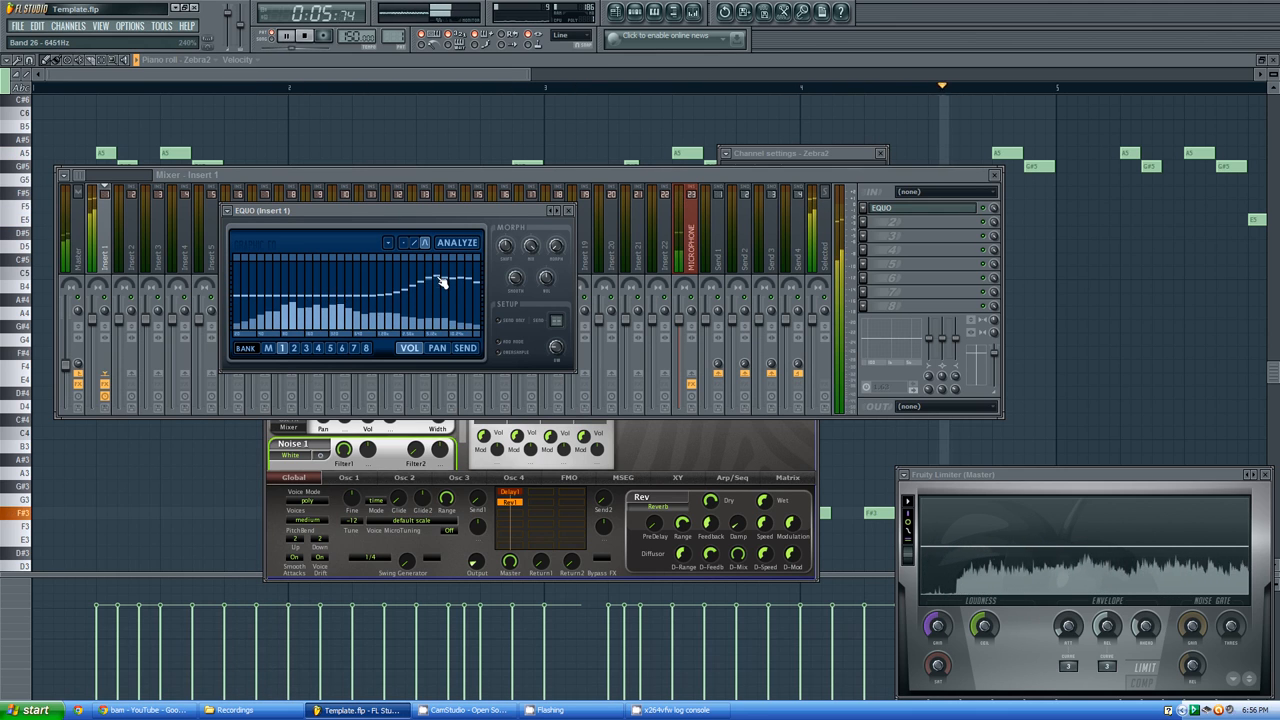
left_click(862, 219)
left_click(306, 37)
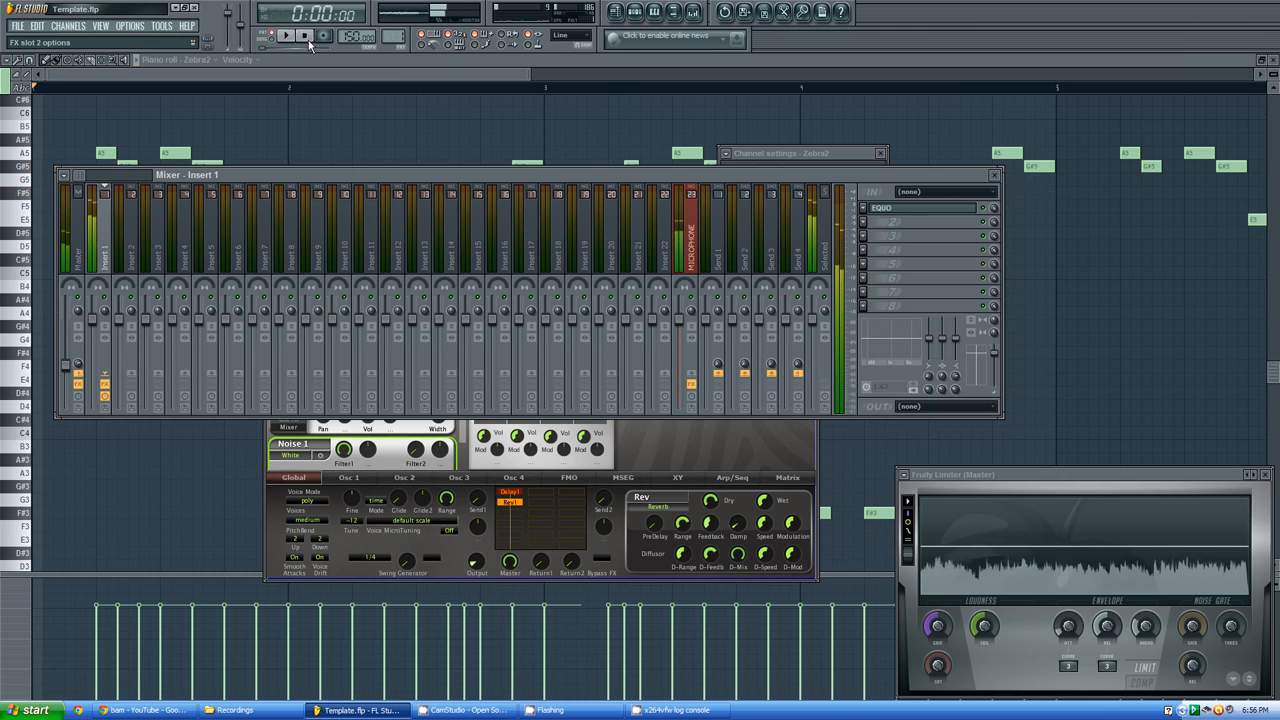
Load Fruity Parametric EQ 2 into the second effect slot of Insert 1 and audition its spectrum
left_click(864, 222)
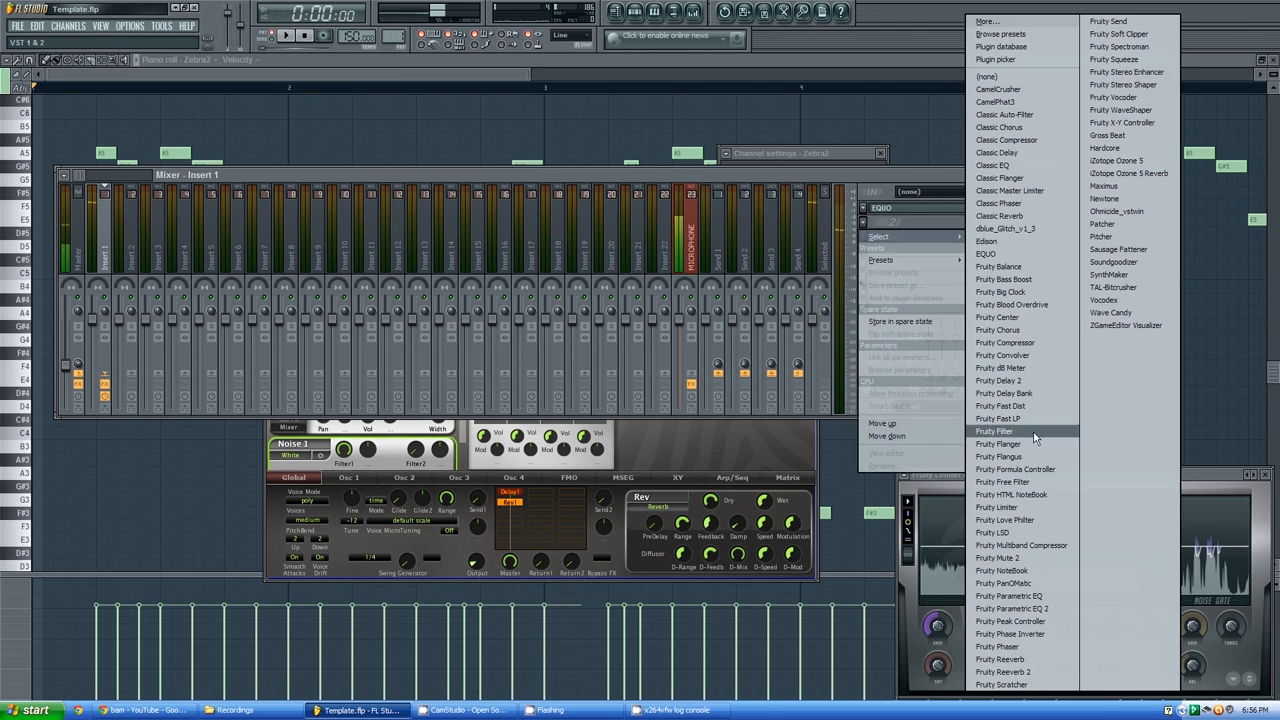
left_click(1020, 609)
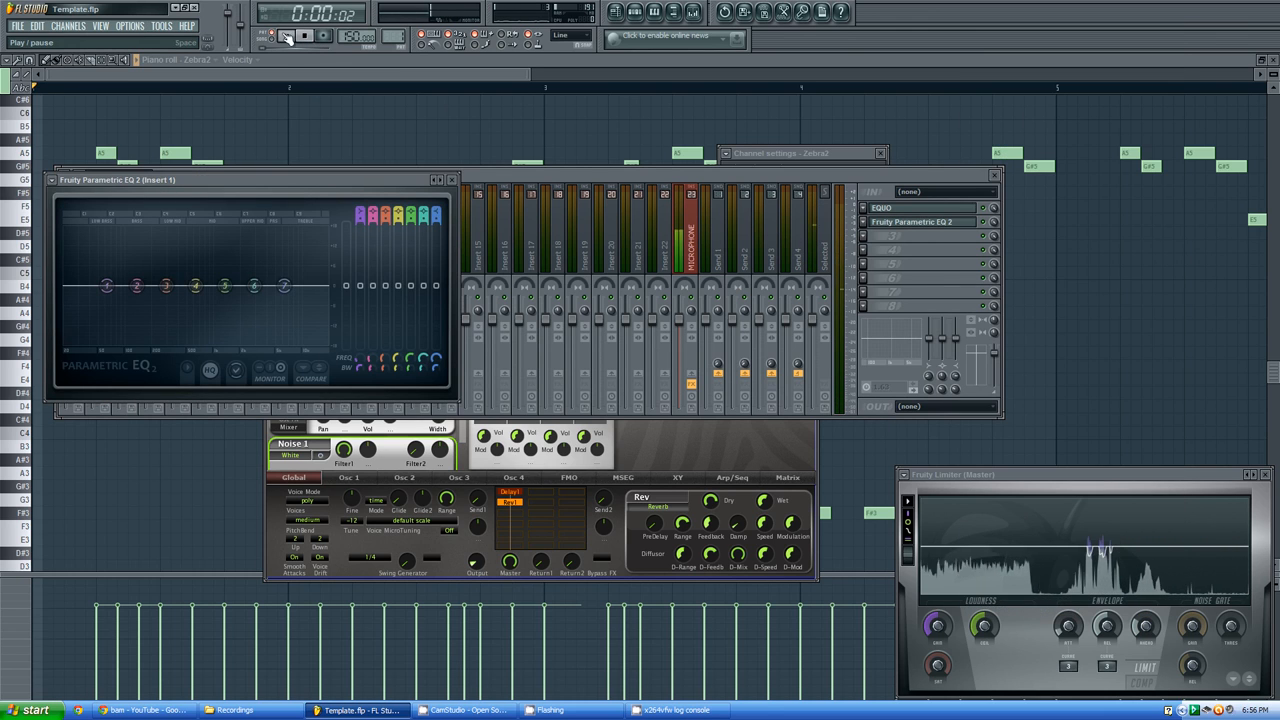
left_click_drag(308, 182, 450, 283)
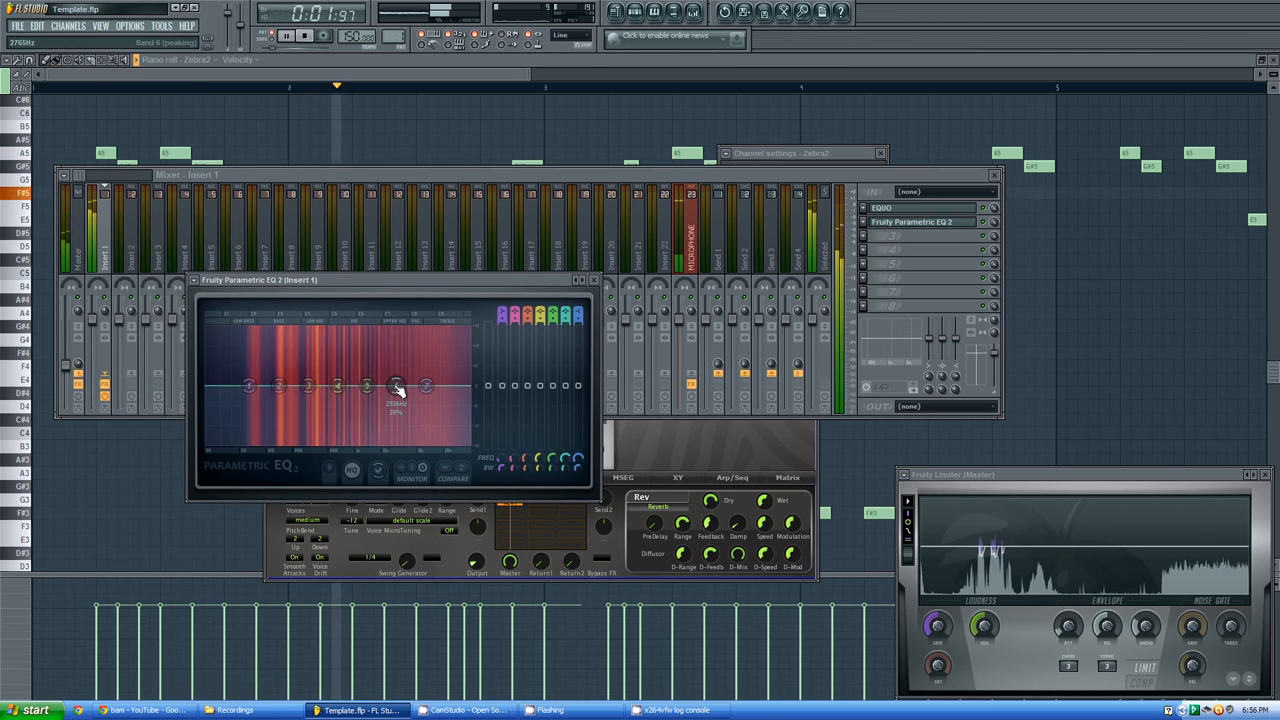
left_click(312, 42)
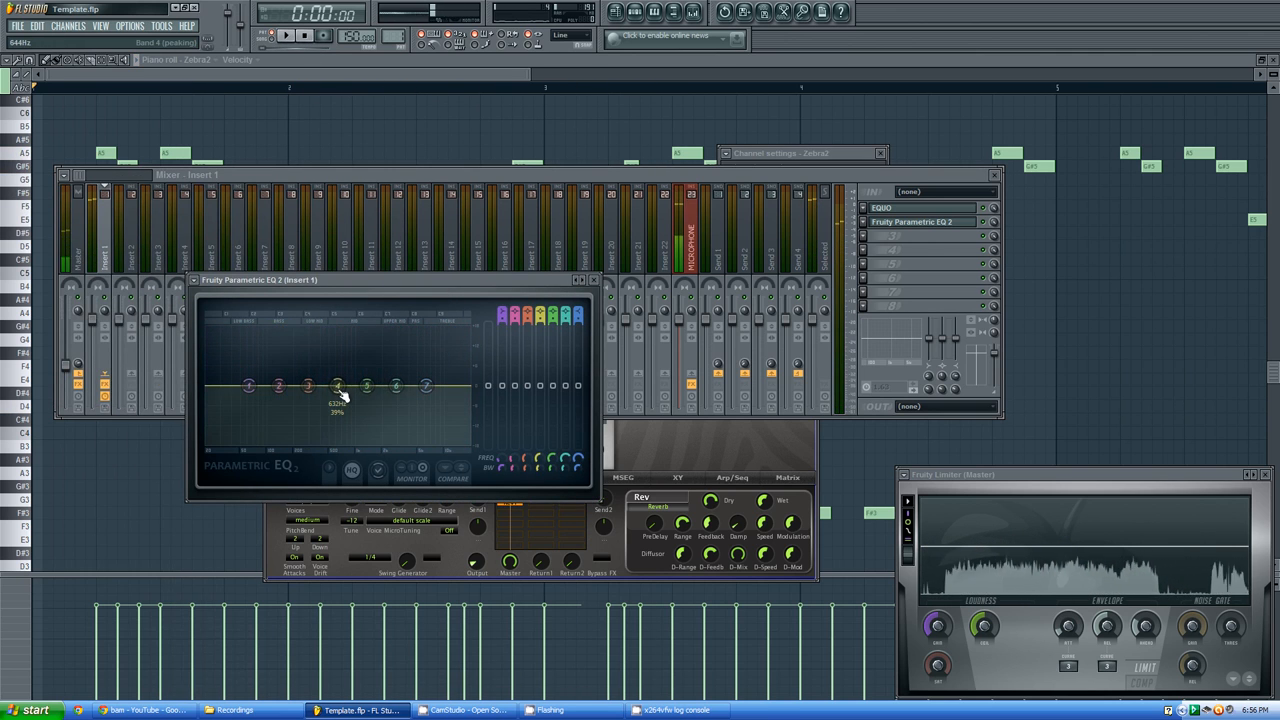
Try boosting band 4 of Parametric EQ 2 near 57 Hz, and by 11.5 dB at 6796 Hz during playback
left_click_drag(342, 372, 234, 336)
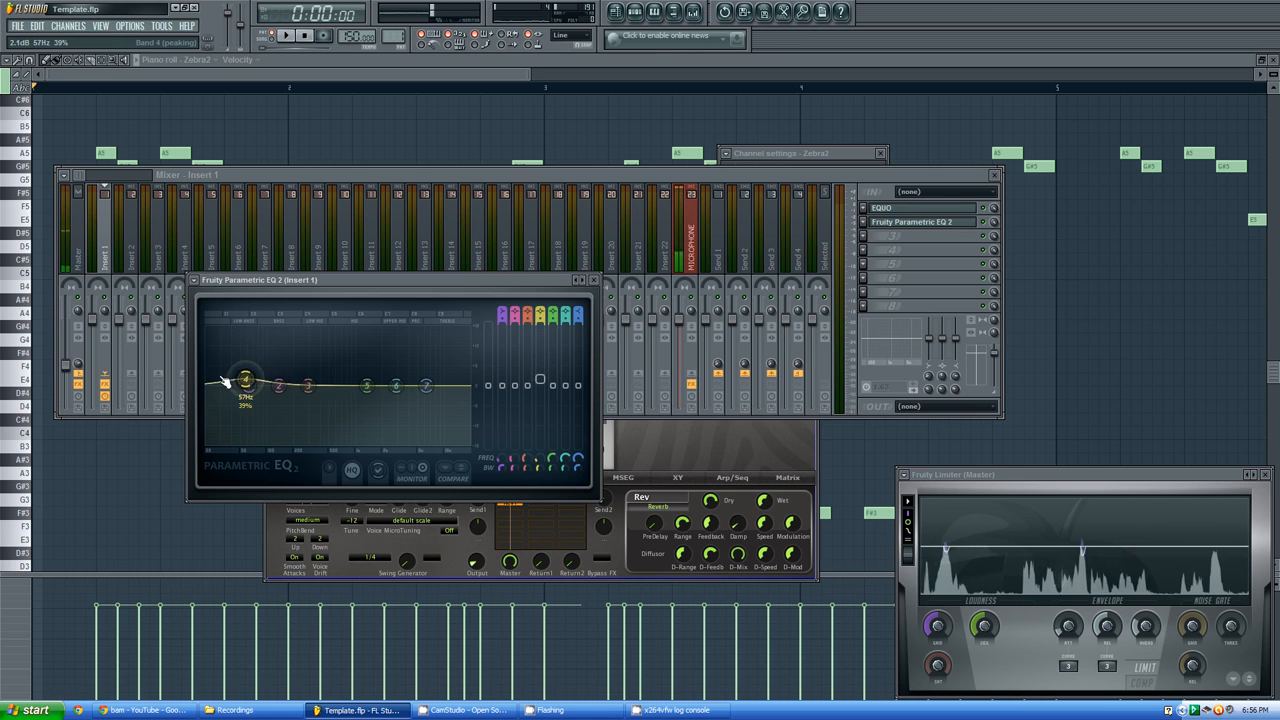
left_click_drag(226, 316, 249, 359)
left_click_drag(340, 389, 455, 395)
left_click(291, 42)
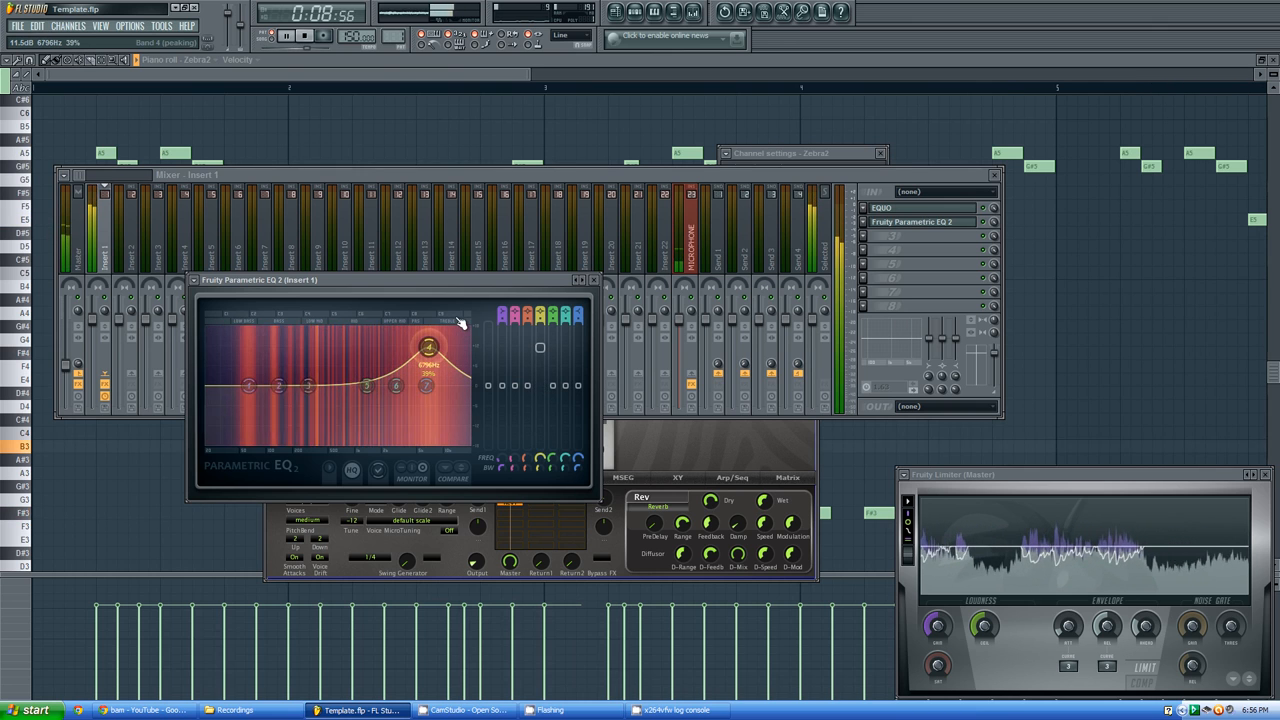
left_click(306, 38)
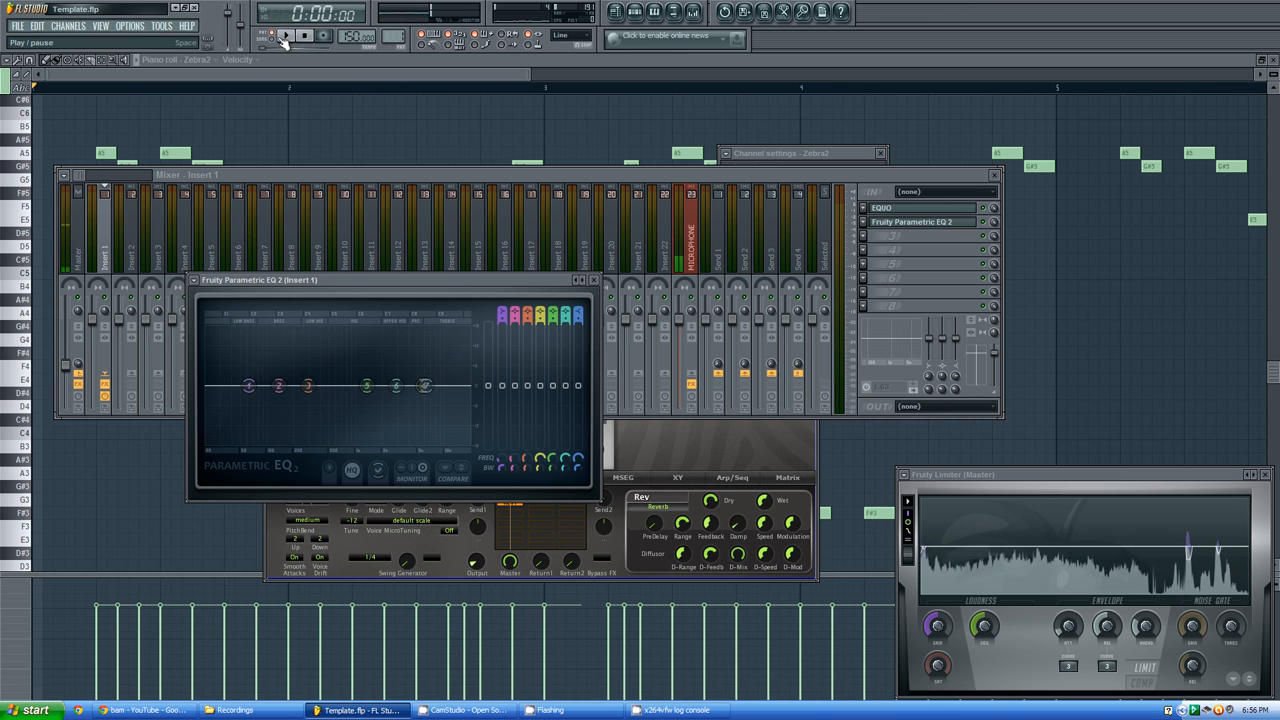
Try cutting band 4 to -18.0 dB at 20000 Hz while boosting band 7 during playback
left_click(284, 37)
left_click_drag(425, 385, 532, 548)
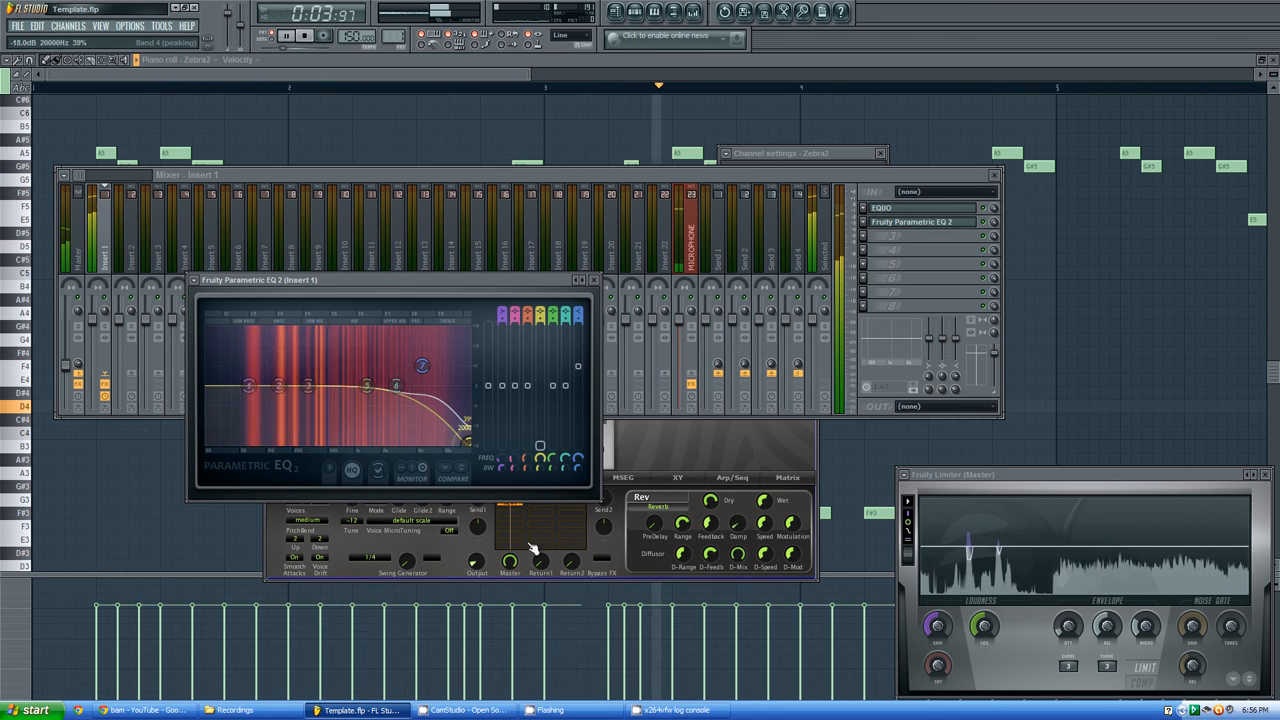
left_click_drag(423, 364, 430, 299)
left_click_drag(472, 441, 474, 440)
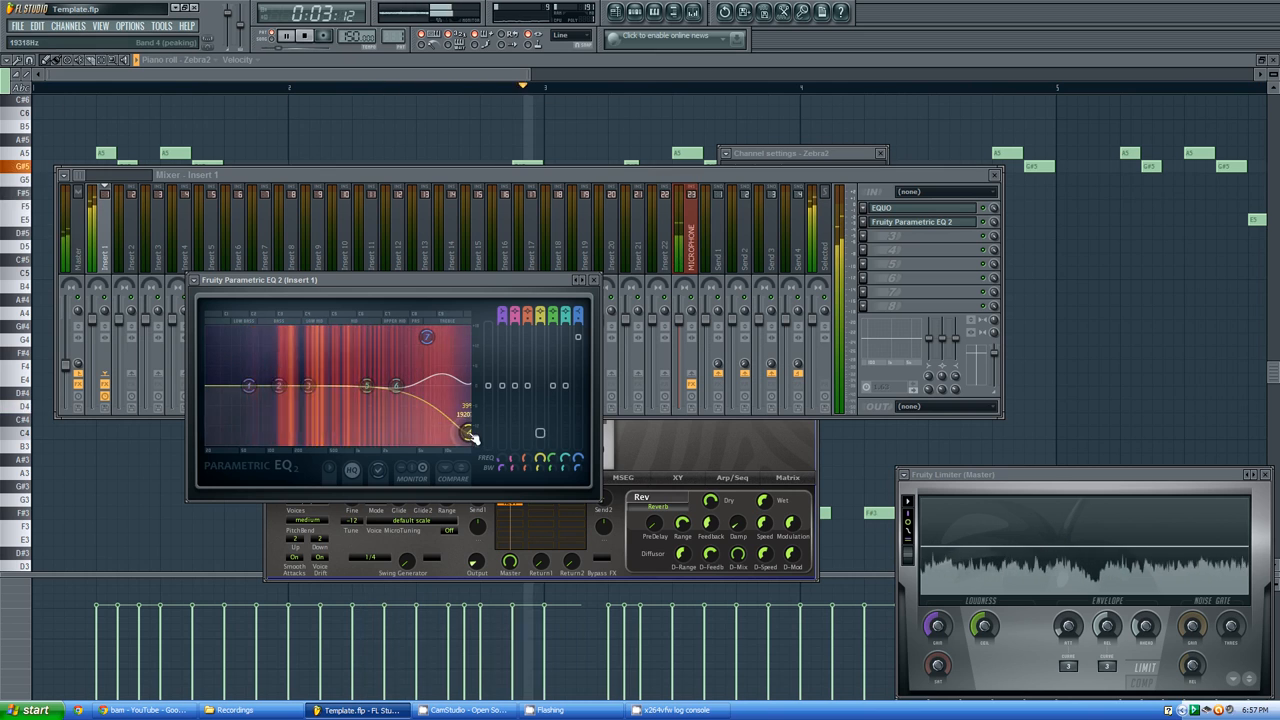
Set band 4 to about 3.4 dB at 11978 Hz, bring band 7 back near flat and stop playback
left_click_drag(538, 433, 578, 347)
left_click_drag(428, 338, 445, 368)
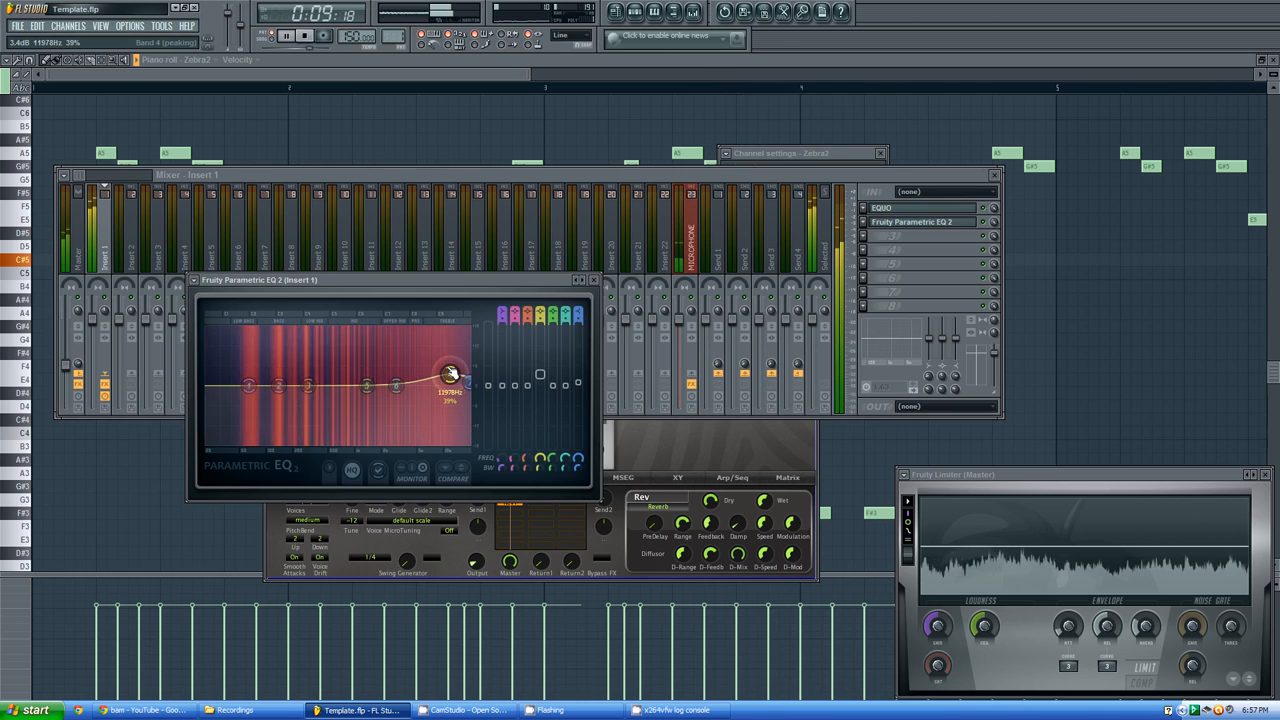
left_click(305, 37)
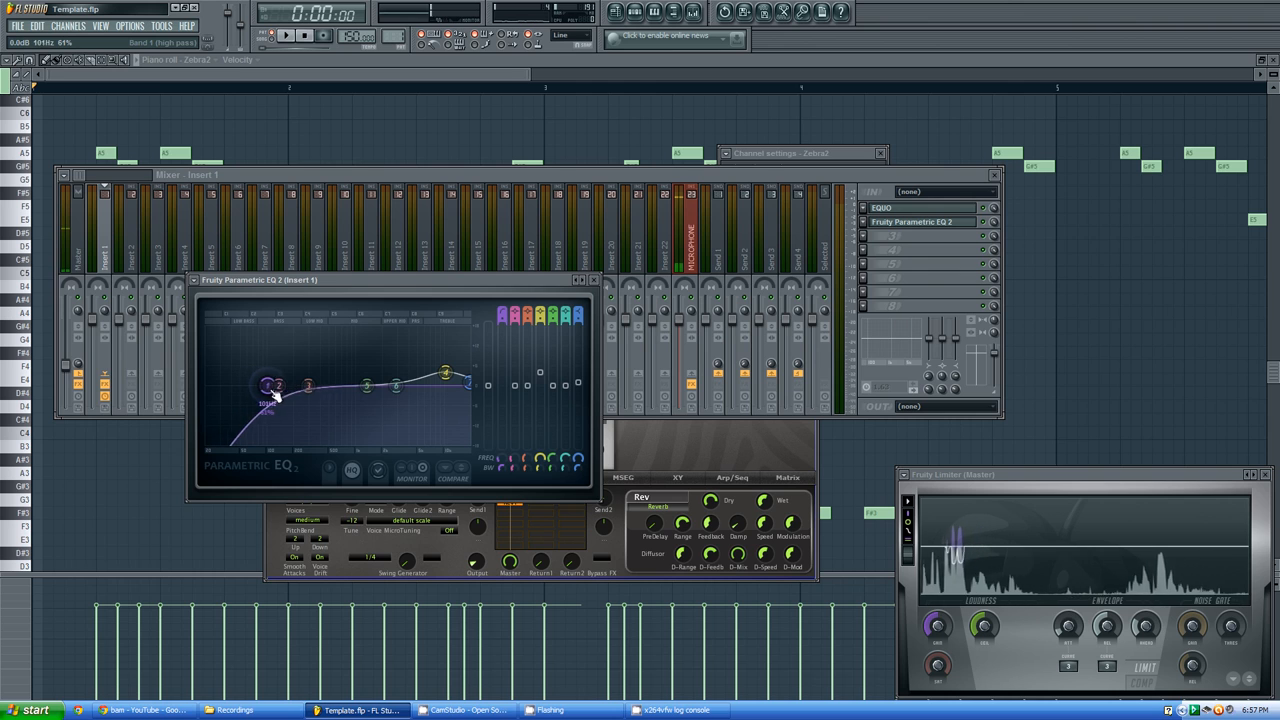
Fine-tune band 1's high-pass cutoff to around 100 Hz while auditioning the pattern
mouse_move(249, 386)
left_mouse_down()
mouse_move(400, 384)
mouse_move(264, 387)
left_mouse_up()
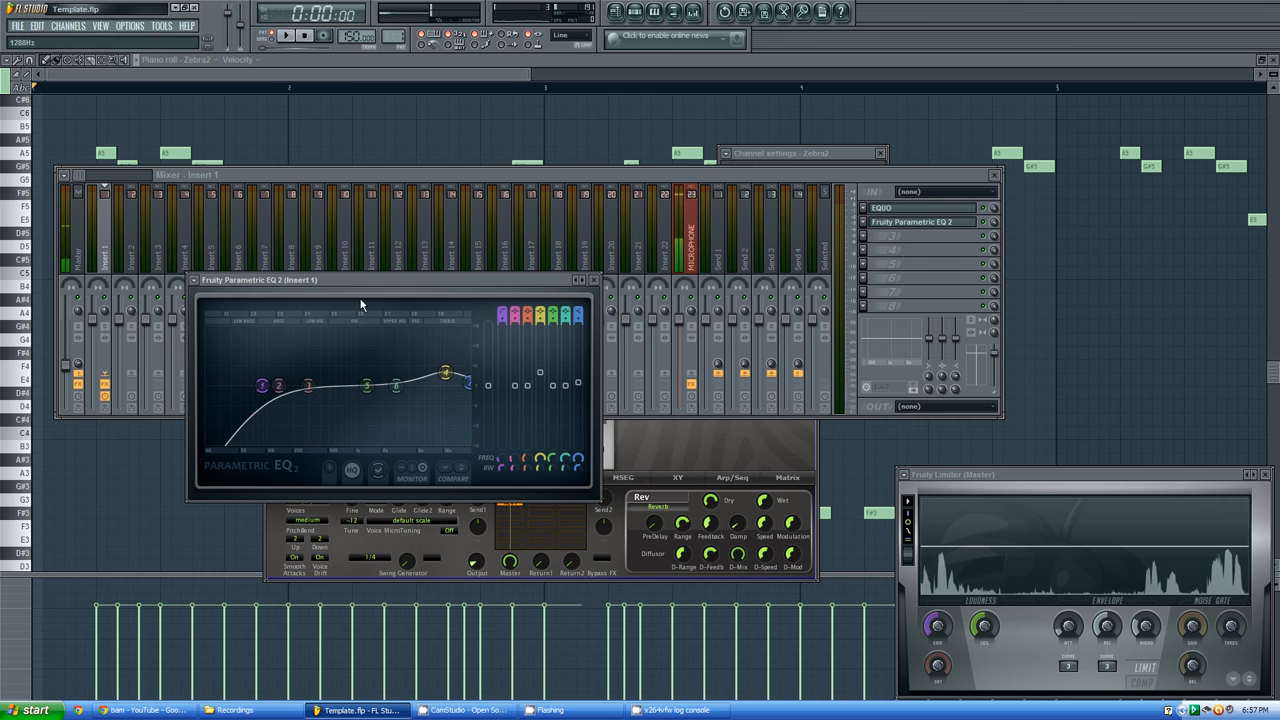
left_click_drag(304, 395, 303, 406)
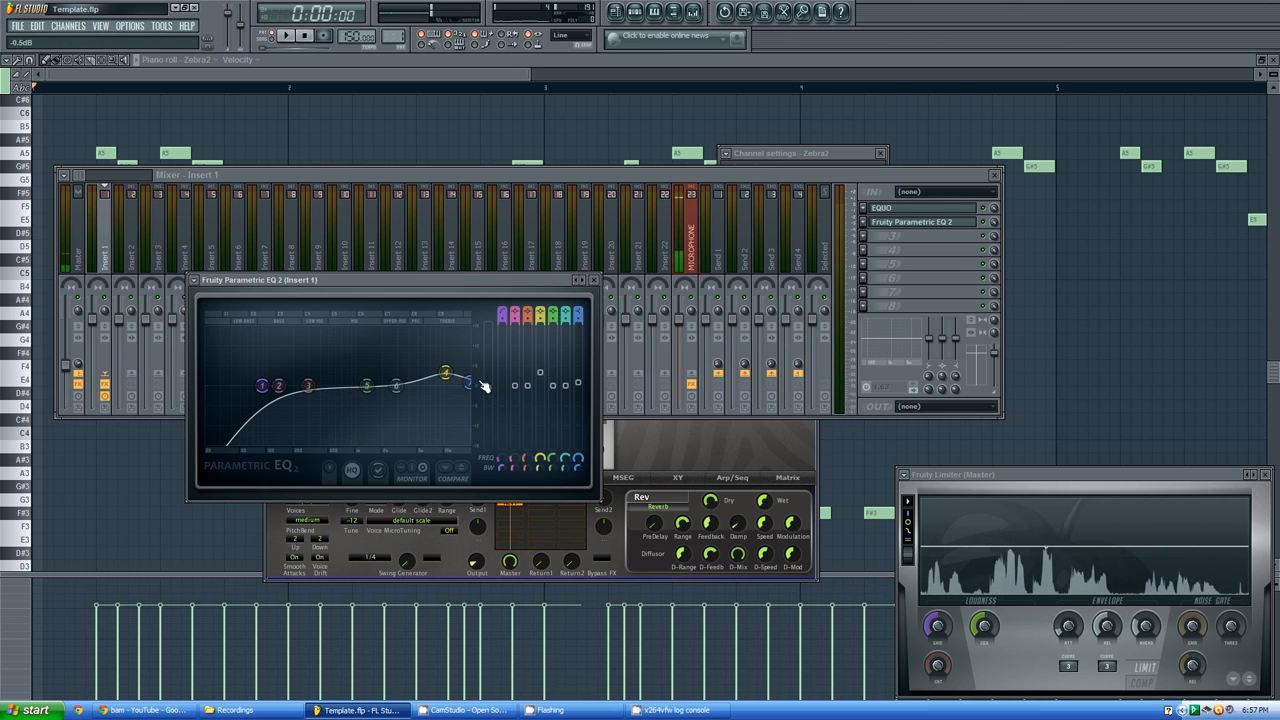
left_click(285, 35)
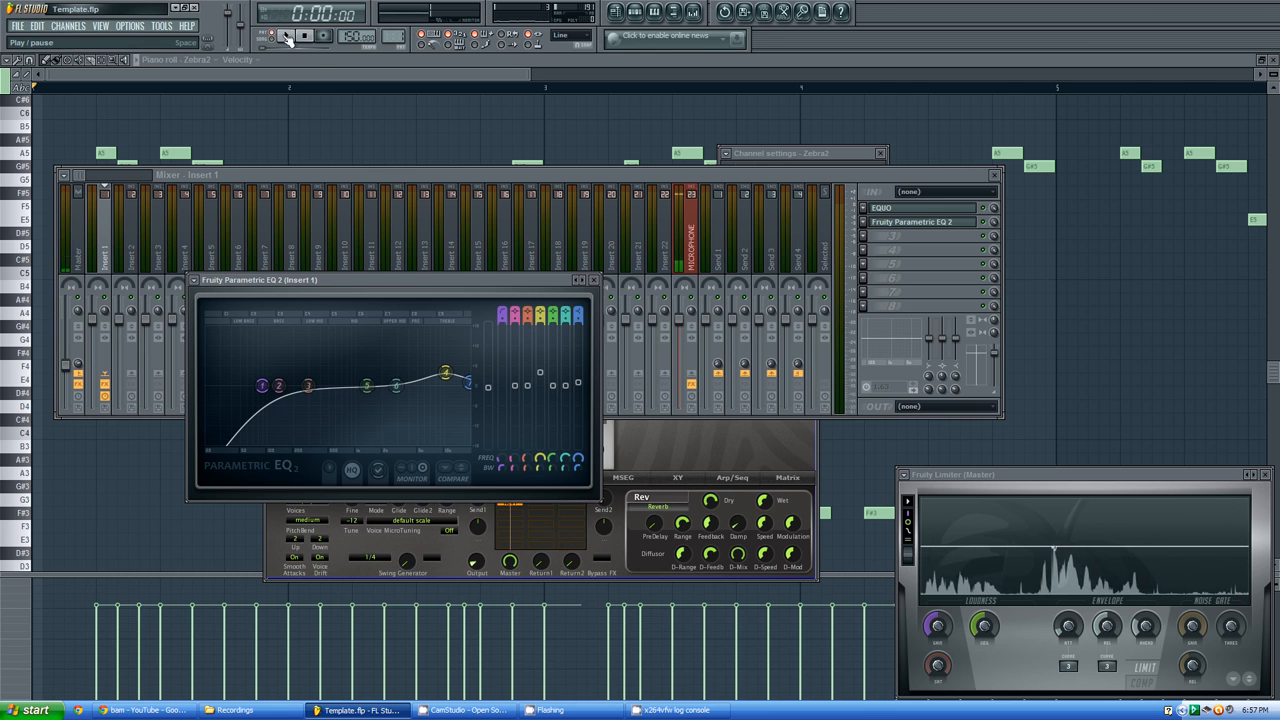
mouse_move(262, 386)
left_mouse_down()
mouse_move(222, 389)
mouse_move(246, 366)
mouse_move(300, 384)
mouse_move(271, 380)
left_mouse_up()
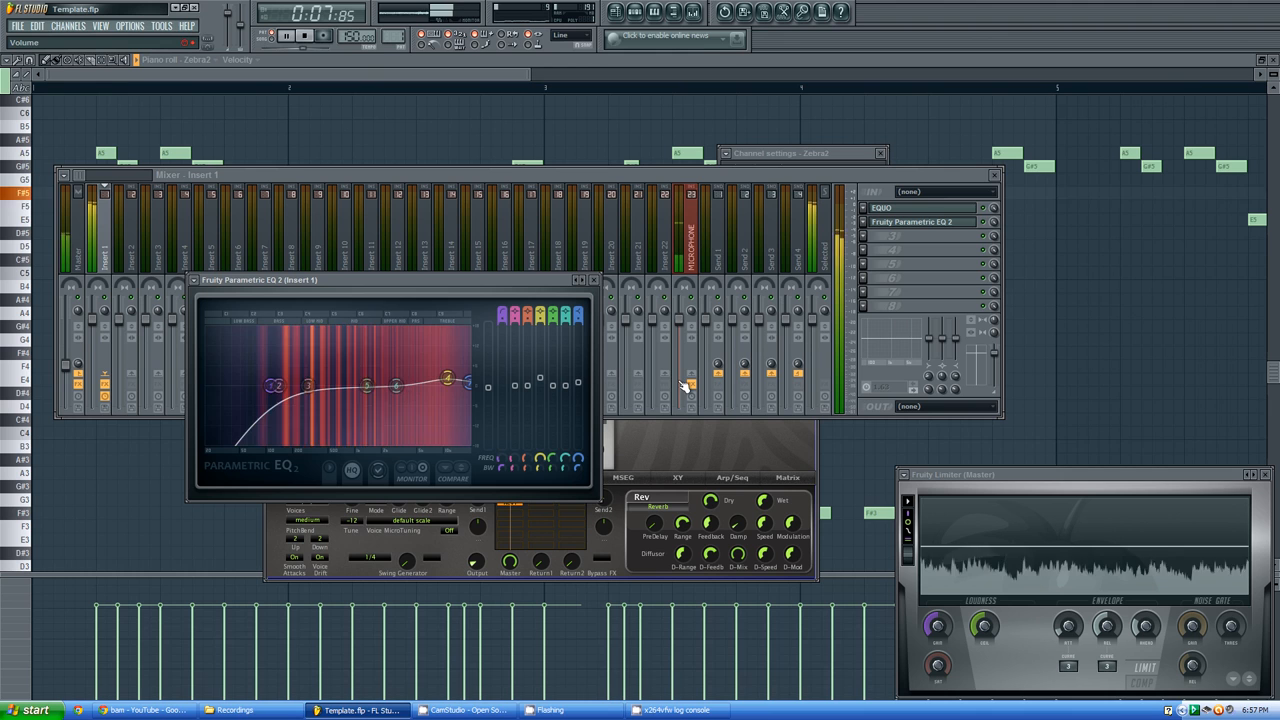
Reopen the Zebra2 editor, set Noise 1's volume to 96.00, close the editor and stop playback
left_click(638, 13)
left_click(335, 373)
left_click(335, 373)
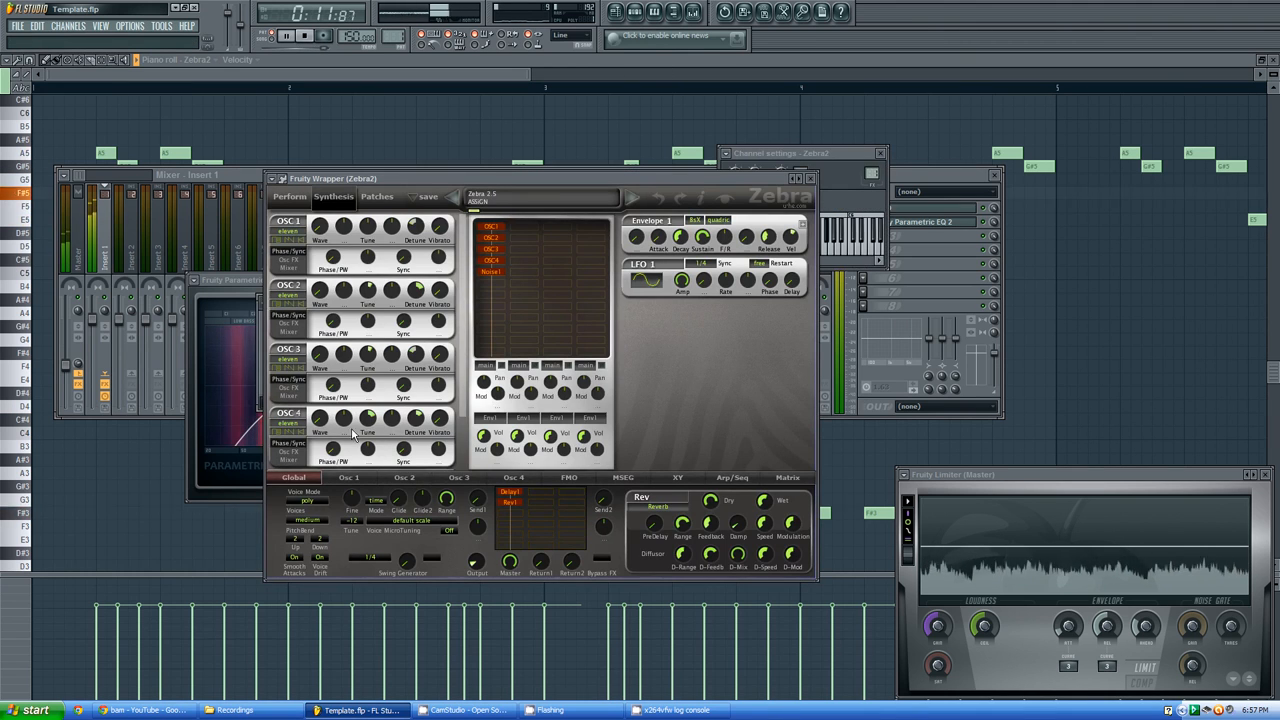
scroll(440, 420, "down", 1)
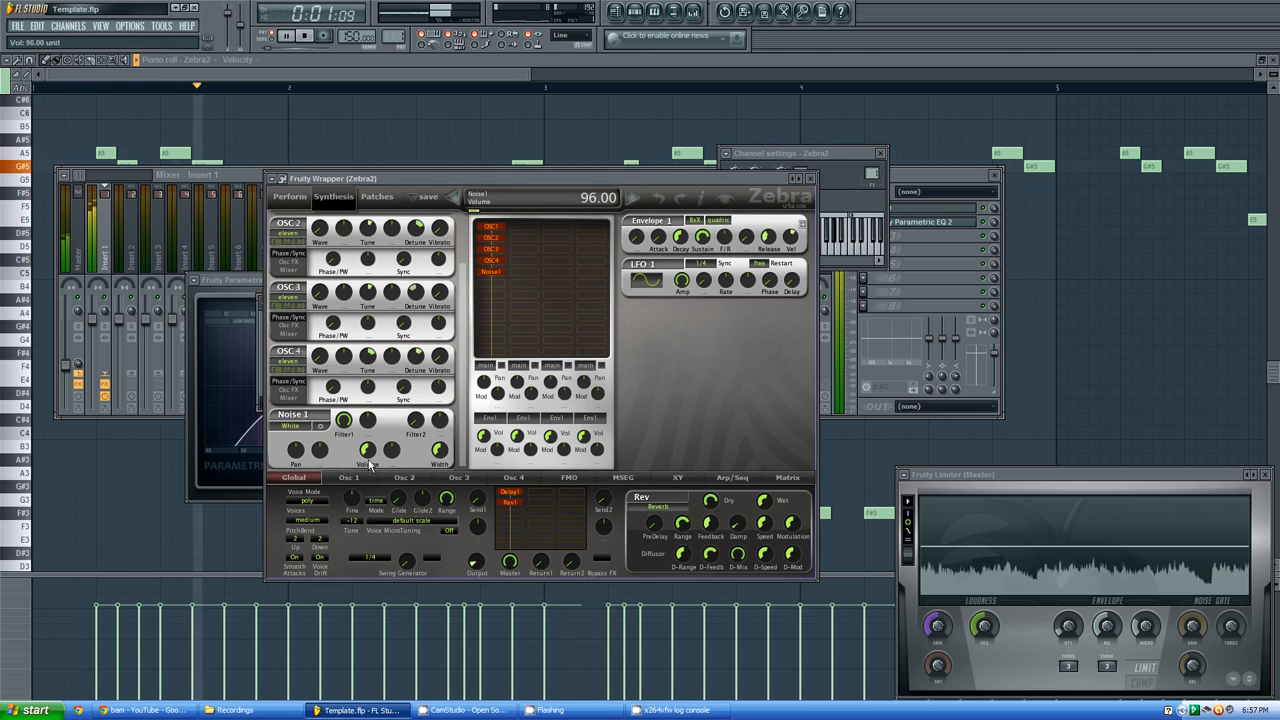
left_click(811, 178)
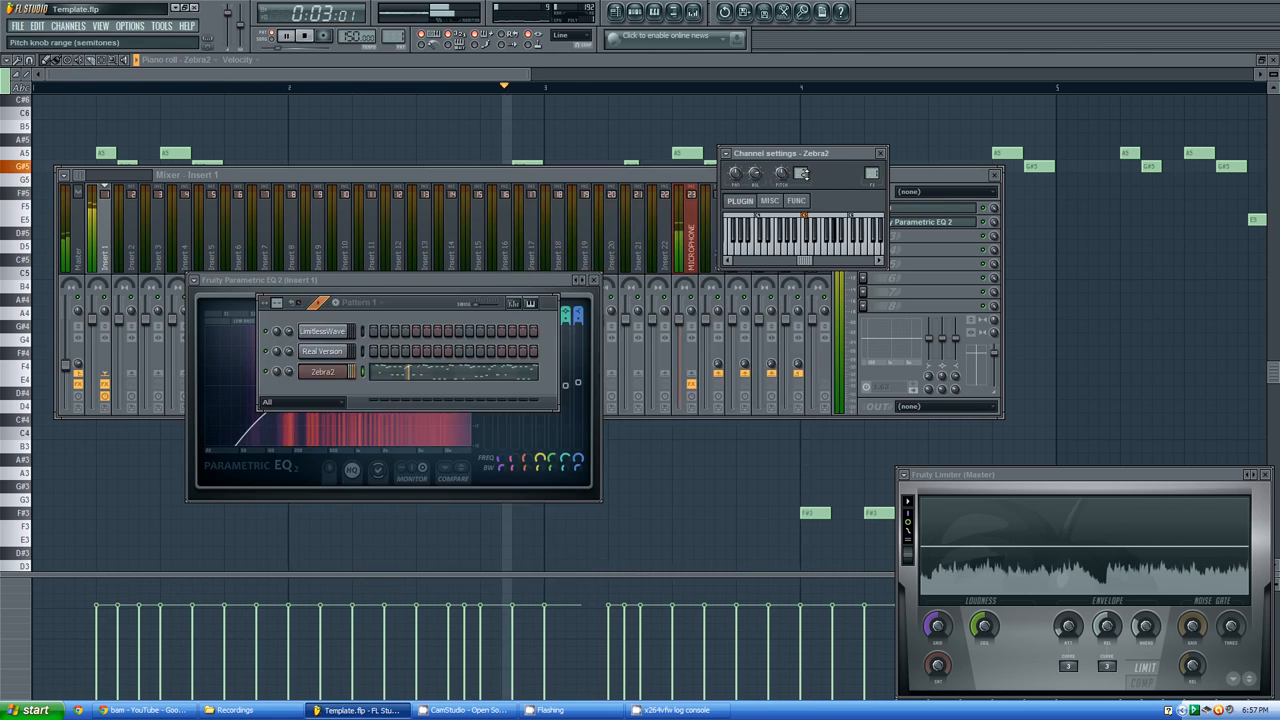
key("space")
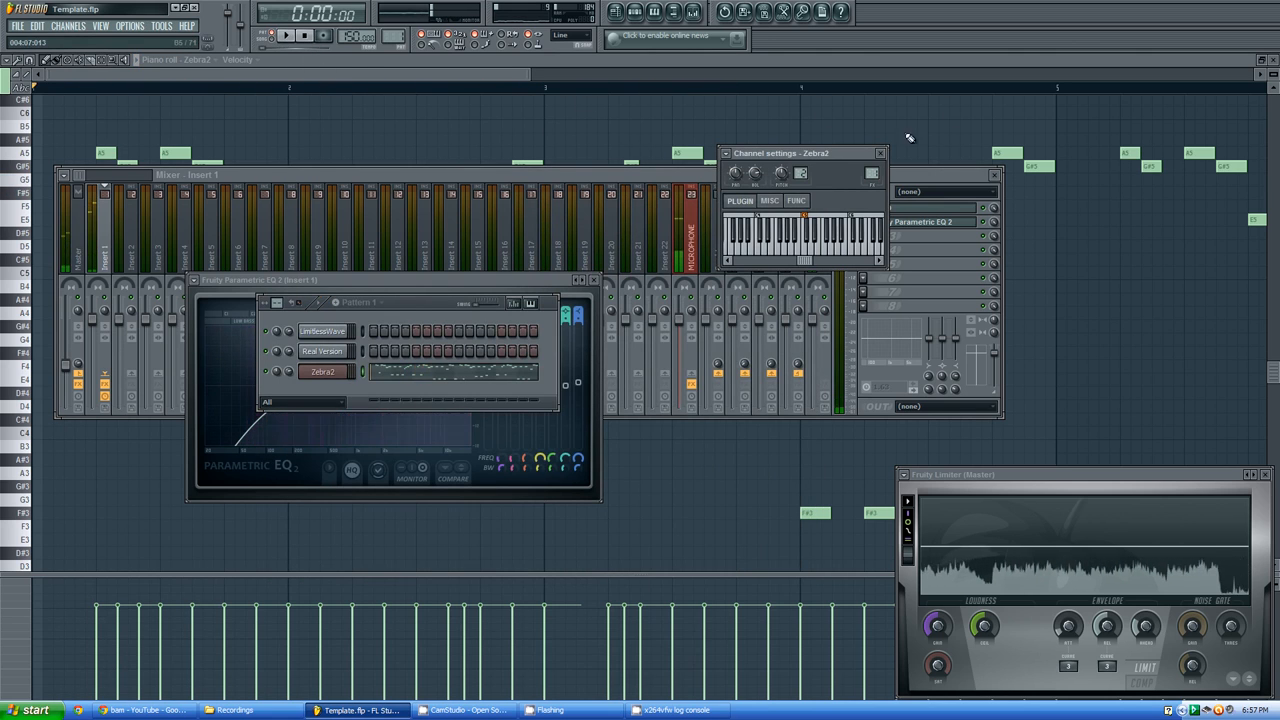
Close the Zebra2 channel settings and load Fruity Stereo Enhancer into effect slot 3 of Insert 1
left_click(882, 154)
left_click(865, 238)
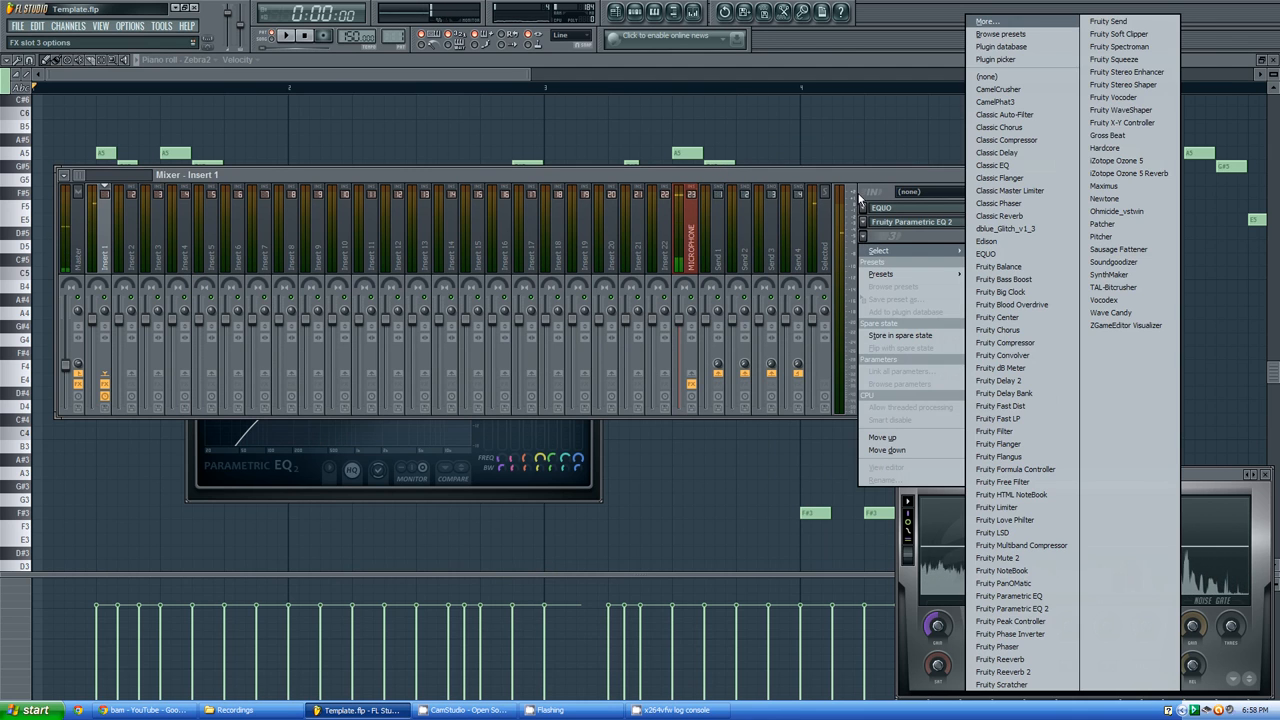
left_click(859, 198)
left_click(865, 237)
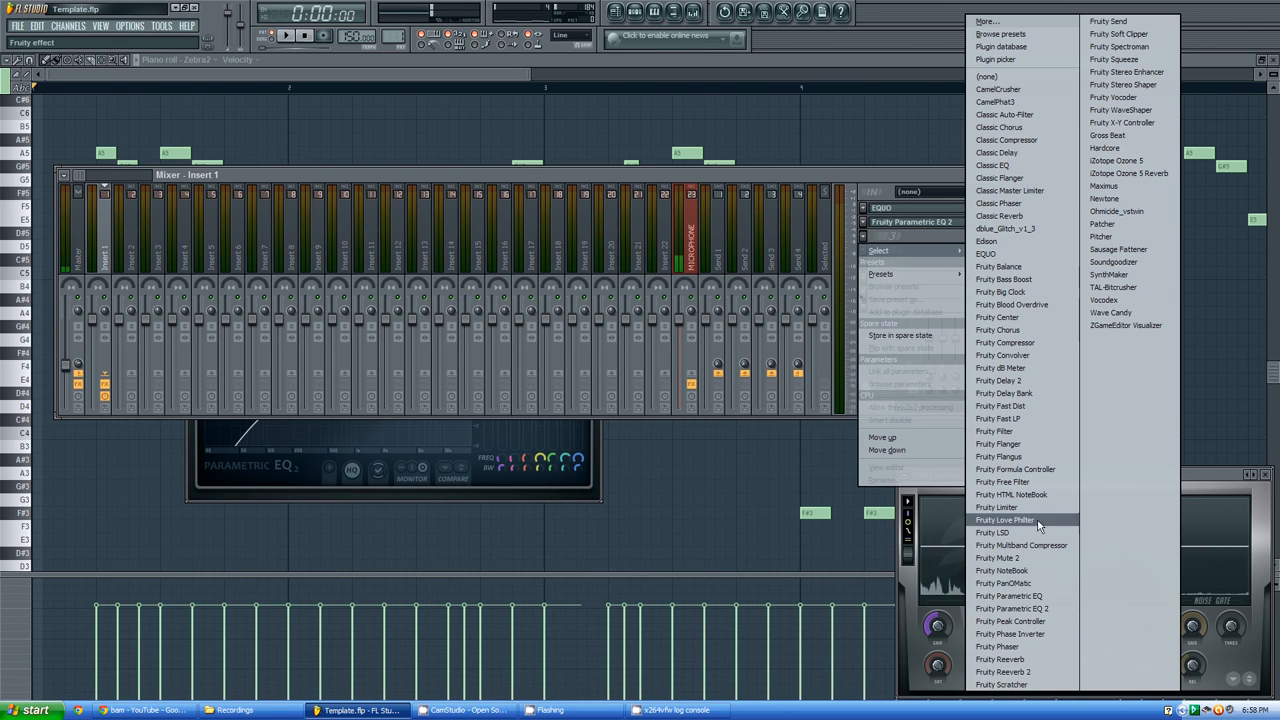
left_click(1158, 72)
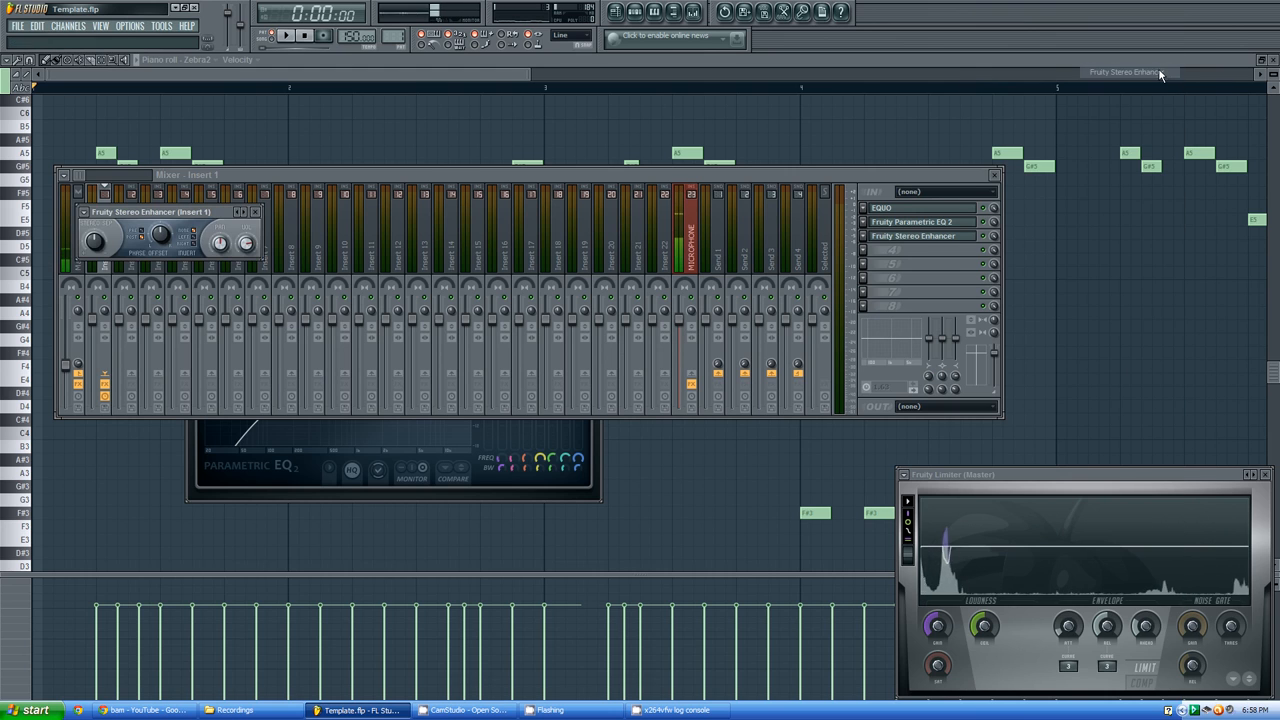
left_click_drag(185, 213, 546, 268)
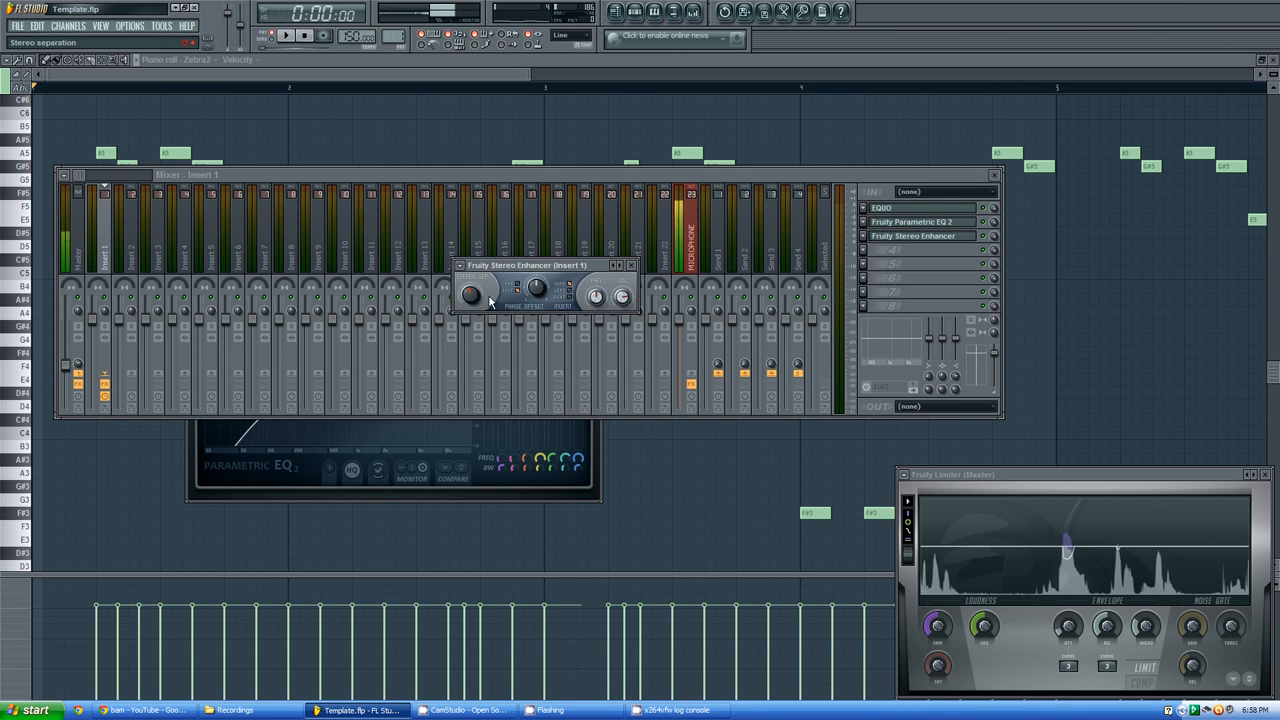
Play the pattern to audition the lead through the Stereo Enhancer, and stop playback
key("space")
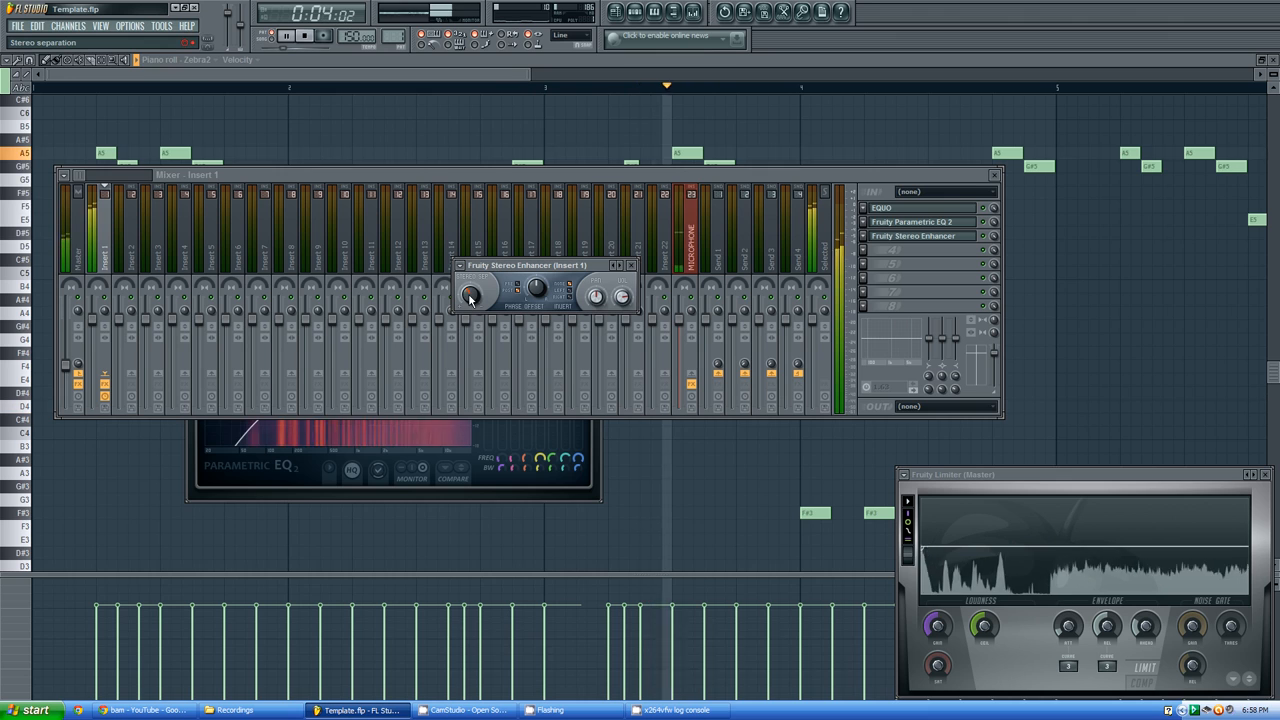
left_click(306, 36)
left_click(306, 36)
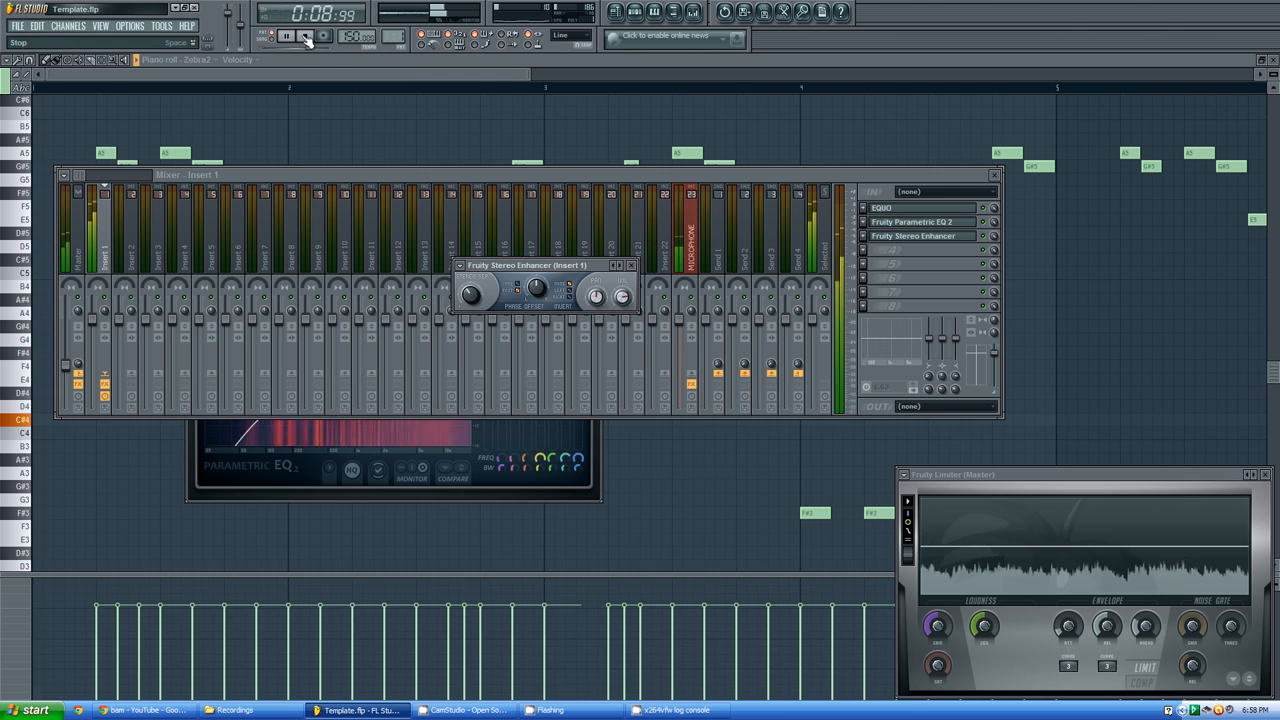
Load Fruity Reeverb 2 into effect slot 4 of Insert 1 and set its room size to 70
left_click(865, 250)
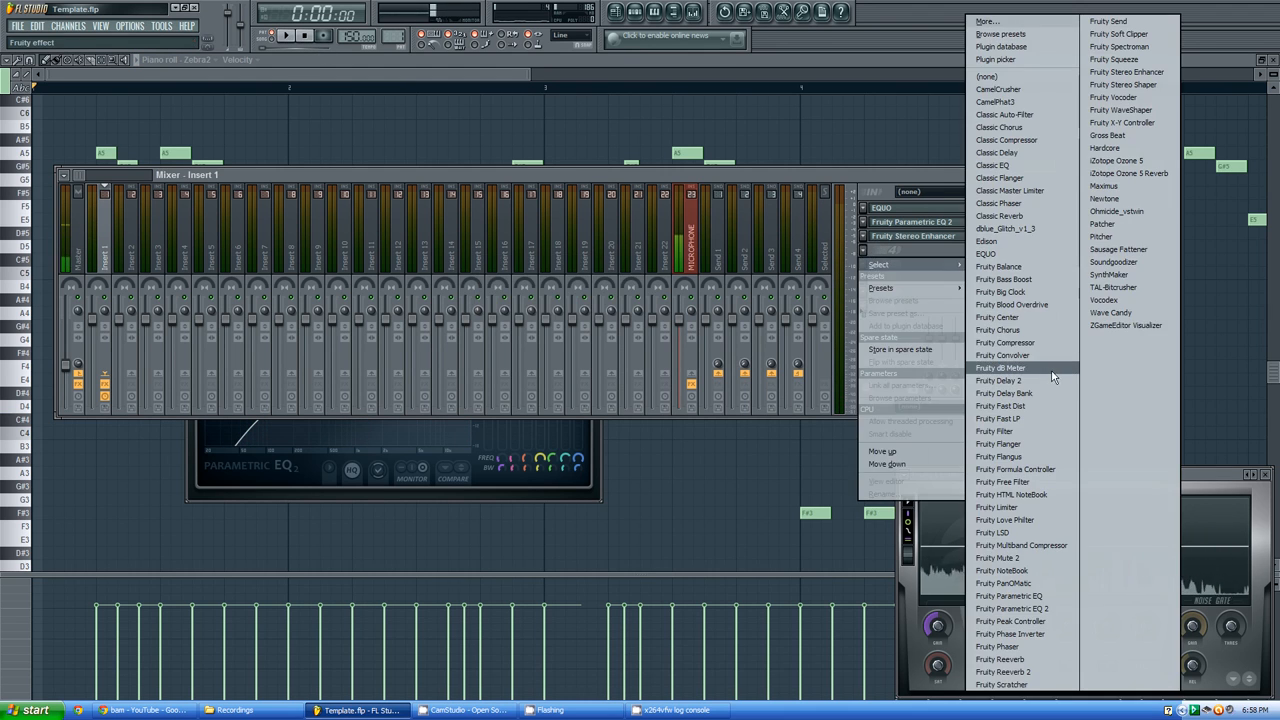
left_click(1030, 672)
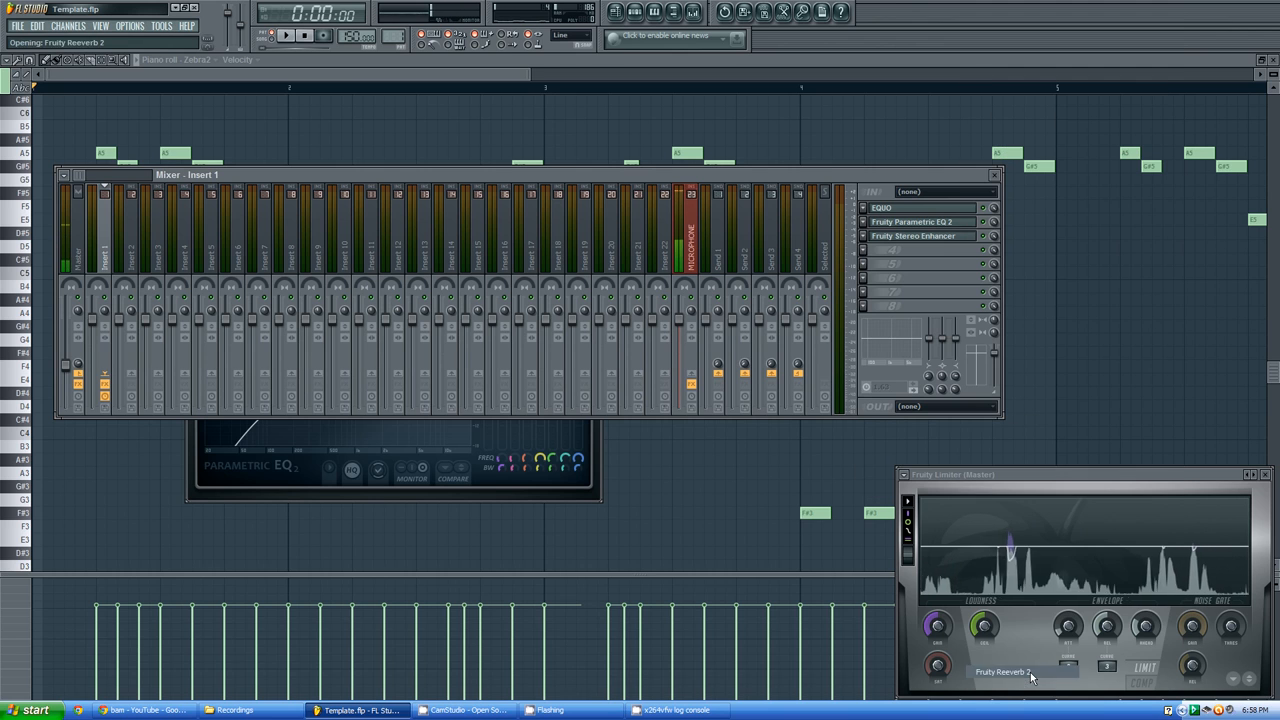
left_click_drag(267, 238, 657, 253)
left_click_drag(576, 340, 548, 232)
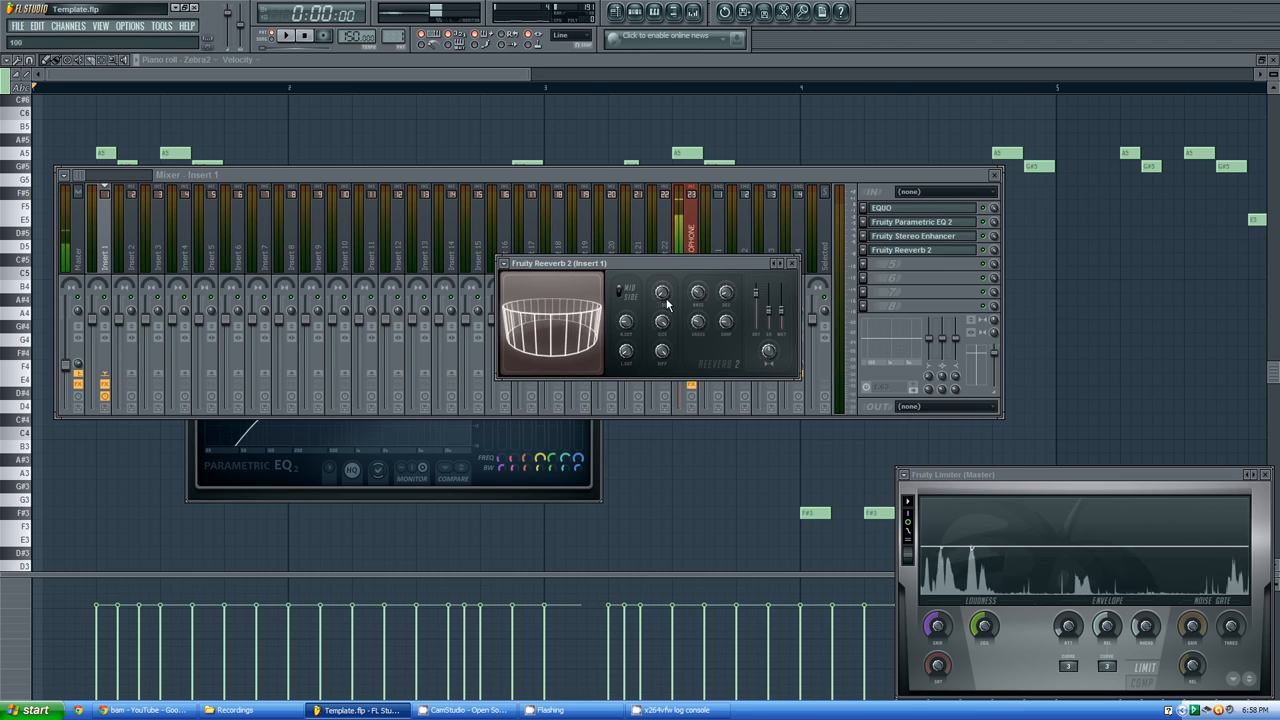
left_click_drag(657, 327, 664, 359)
left_click_drag(666, 462, 687, 361)
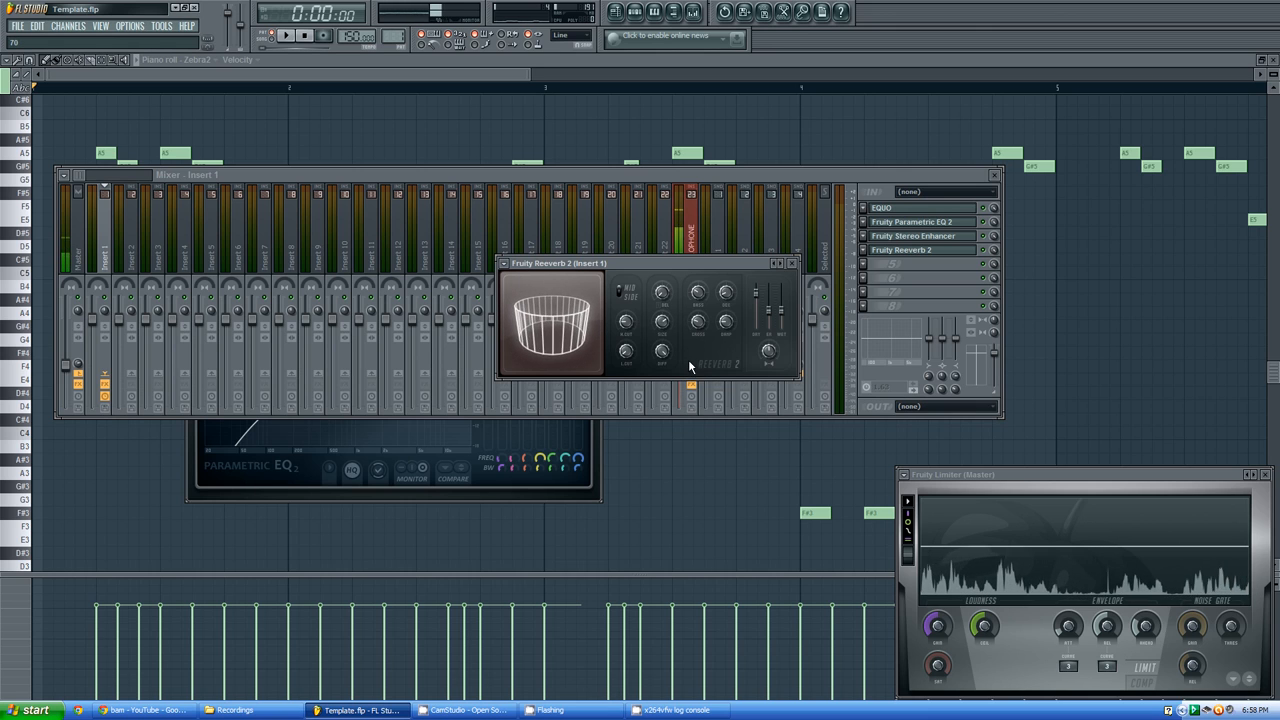
Raise Reeverb 2's wet level above 45% and reduce the room size slightly
left_click_drag(790, 318, 801, 293)
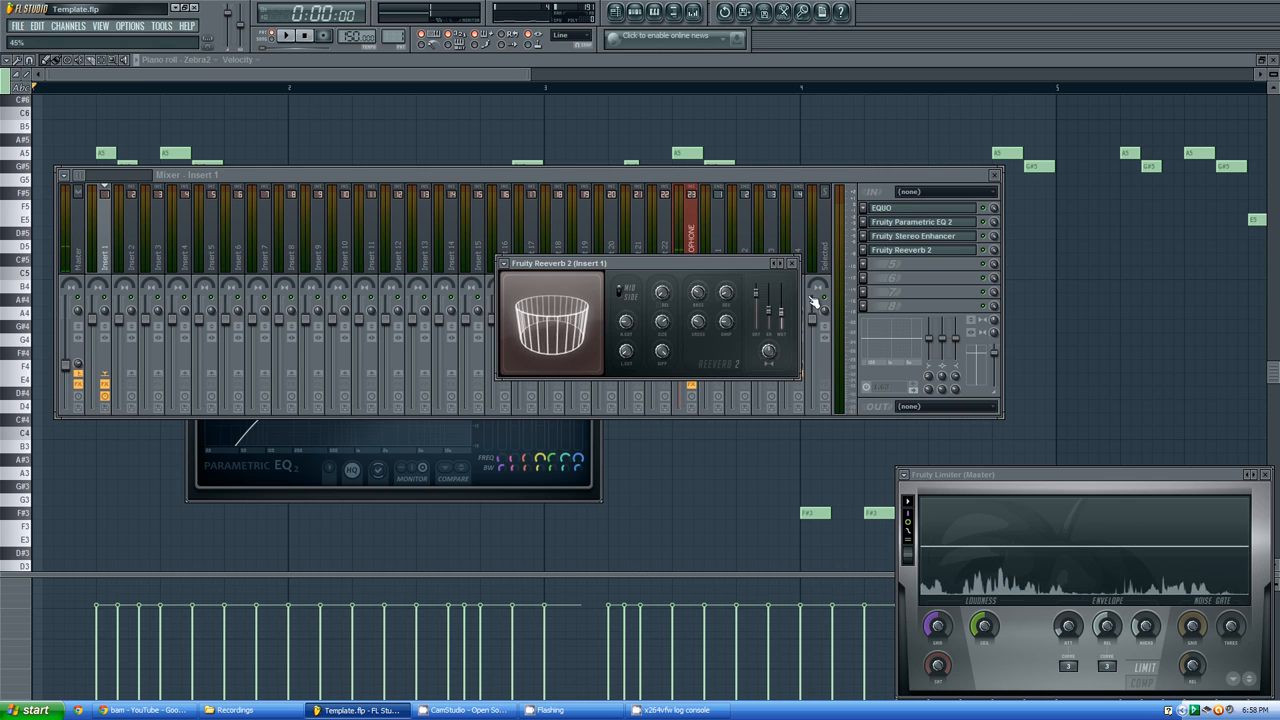
left_click_drag(788, 320, 818, 284)
left_click_drag(662, 324, 662, 347)
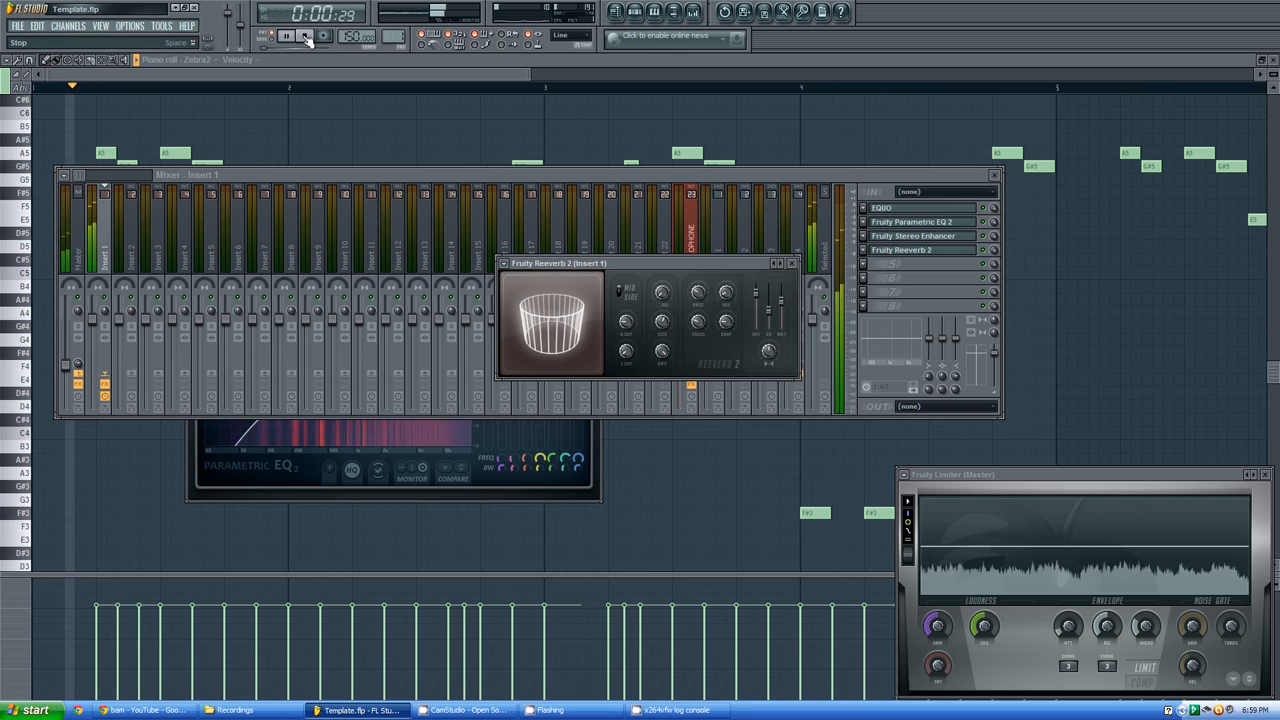
Look through the effects available for slot 5 while the pattern plays, without adding one, and stop playback
left_click(863, 261)
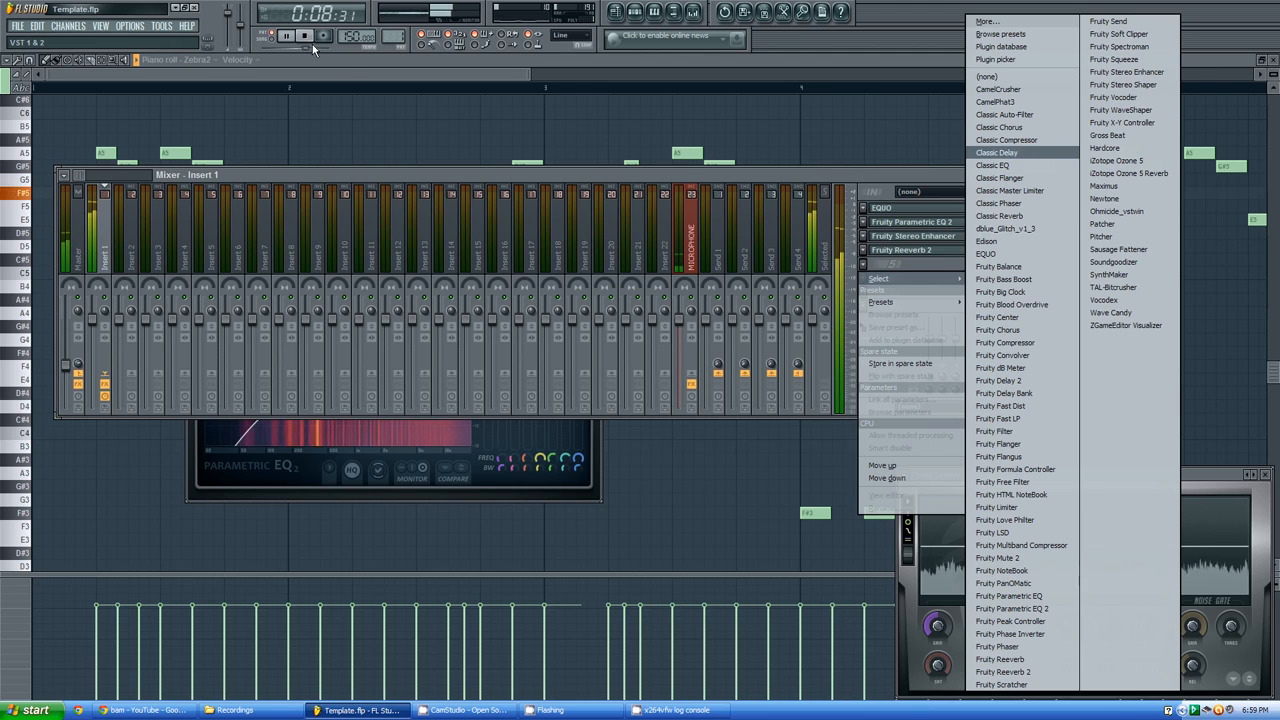
left_click(750, 178)
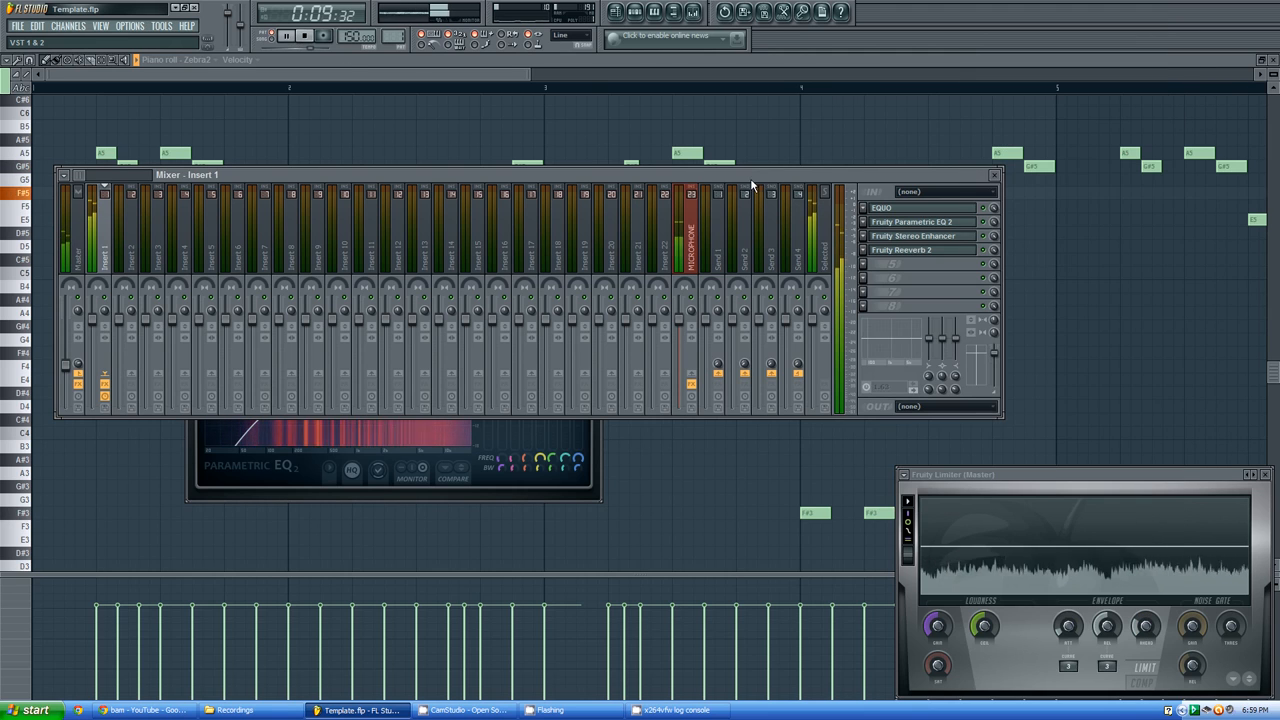
left_click(305, 37)
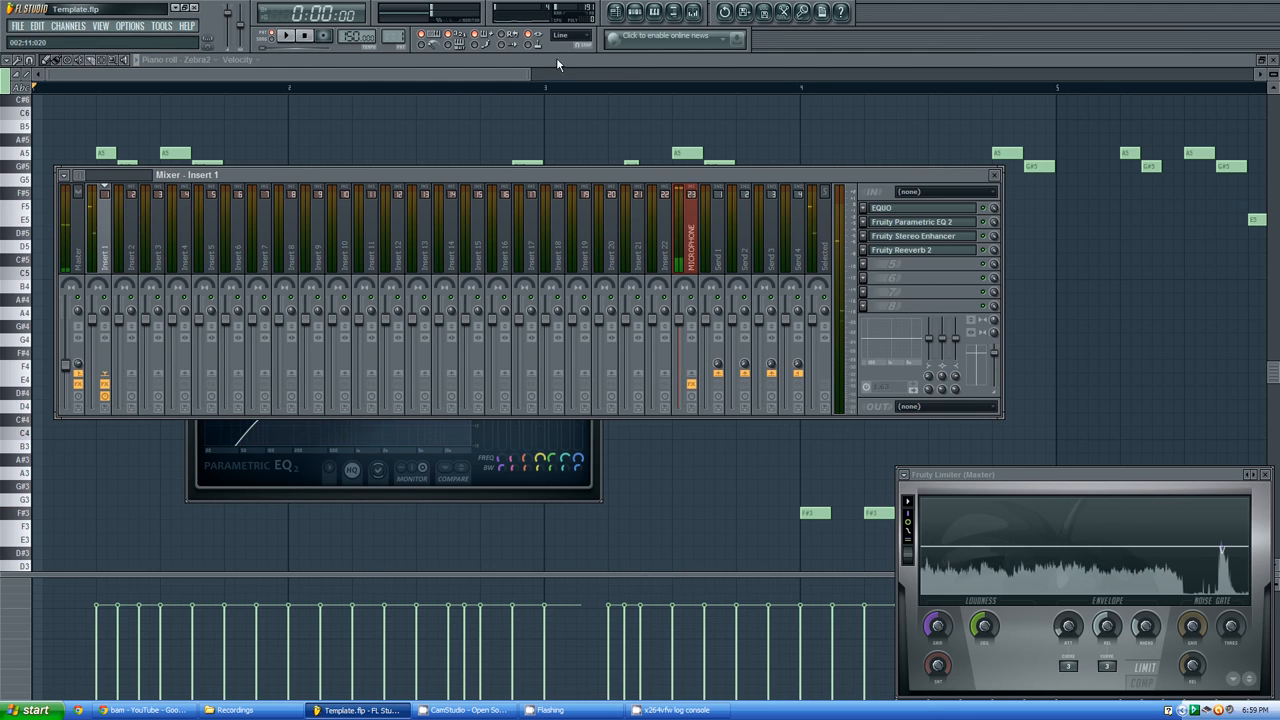